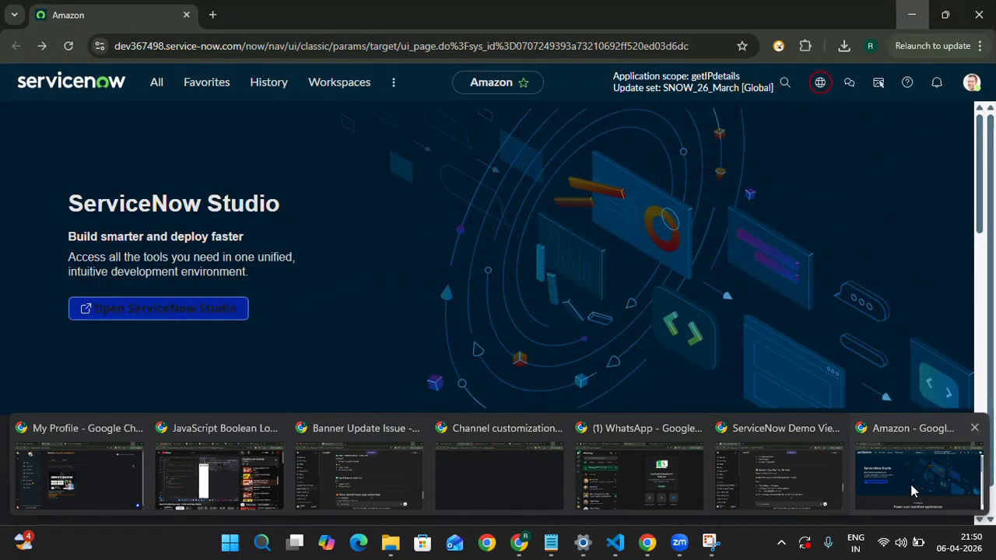
Switch to the Notepad notes and replace the CLASS 3 topic with "tables".
click(912, 487)
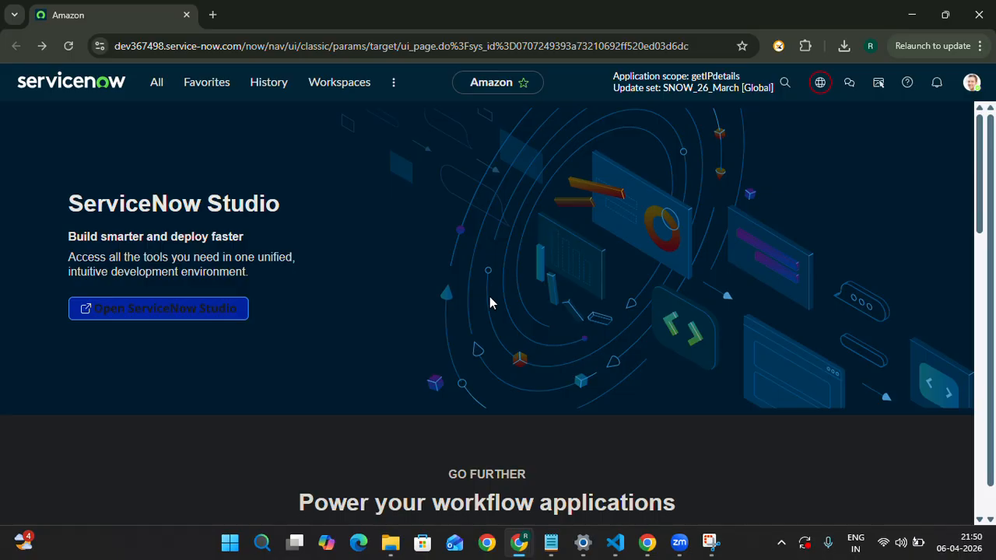
click(549, 541)
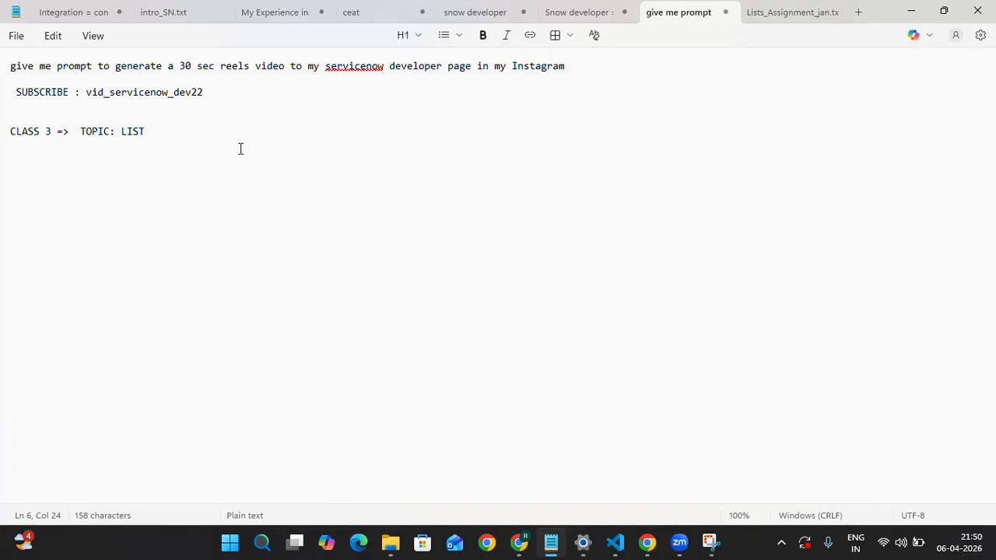
key(BackSpace)
key(BackSpace)
key(BackSpace)
key(BackSpace)
text(tables)
Add the definition "collection of records" beneath the CLASS 3 topic line, followed by a blank line.
key(Return)
text(collection of r)
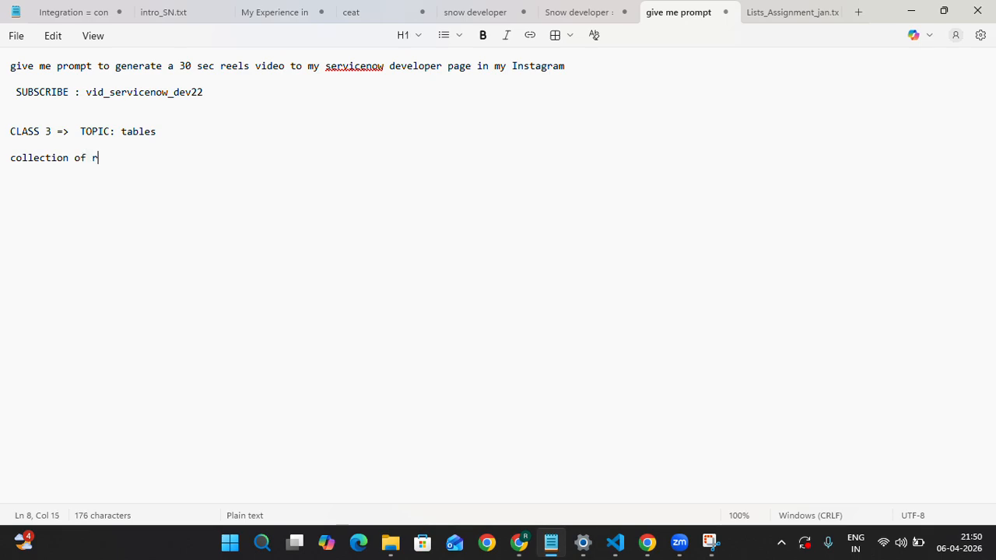
text(ecords)
key(Return)
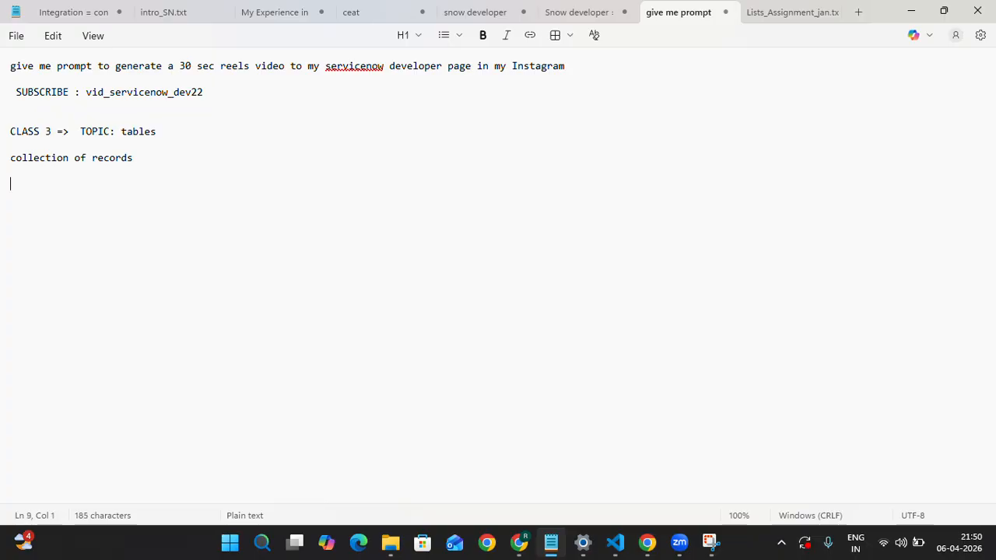
key(Return)
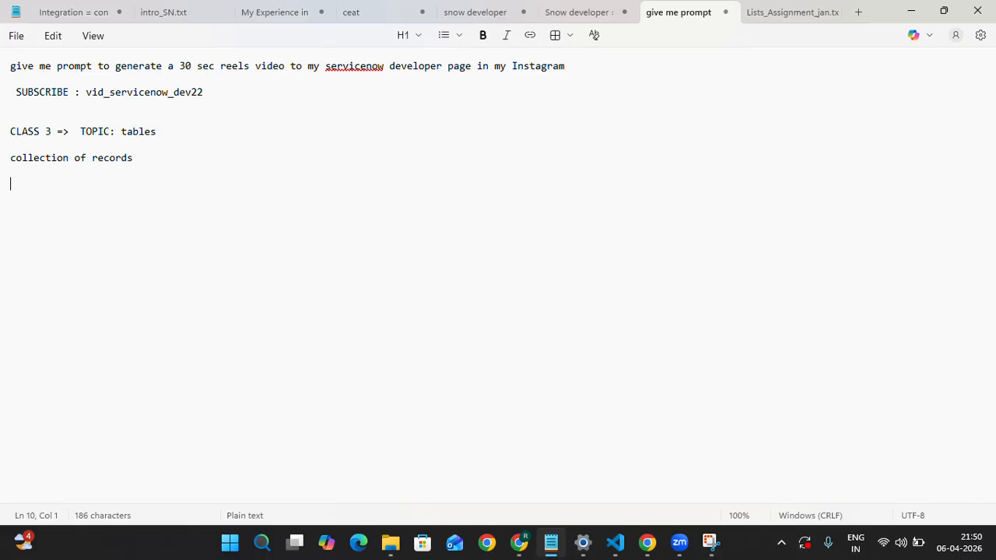
Add "ROWS" and "COLUMNS" on two consecutive lines beneath the table definition.
text(ROWS)
key(Return)
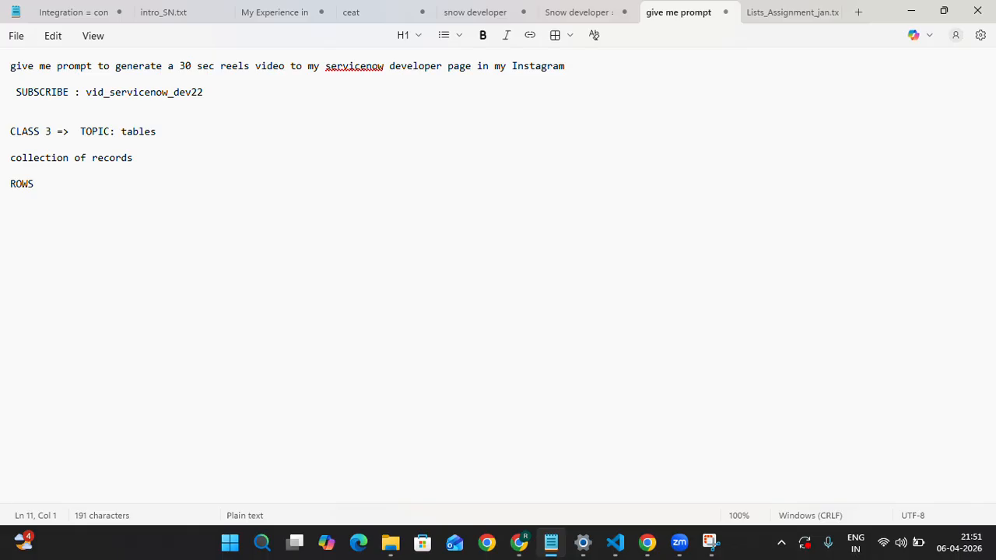
text(COLUMNS)
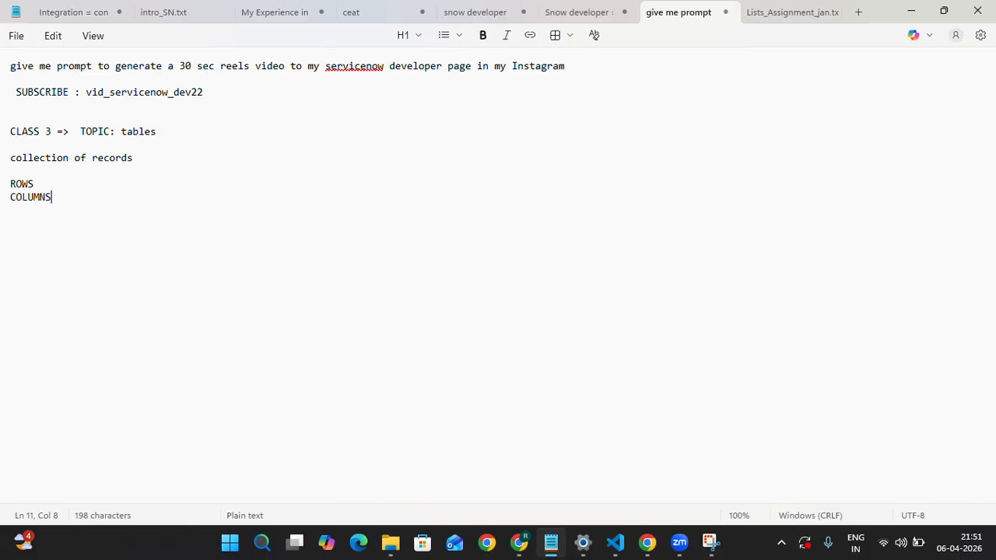
Extend the two lines to read "ROWS => horizontal" and "COLUMNS => vertical".
key(Up)
text(=>)
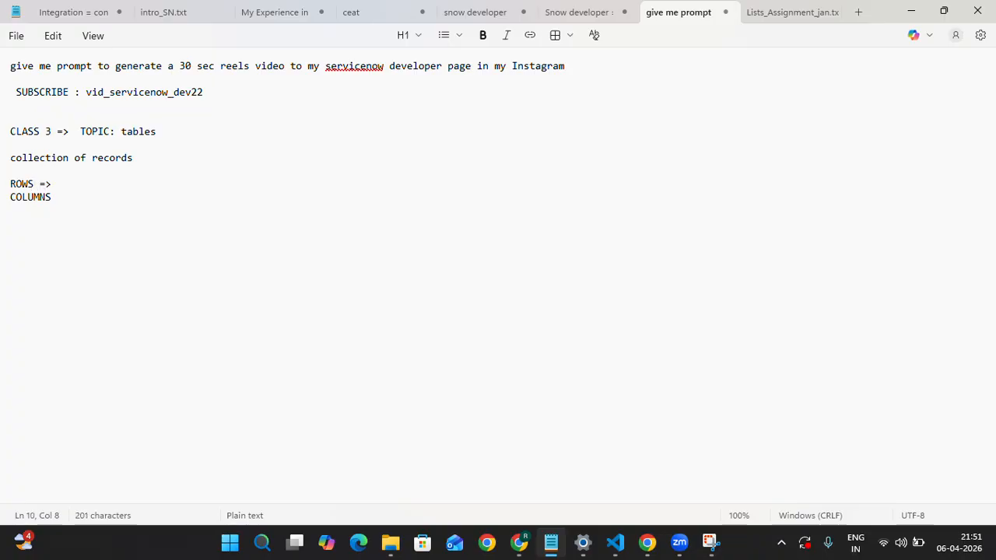
text( h)
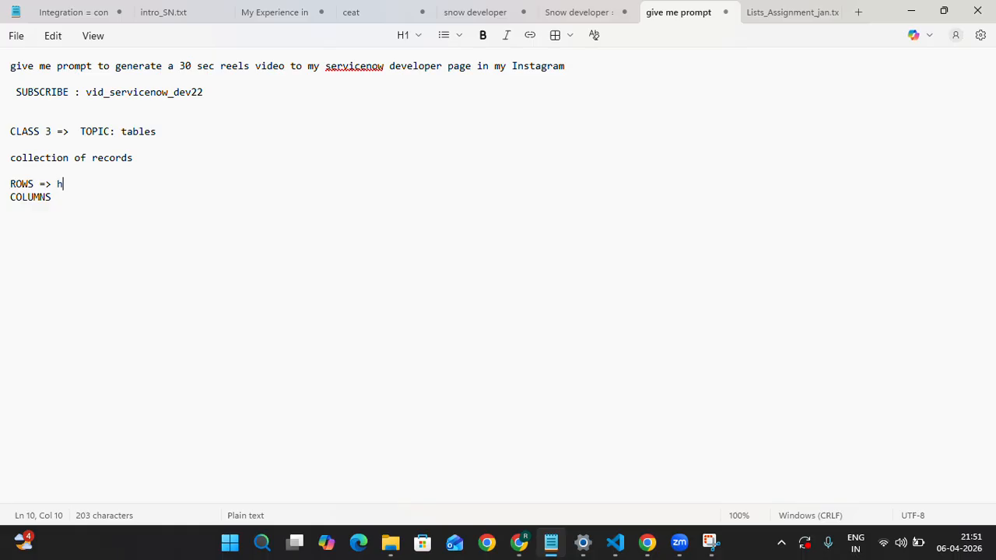
text(orizontal )
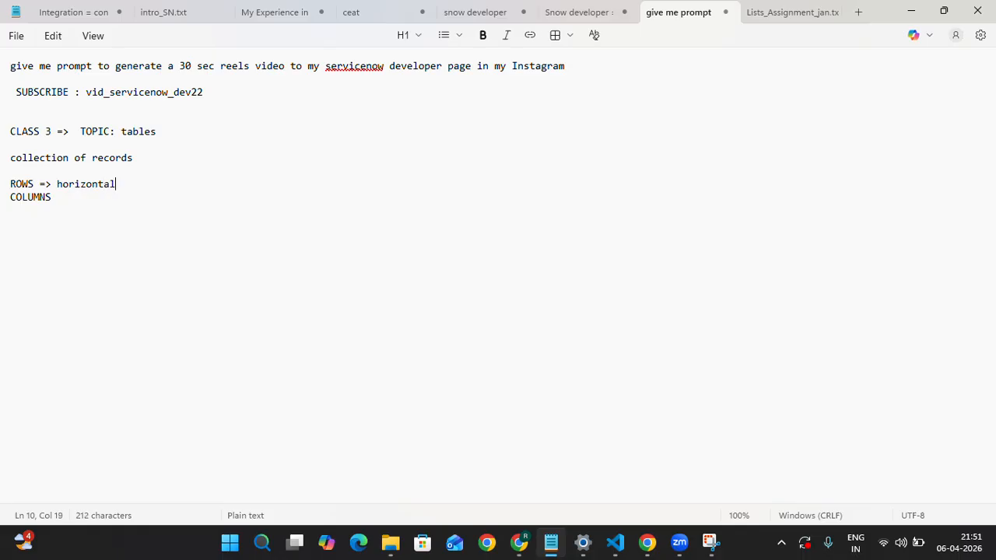
text(COLUMNS =)
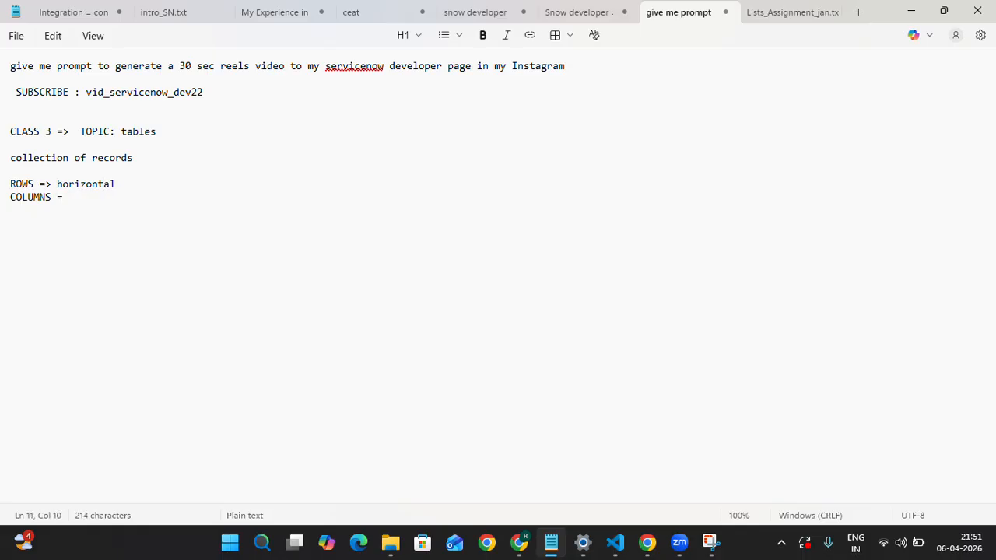
text(> vertical)
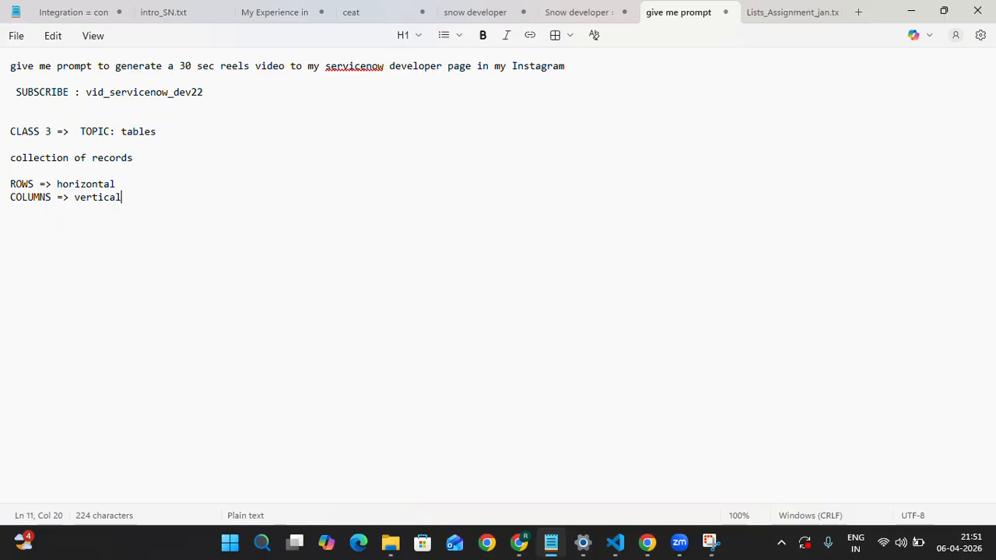
Append "=> Records" to the ROWS line and "=> Fields" to the COLUMNS line.
key(Up)
text(=>)
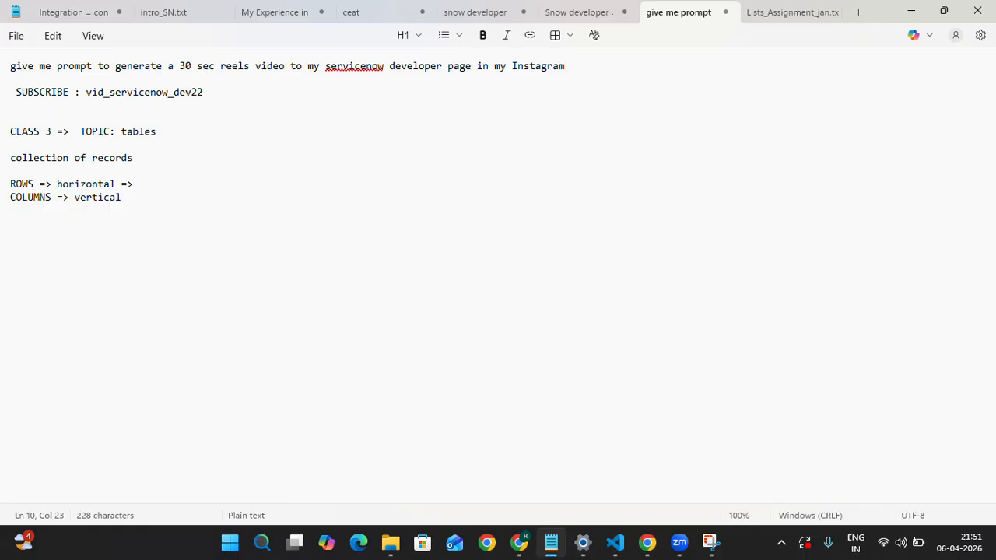
text(Records)
key(Down)
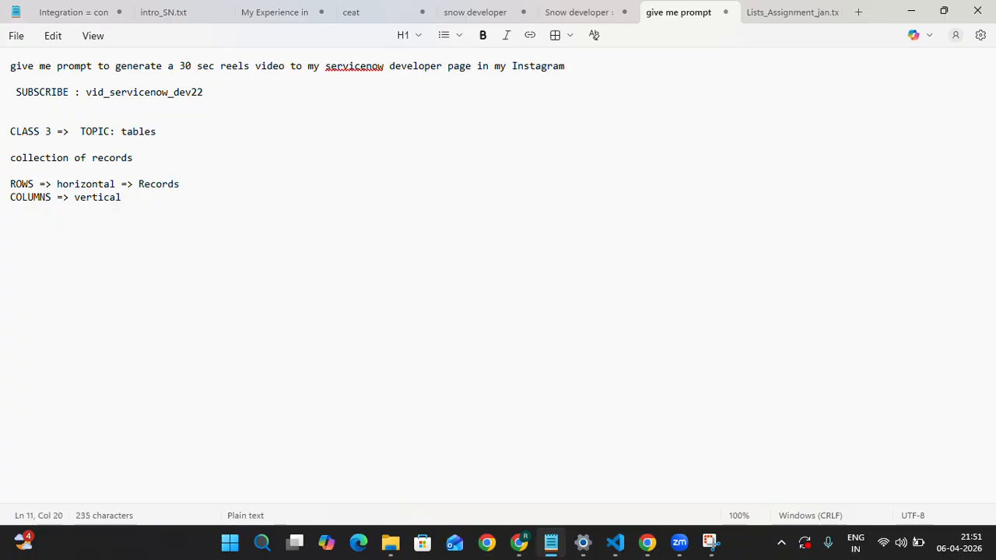
text(=> Fields)
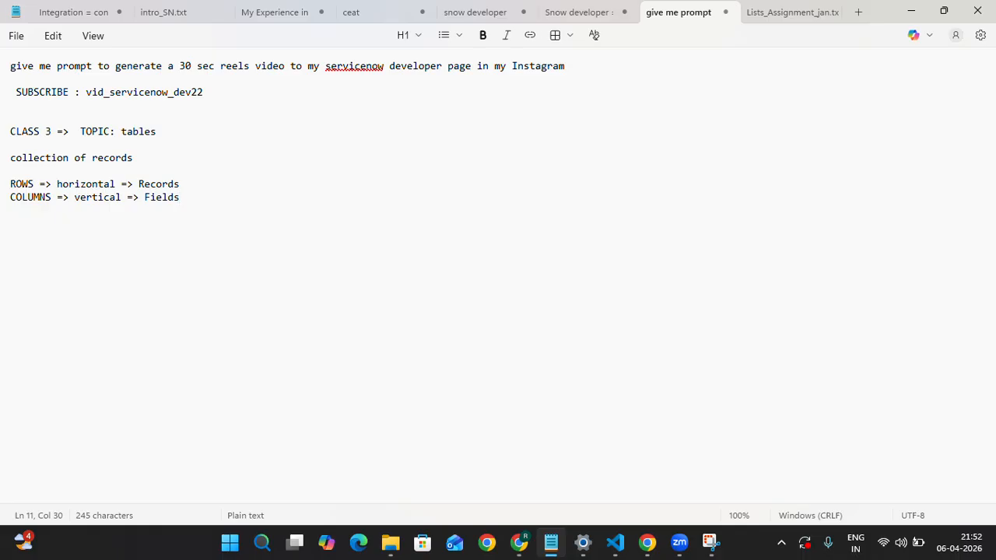
Switch to ServiceNow in Chrome and open the incident table's list using "incident.LIST" in the navigator filter.
key(alt+Tab)
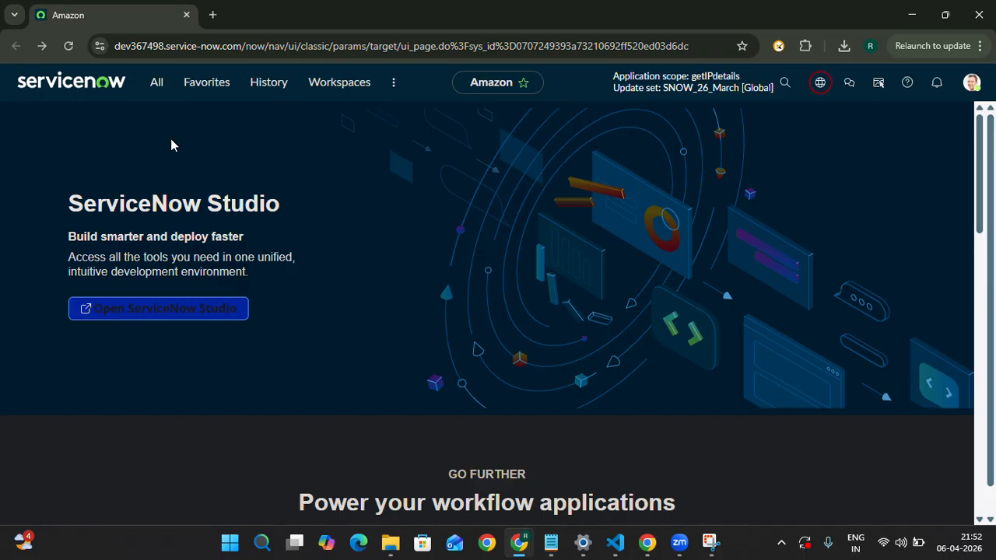
click(157, 83)
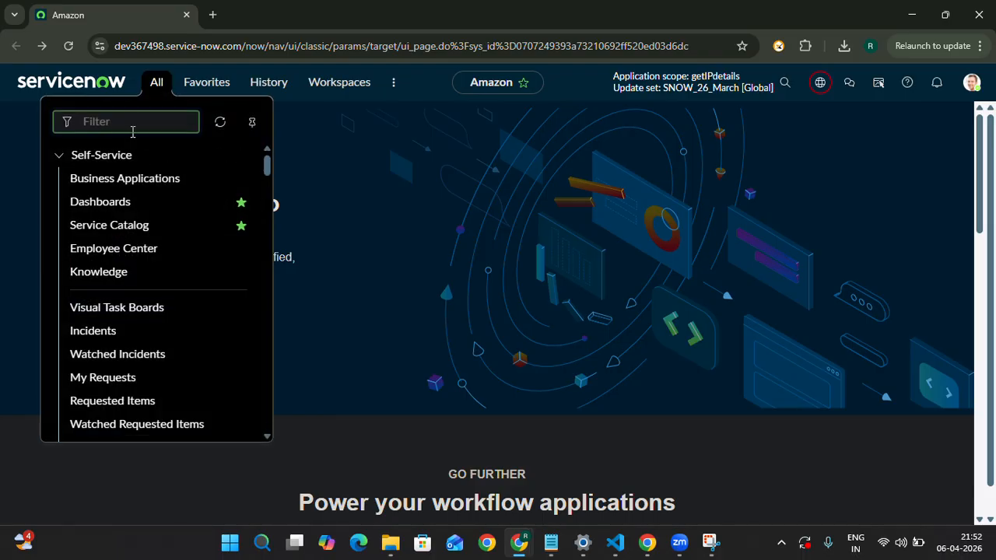
text(incident)
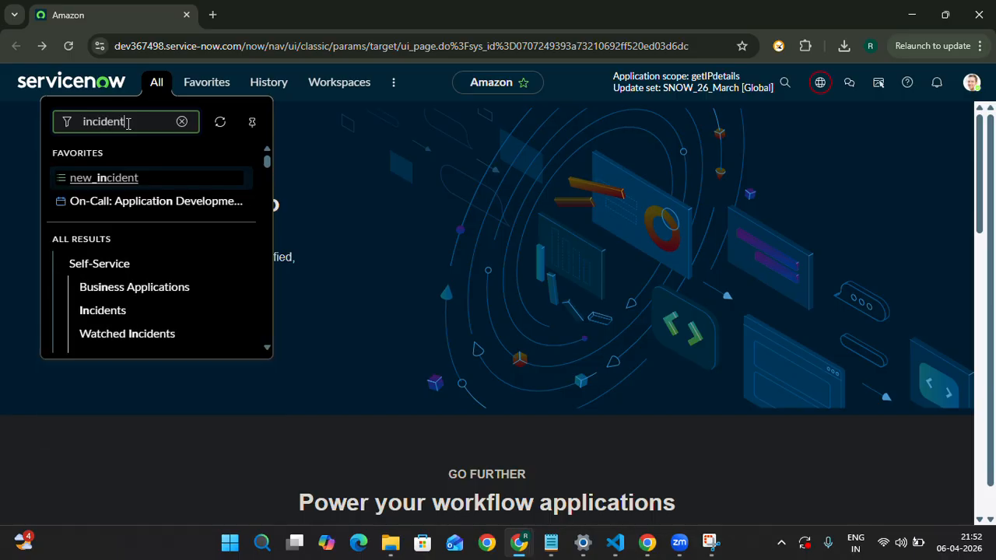
text(.LIST)
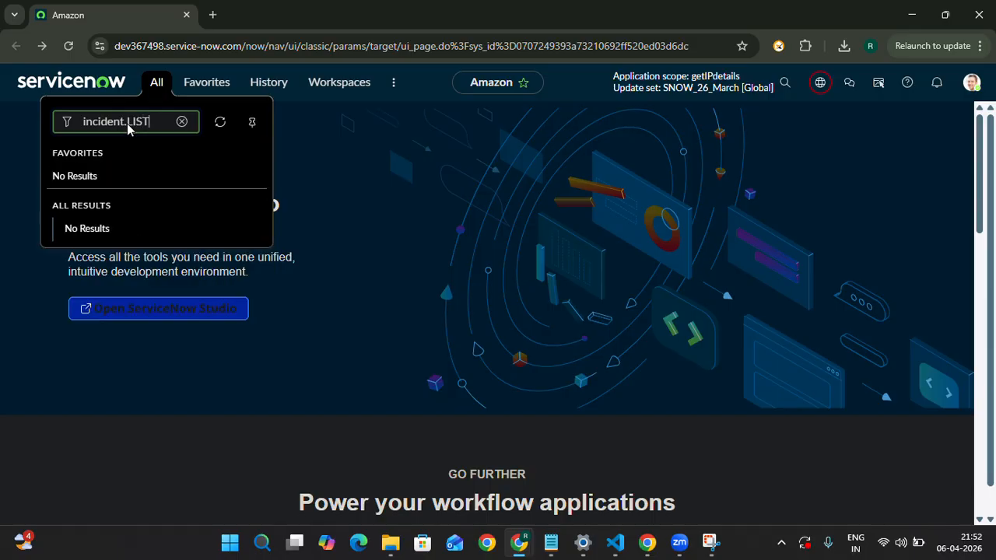
key(Return)
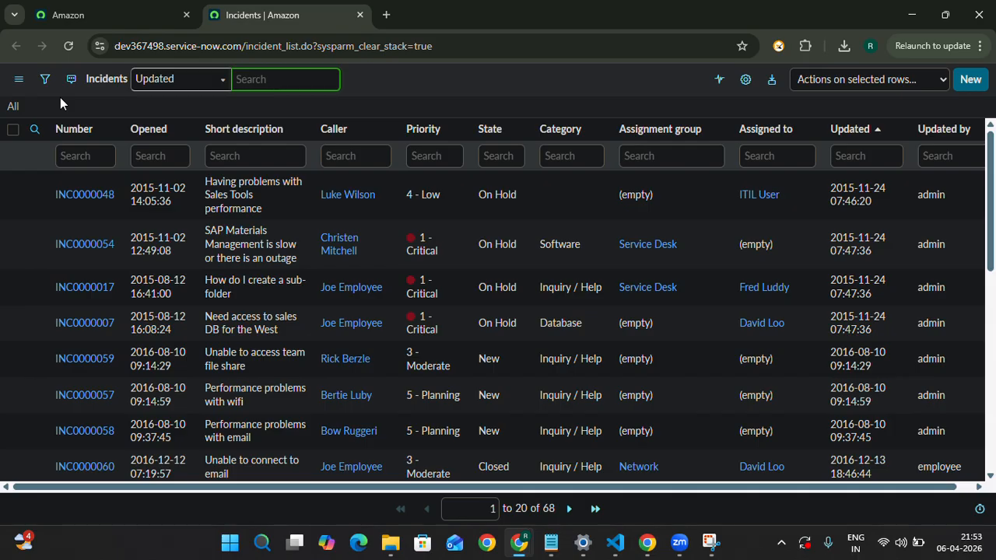
Examine the Incidents list's control options, including rows per page, and its filter condition builder.
click(19, 82)
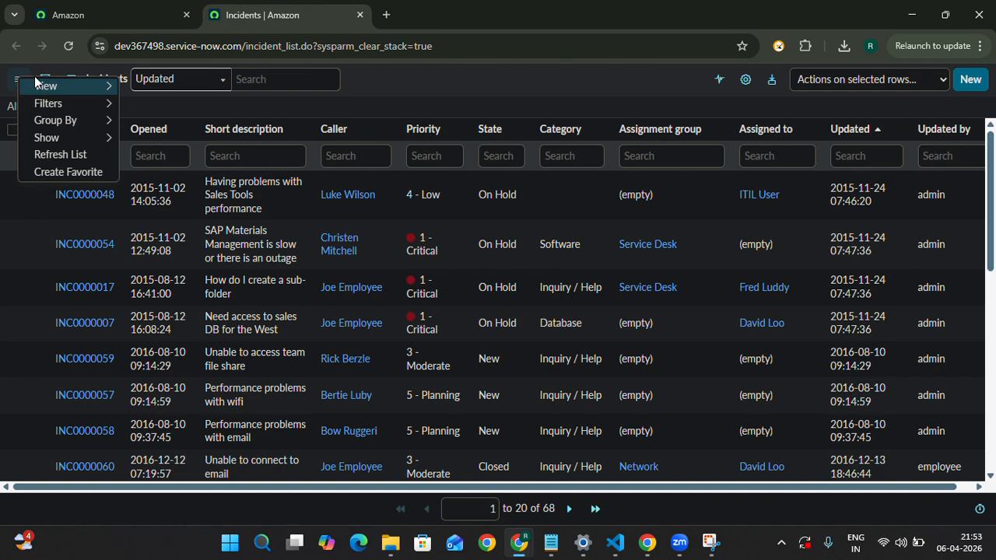
mouse_move(52, 86)
mouse_move(93, 137)
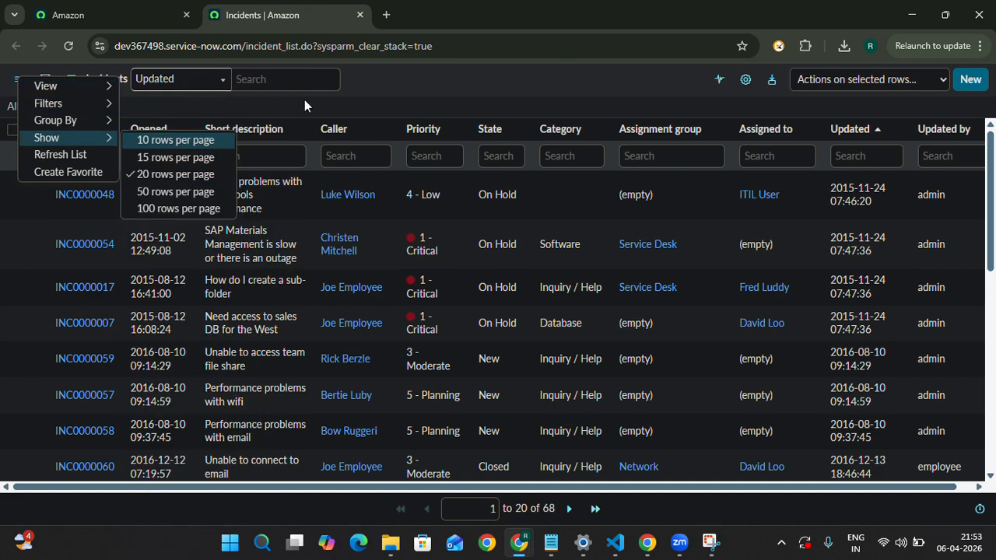
click(242, 107)
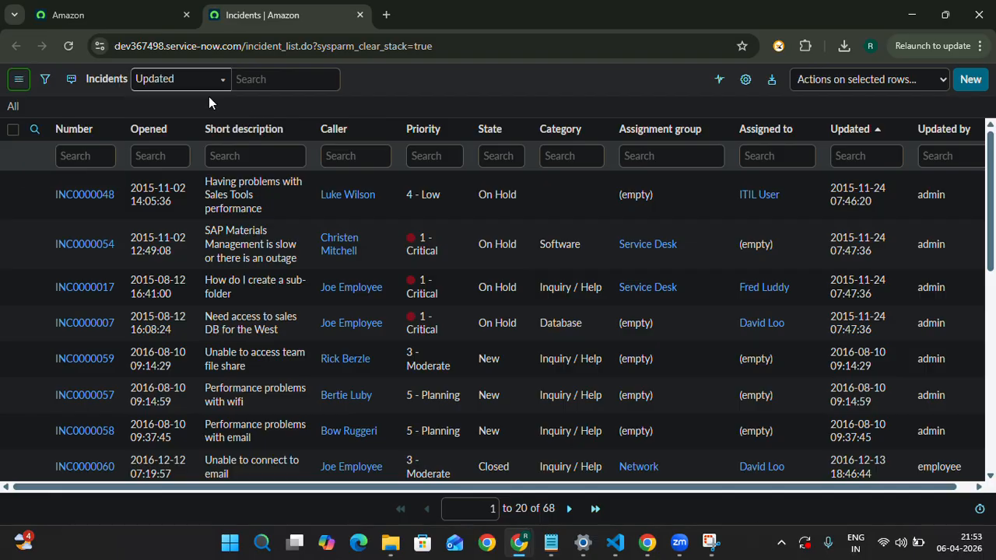
click(47, 81)
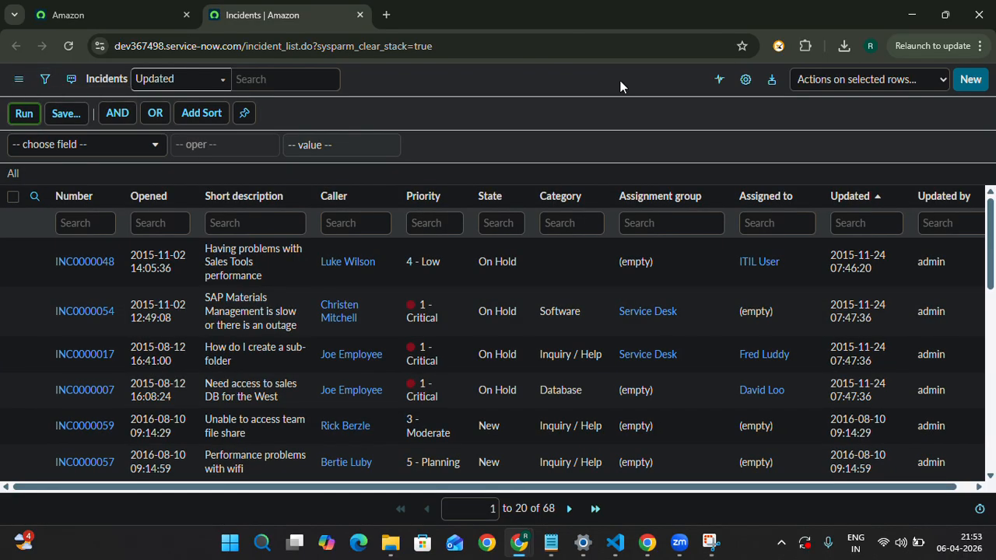
click(47, 82)
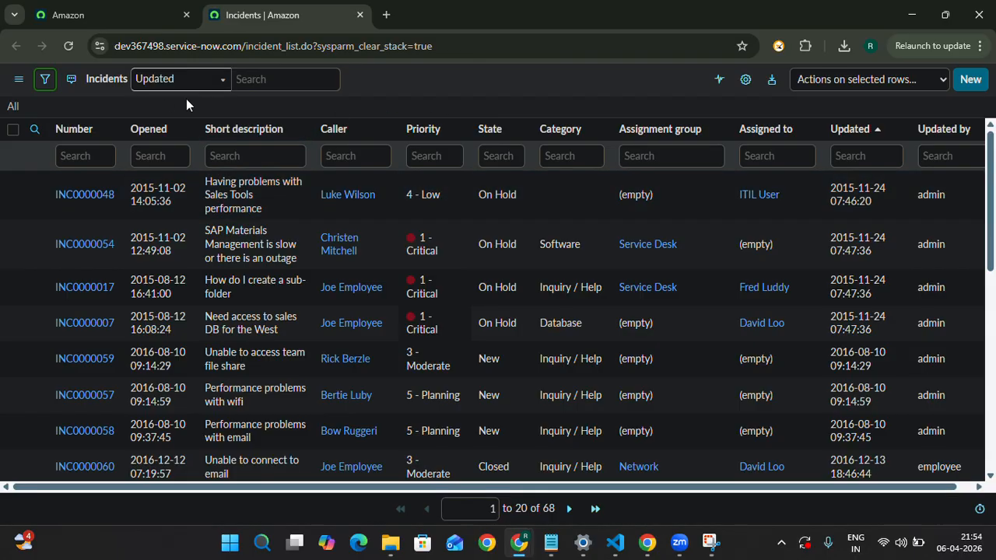
Start a filter condition on the Priority field for the Incidents list.
click(45, 81)
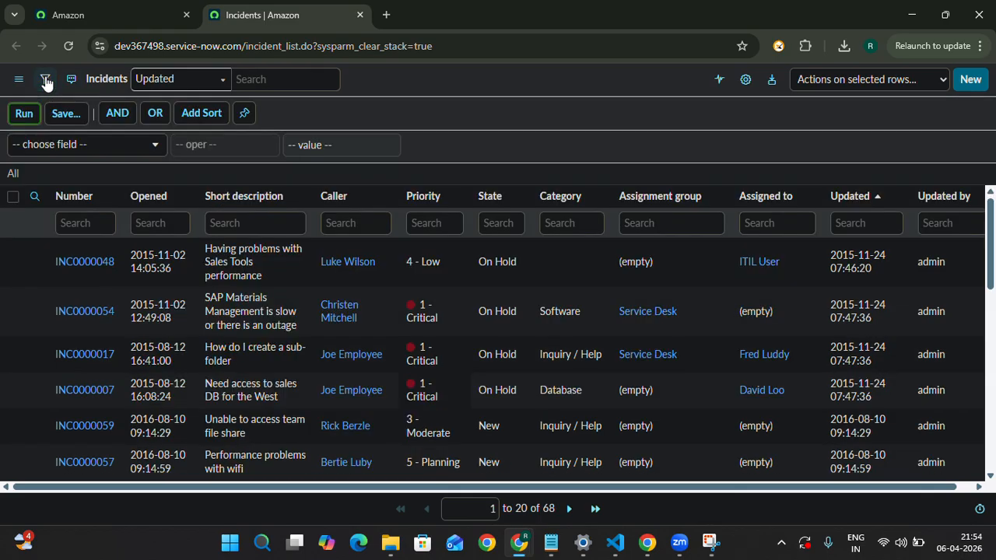
click(92, 147)
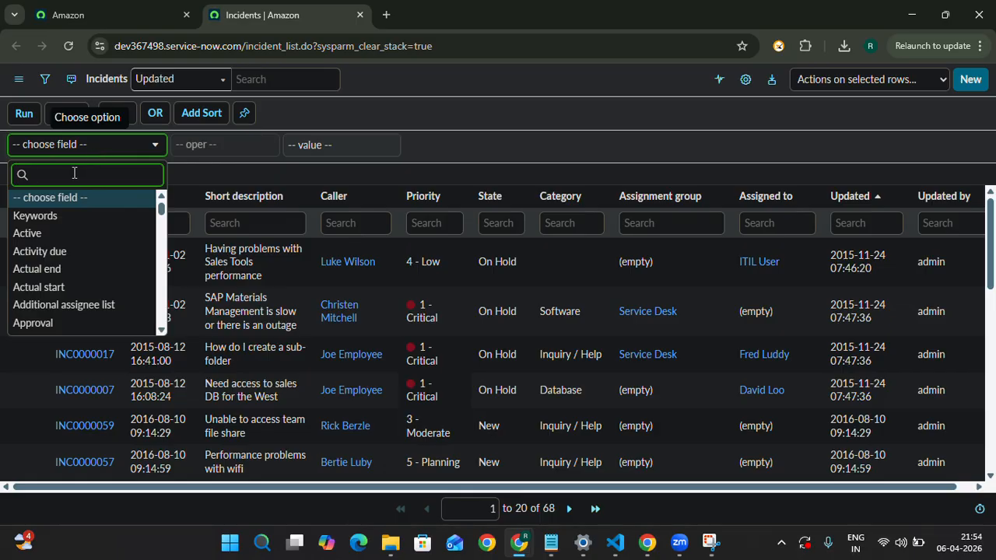
text(PR)
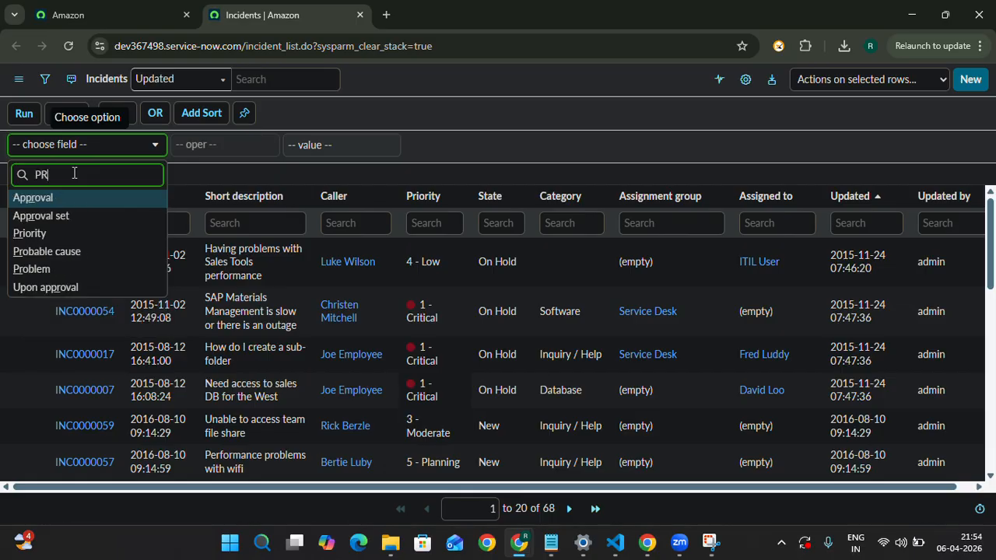
text(IO)
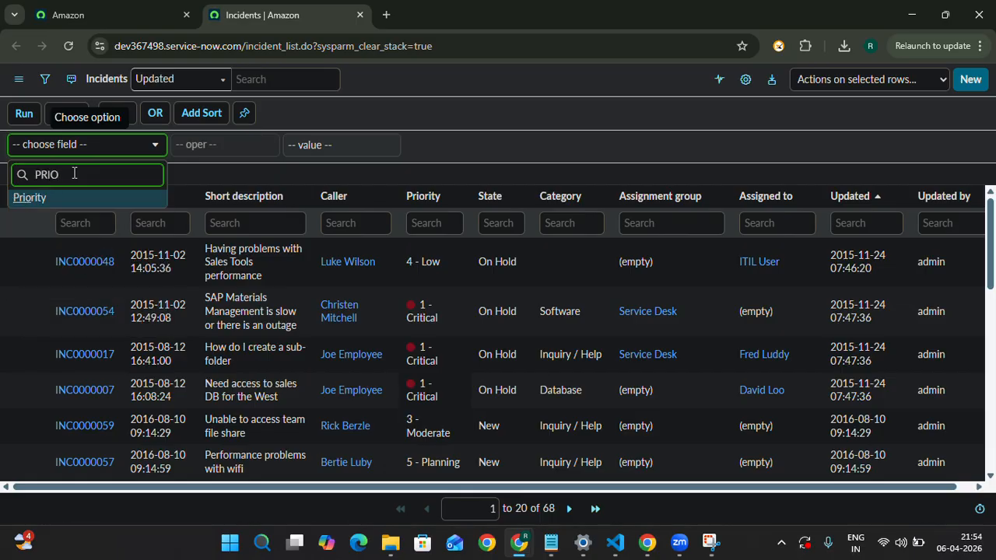
click(31, 198)
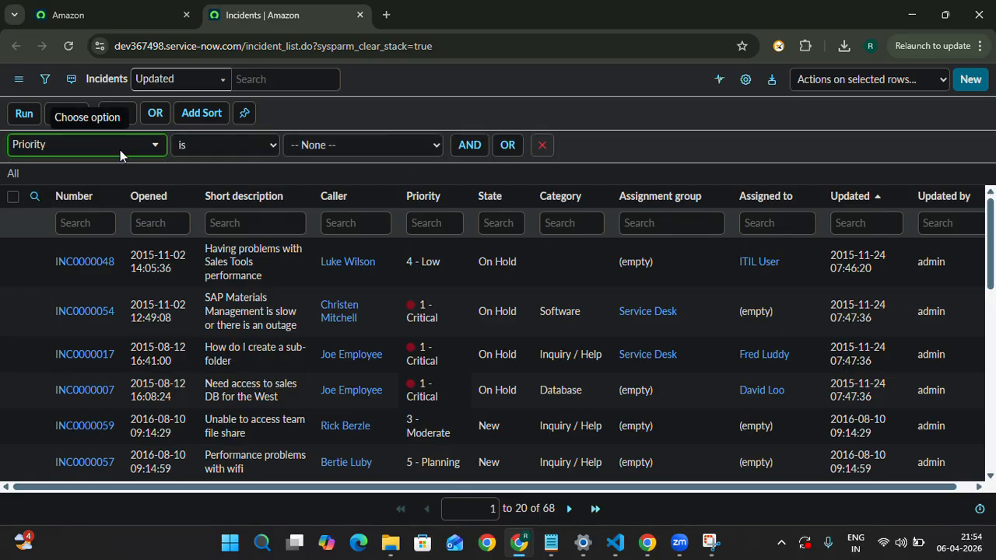
Complete the Priority condition as is 1 - Critical, run the filter, and look through the filtered incidents.
click(252, 142)
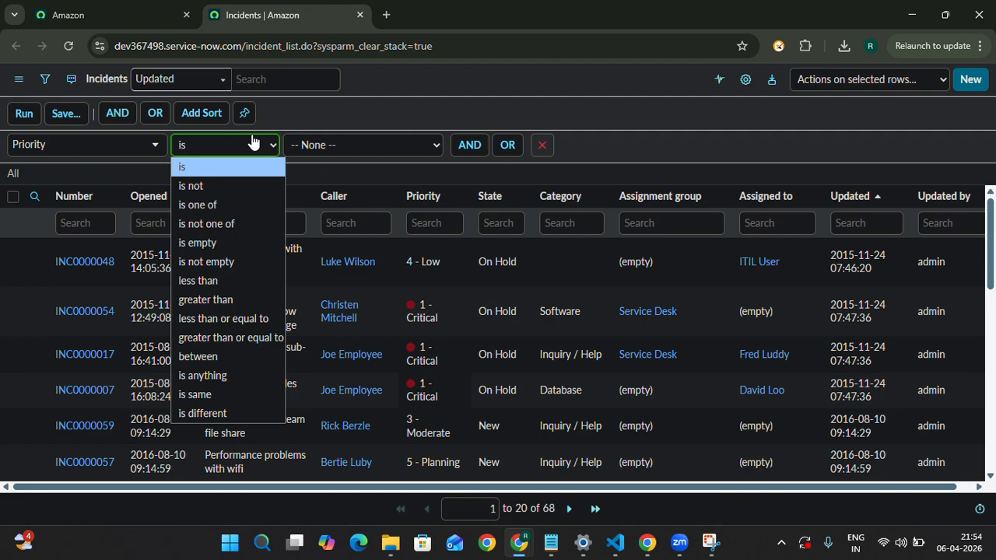
click(253, 141)
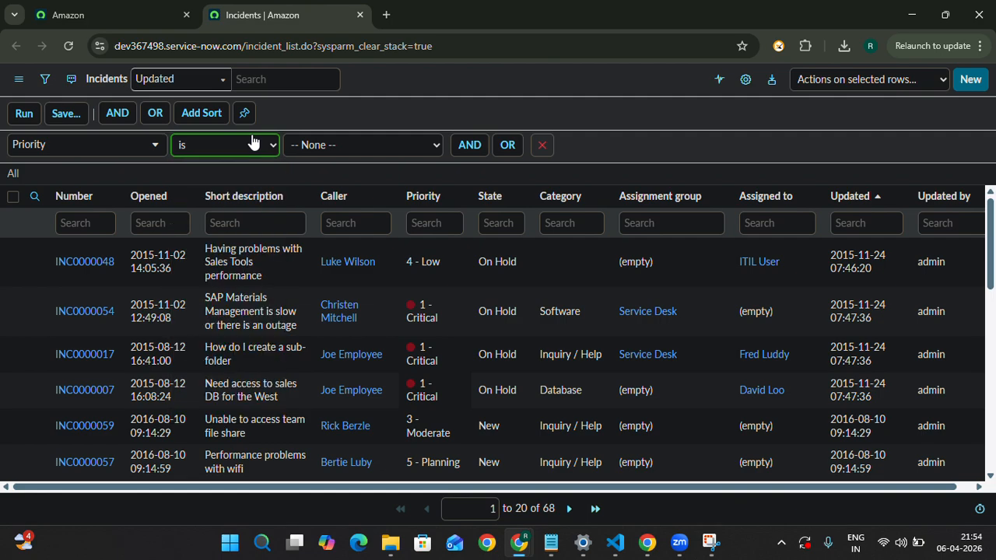
click(253, 142)
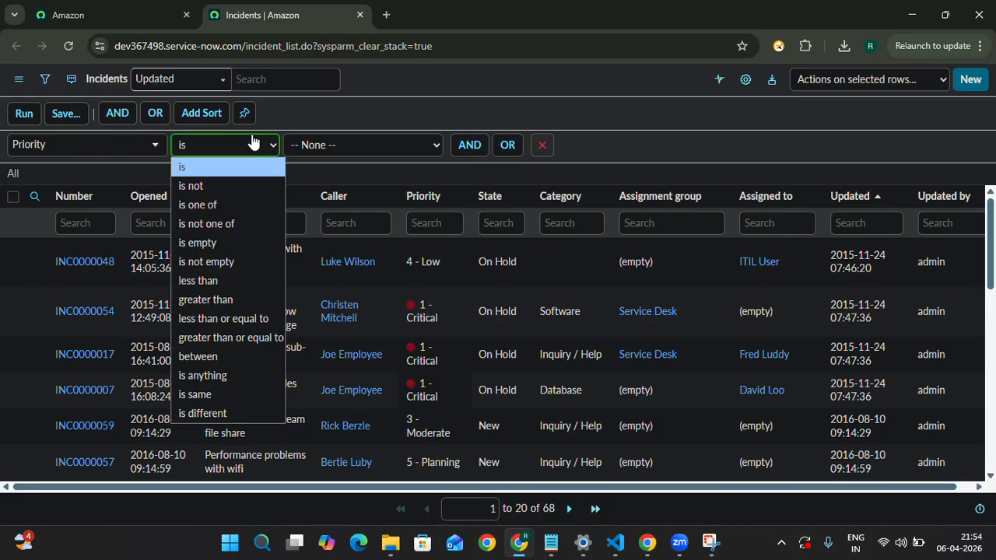
click(211, 160)
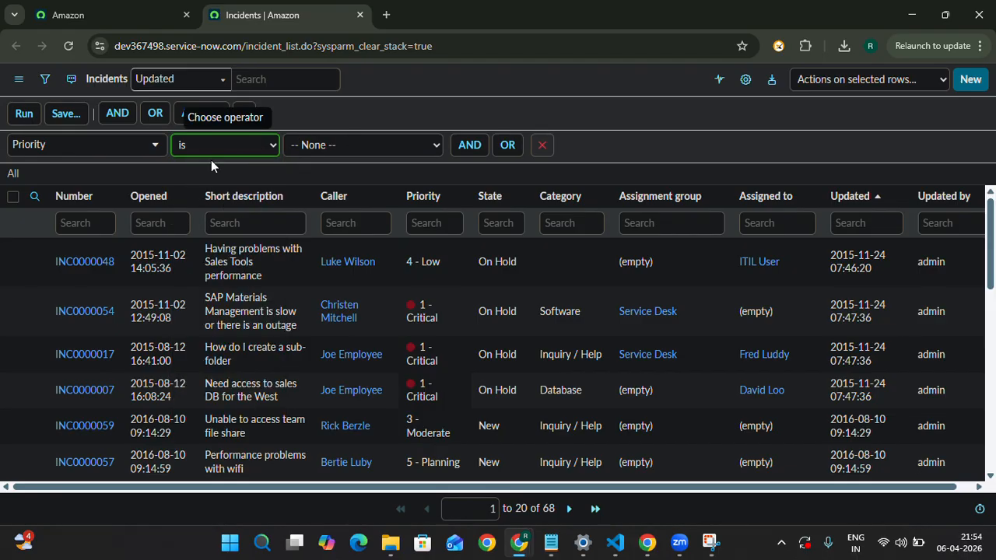
click(331, 145)
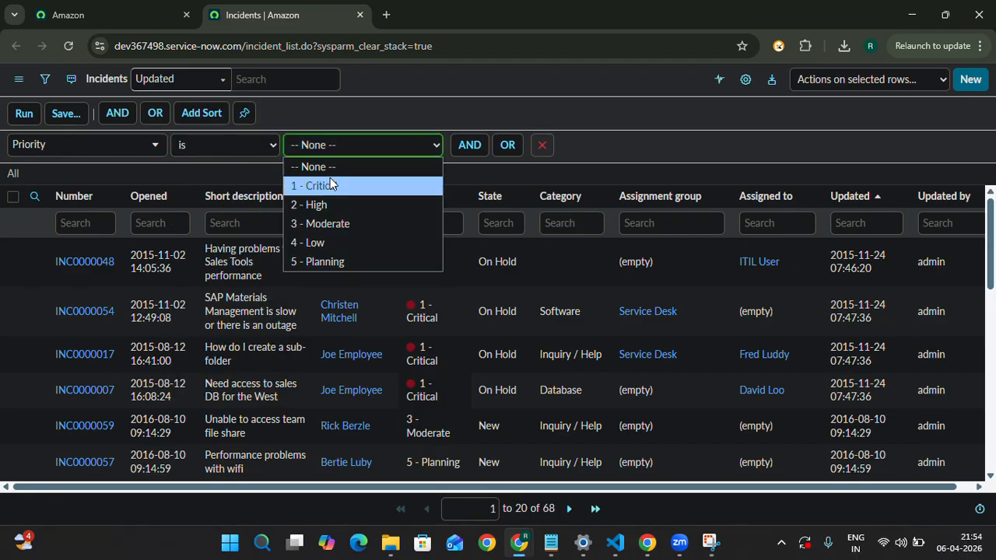
click(327, 186)
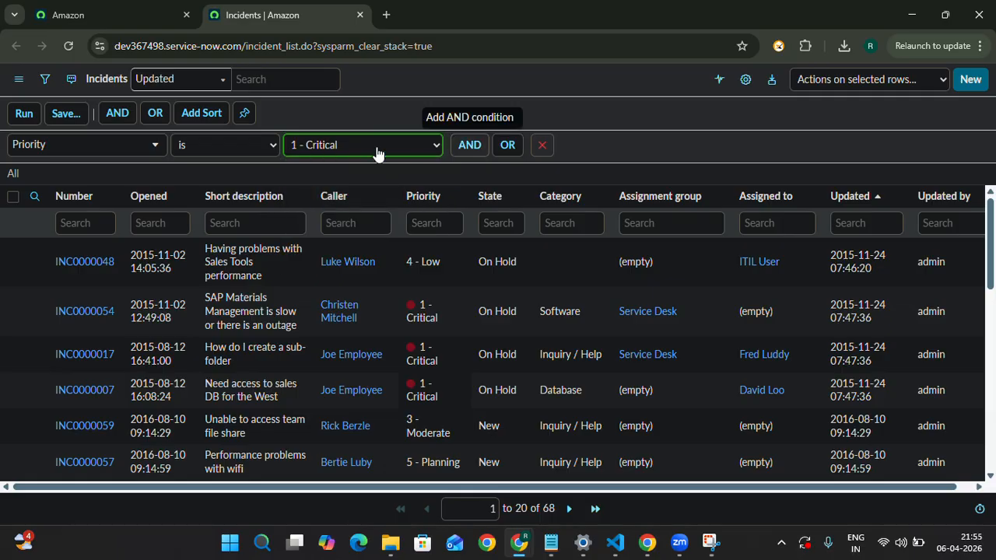
click(23, 113)
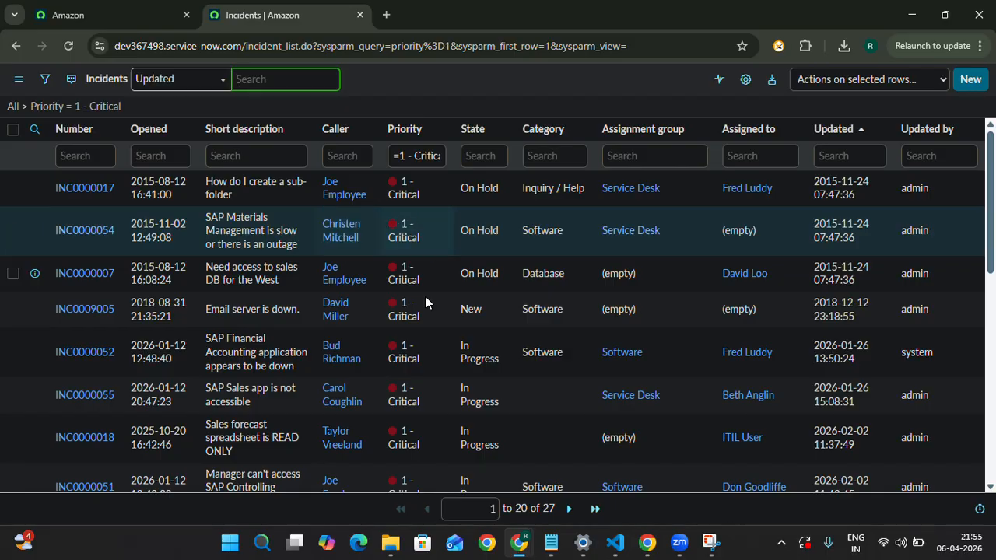
scroll(422, 304, down, 2)
scroll(422, 304, down, 5)
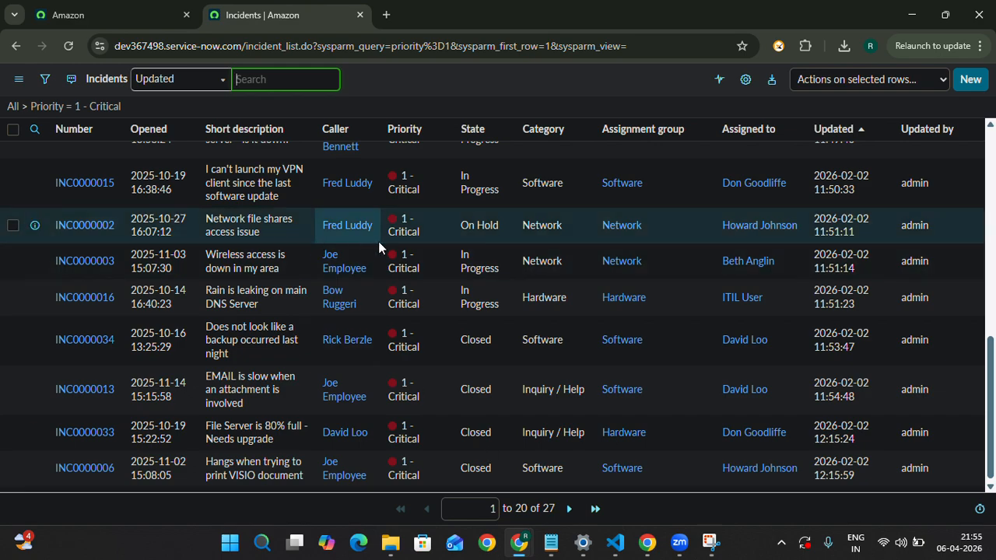
scroll(398, 239, up, 8)
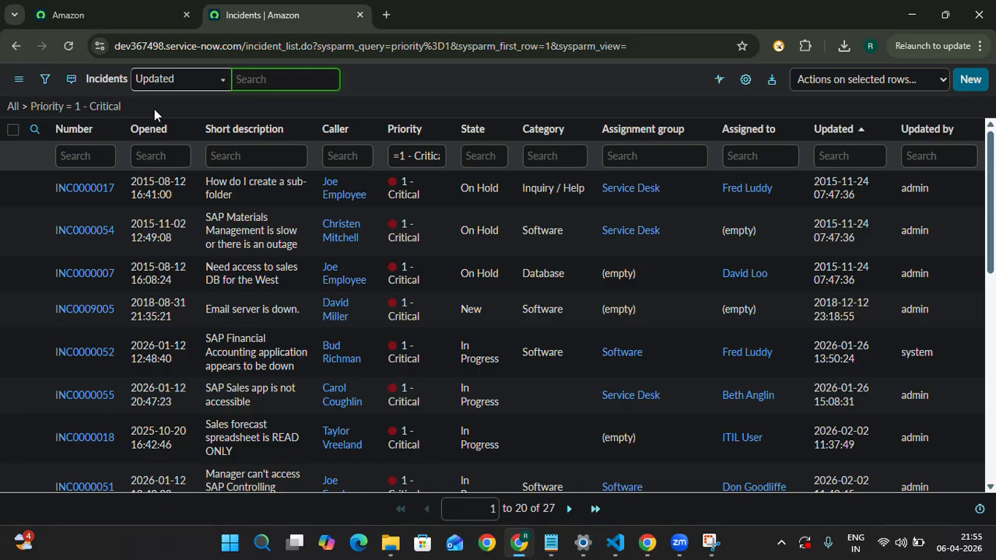
Clear the list filter and refilter to Priority 1 - Critical using Show Matching on a priority value.
click(10, 108)
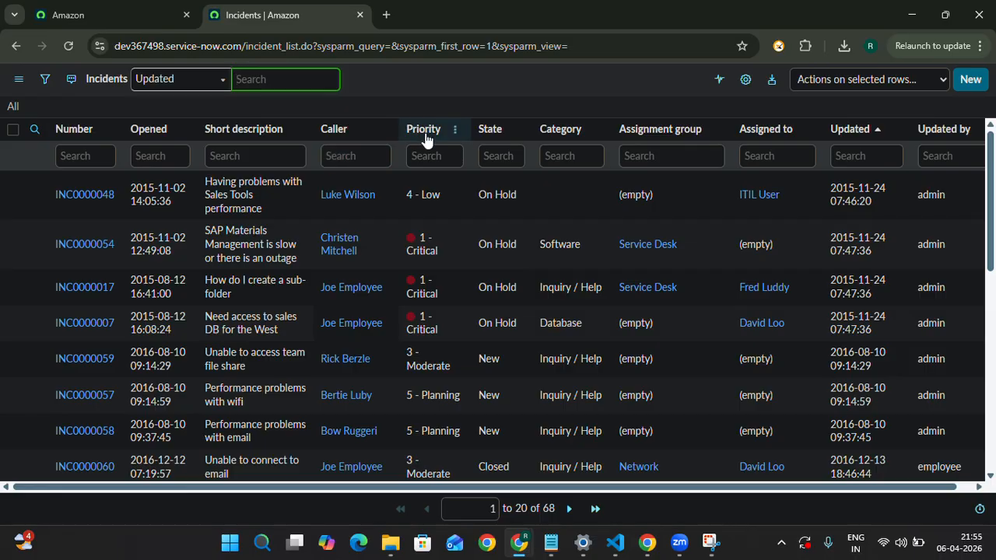
right_click(425, 244)
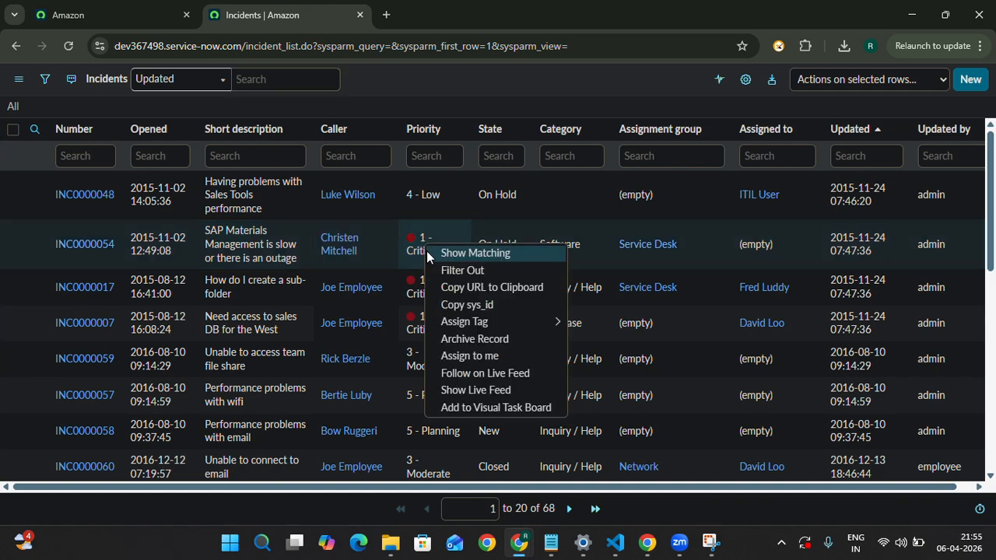
click(469, 254)
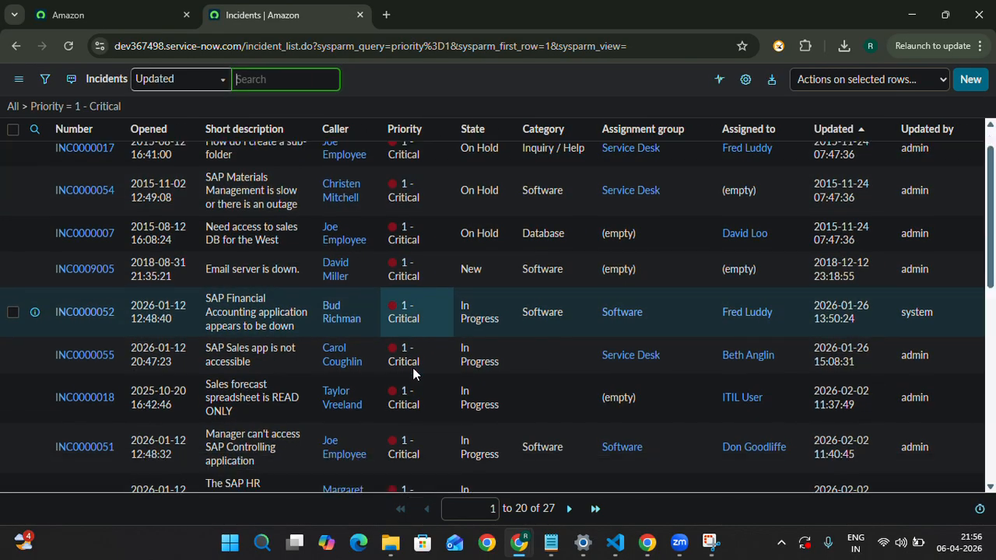
scroll(412, 367, down, 6)
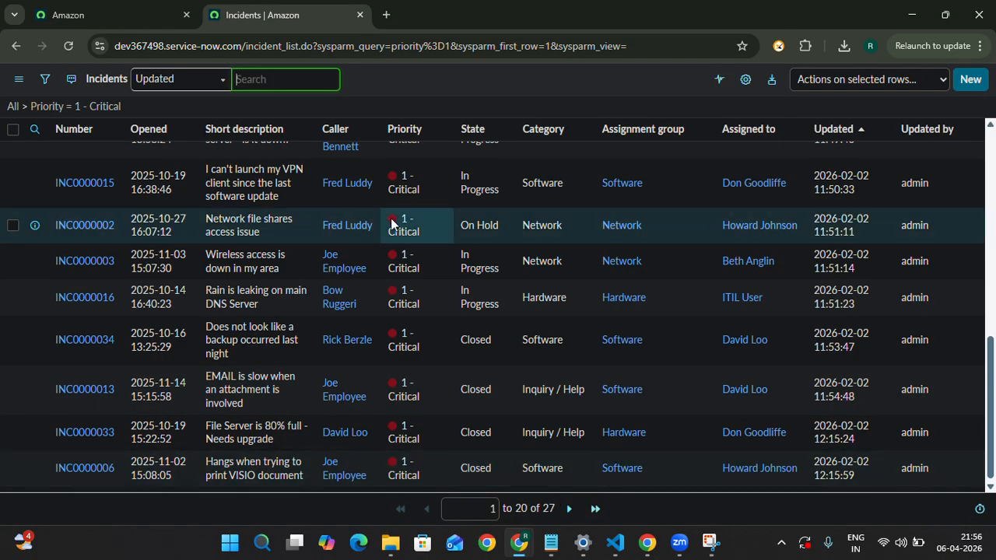
scroll(391, 223, up, 6)
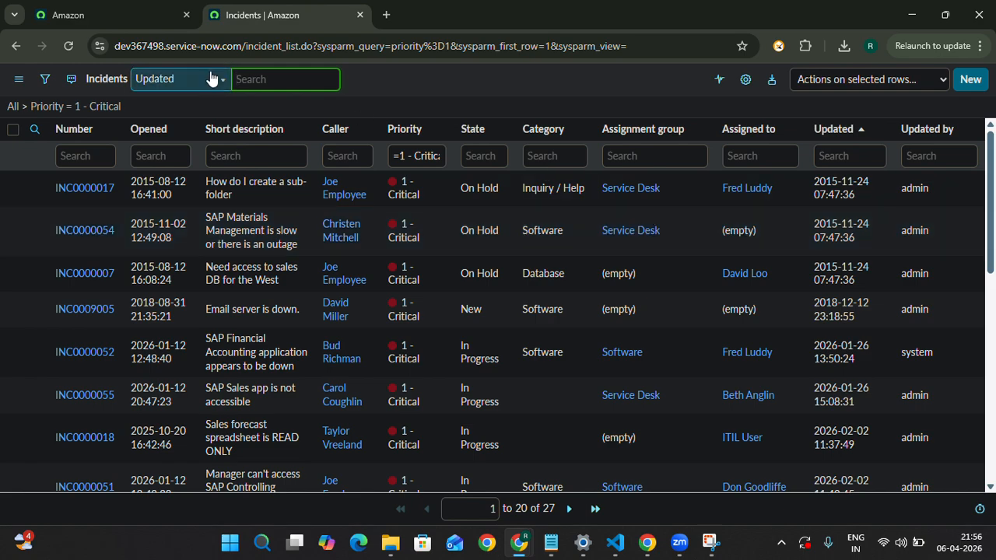
Add an AND condition, Assignment group is Service Desk, to the Priority filter and run it.
click(48, 81)
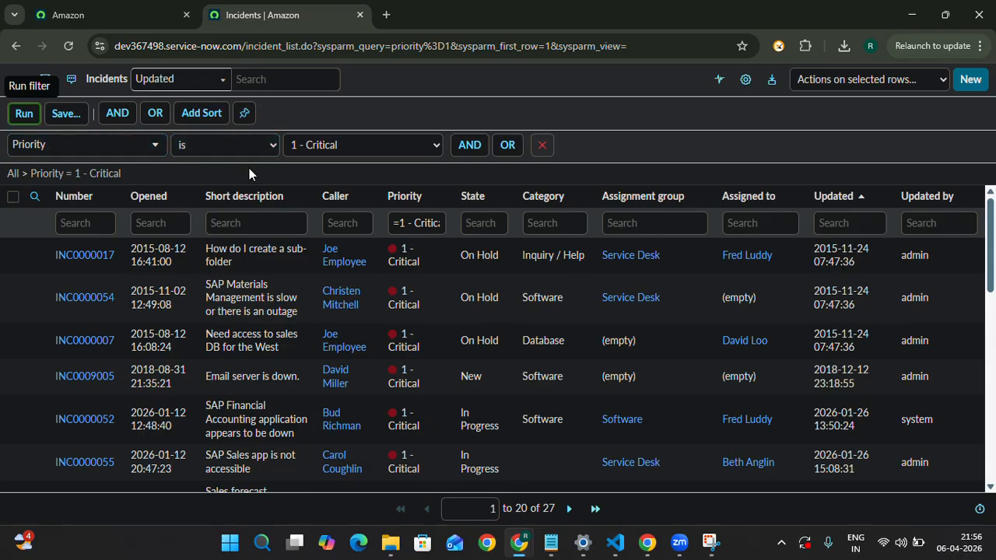
click(469, 146)
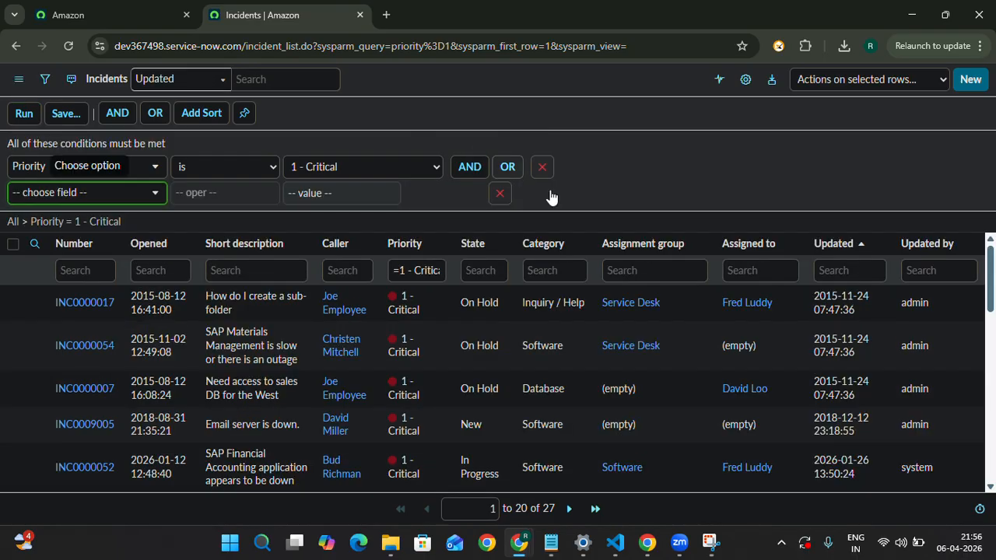
click(130, 197)
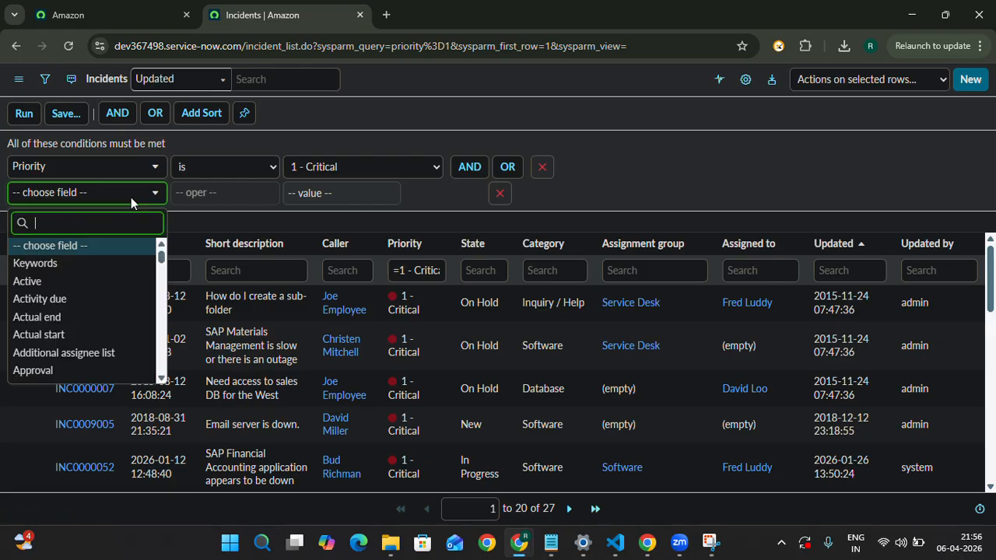
scroll(81, 315, down, 2)
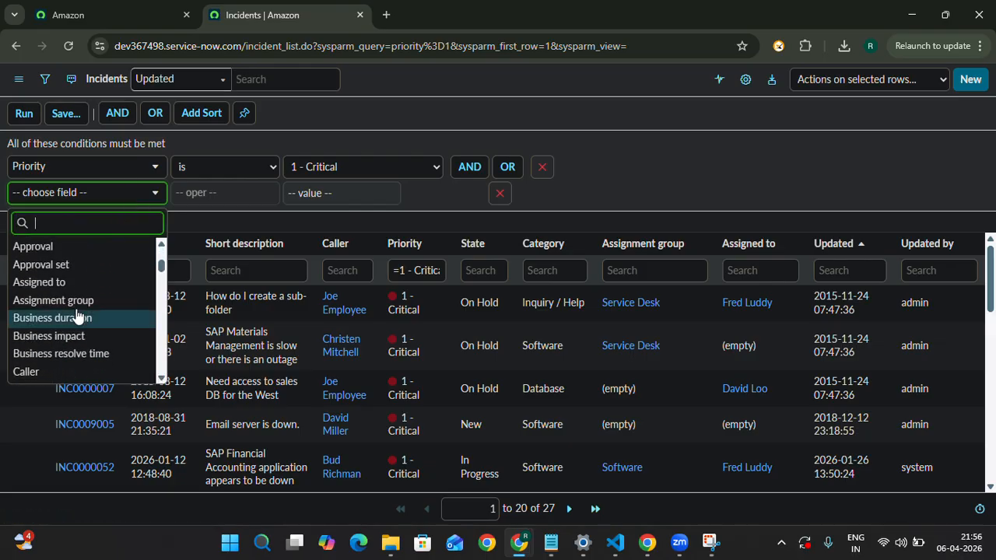
click(69, 301)
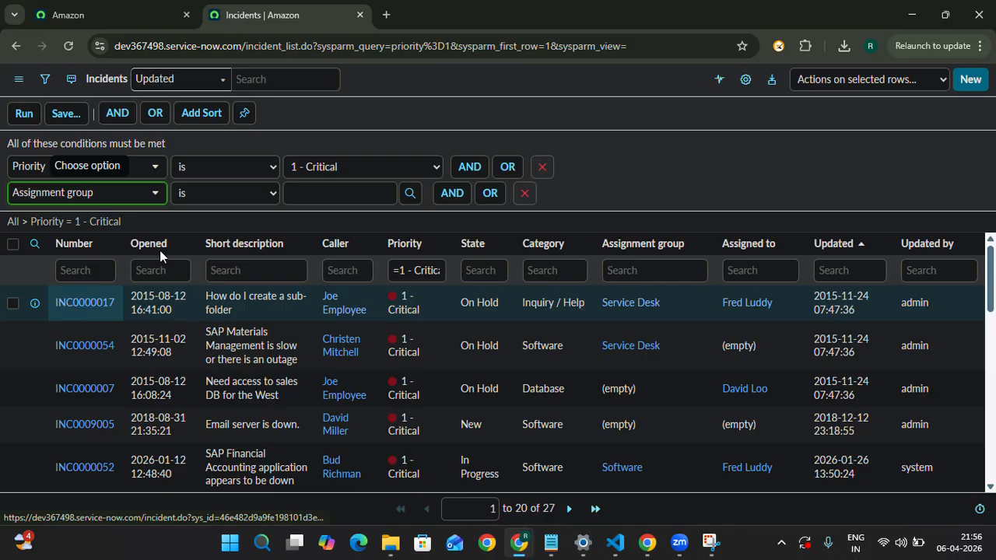
click(363, 197)
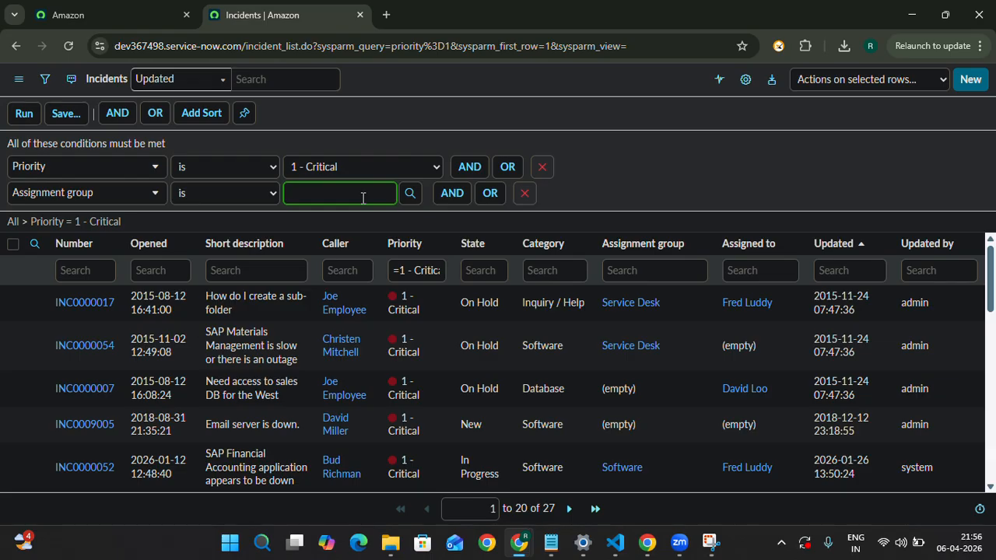
text(Se)
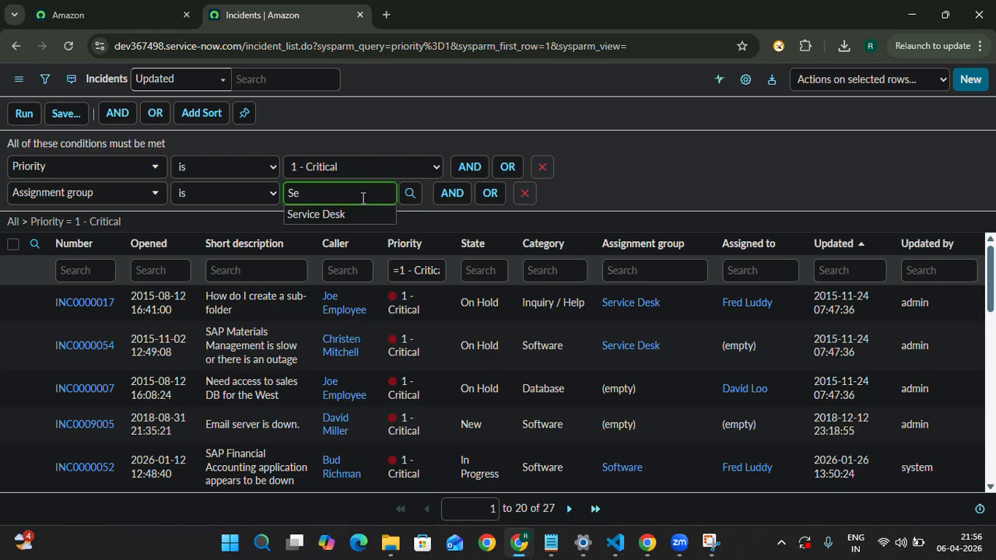
text(r)
click(343, 215)
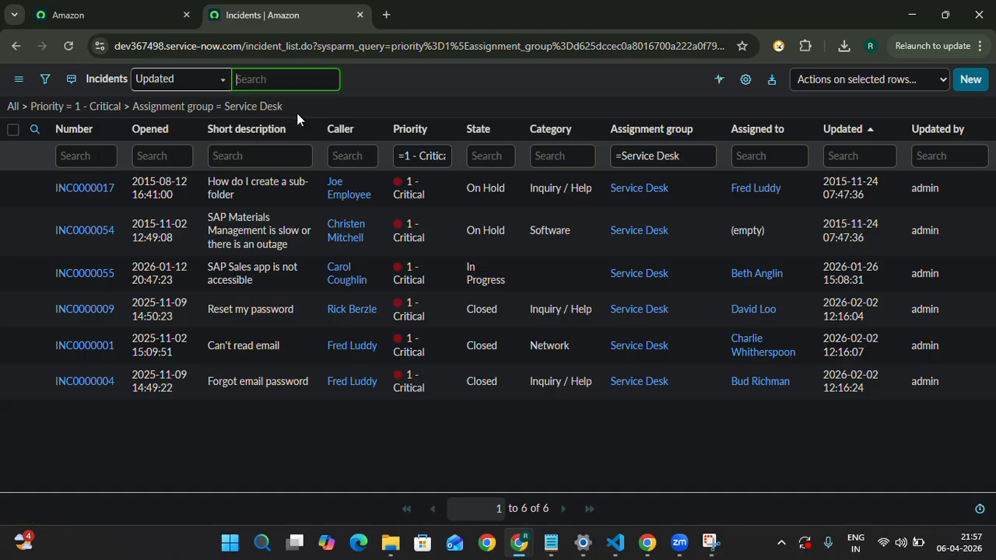
Remove the Assignment group condition and reapply it with Show Matching on a Service Desk value.
click(125, 108)
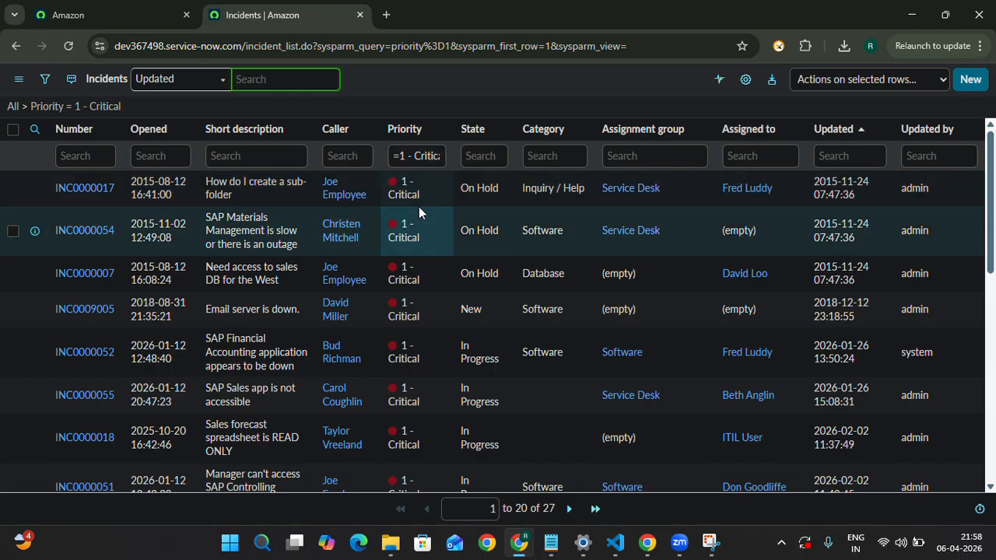
right_click(627, 192)
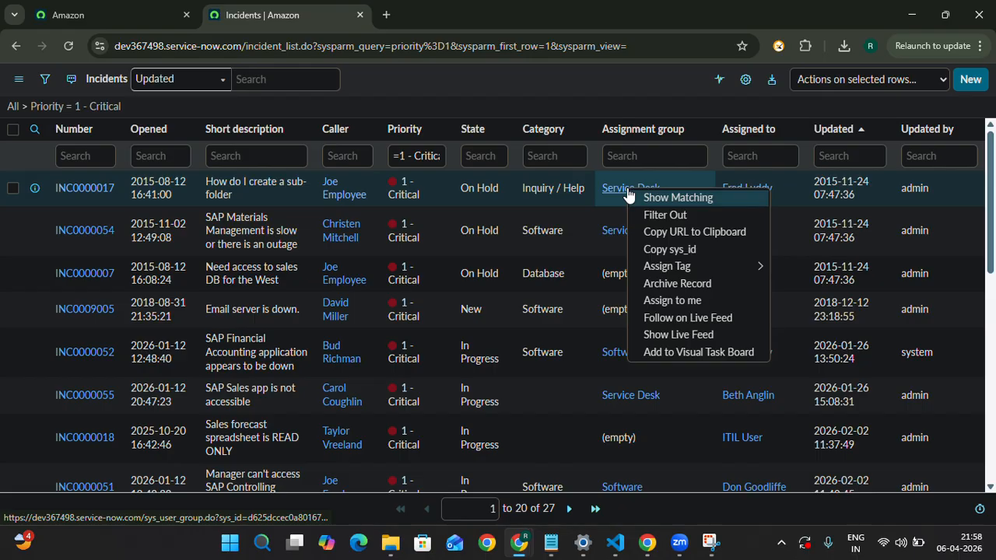
click(694, 200)
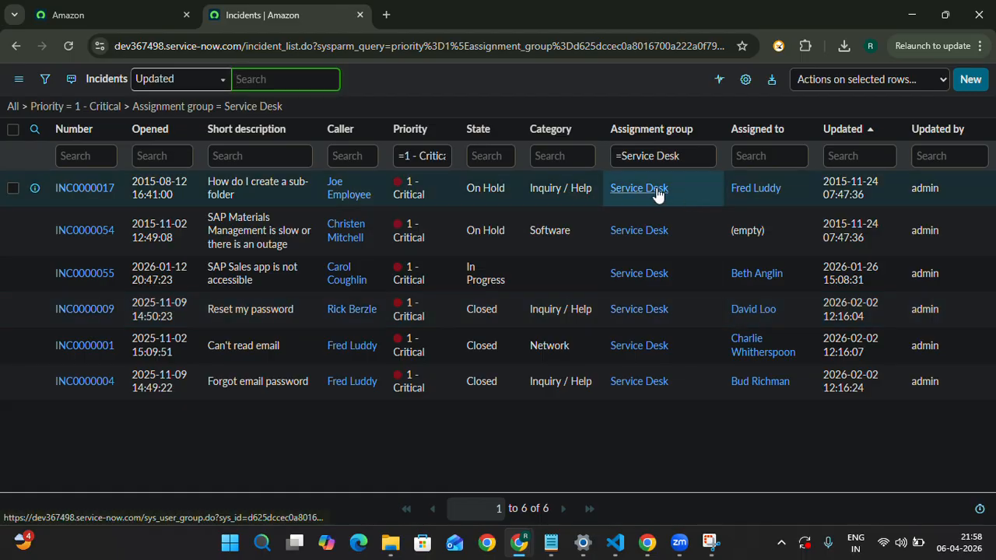
Try Filter Out on a Service Desk value within the Service Desk list, and remove the added condition.
right_click(657, 195)
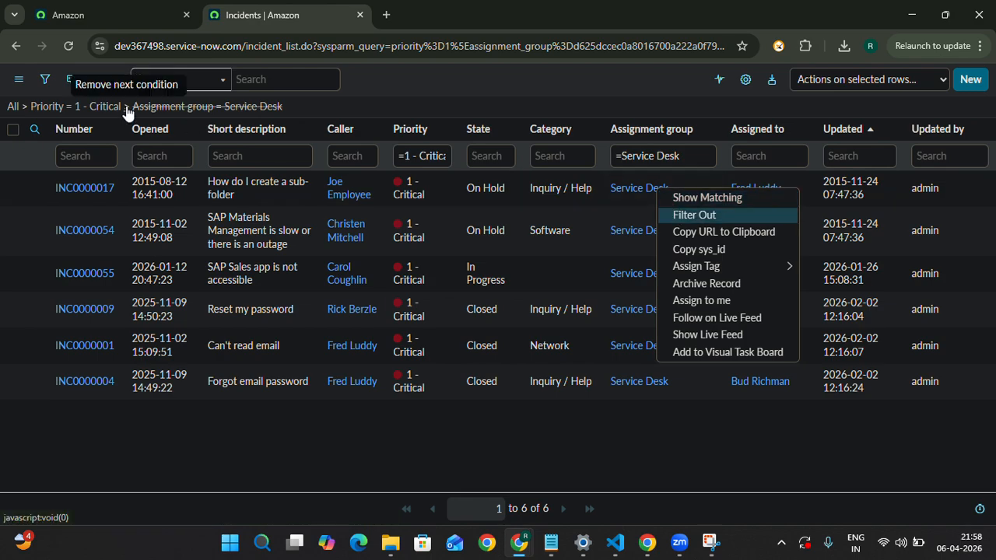
click(693, 215)
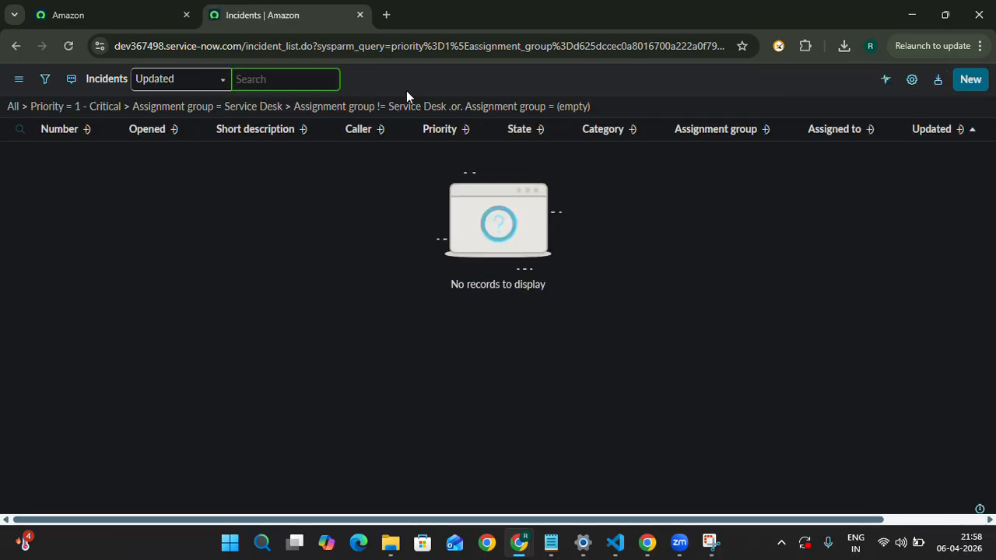
click(421, 24)
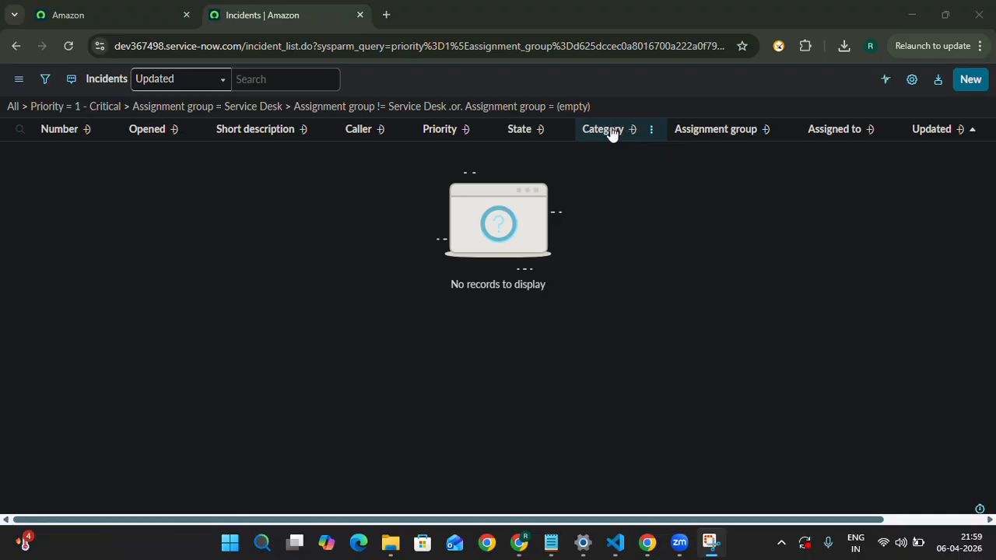
click(288, 108)
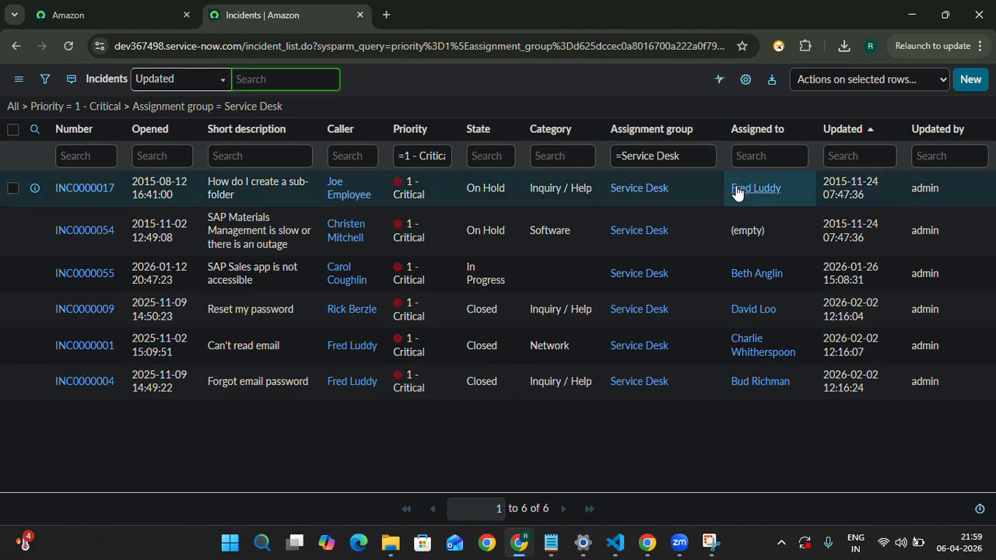
Clear all filter conditions and exclude Service Desk incidents with Filter Out on an Assignment group value.
click(128, 108)
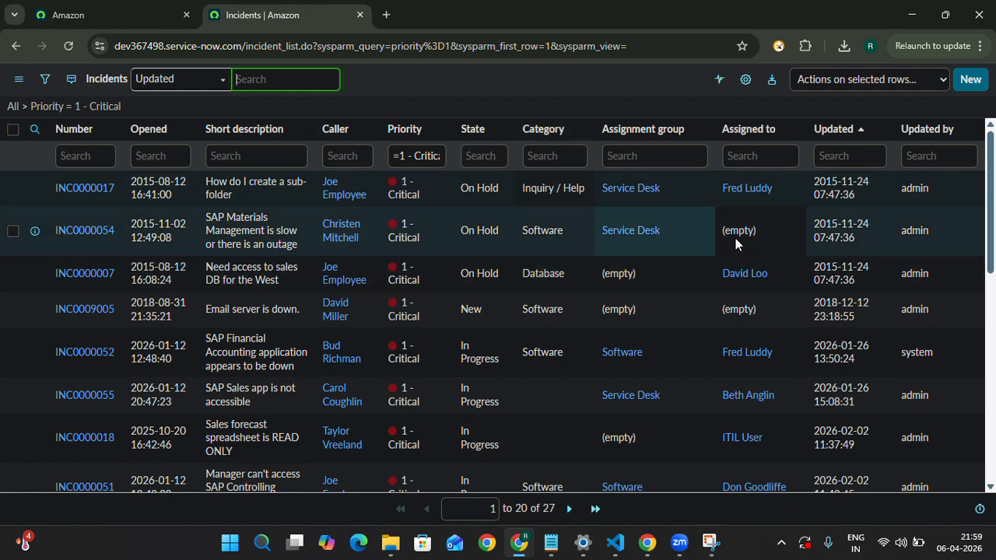
click(12, 108)
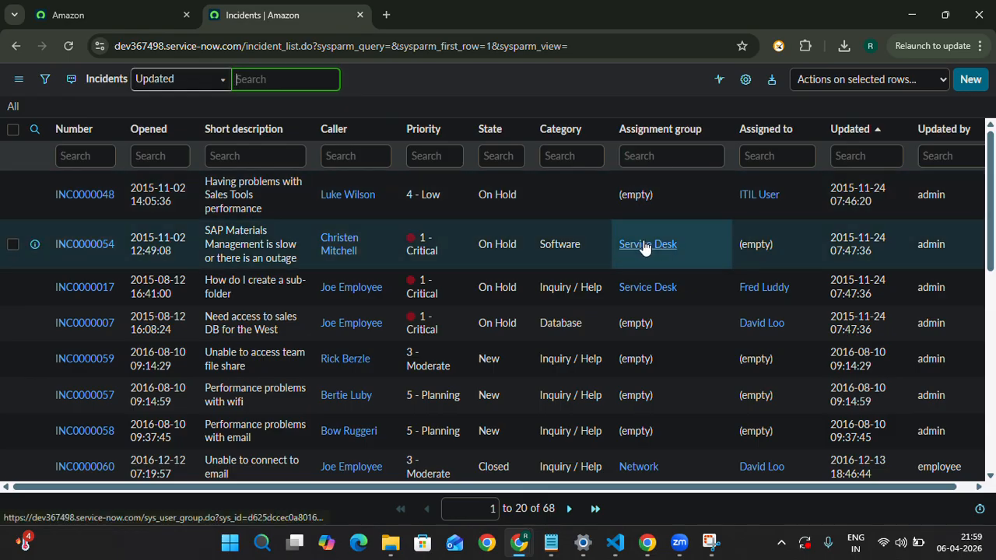
right_click(645, 247)
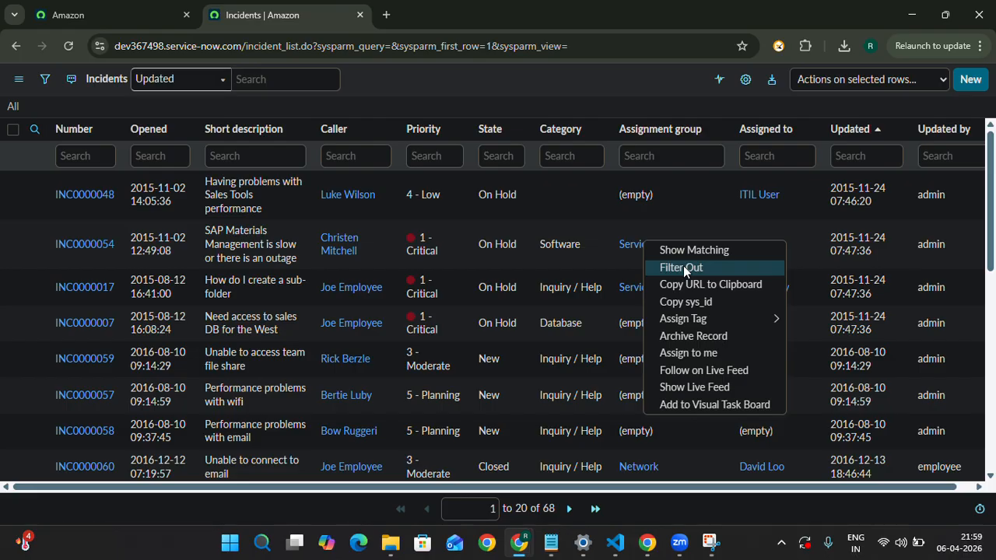
click(684, 268)
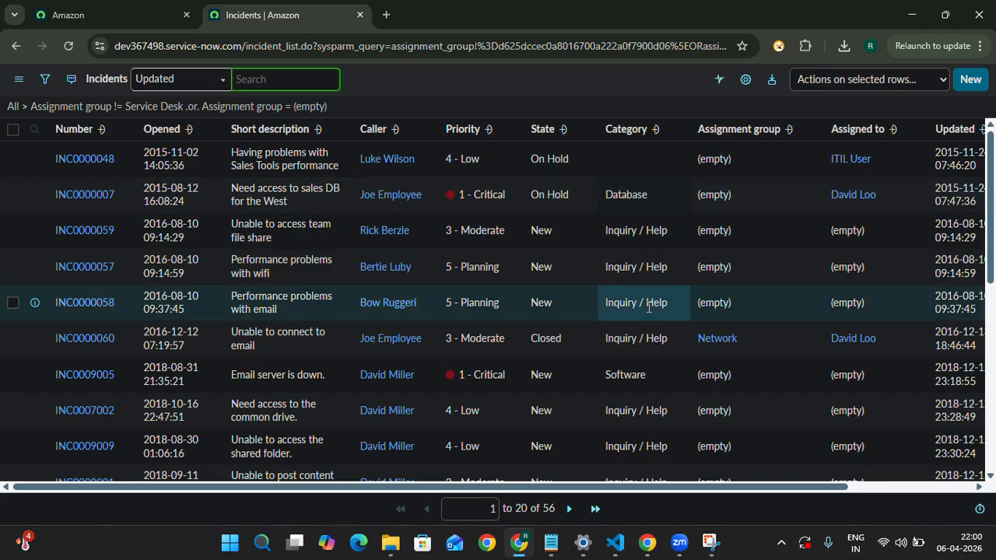
scroll(661, 288, down, 5)
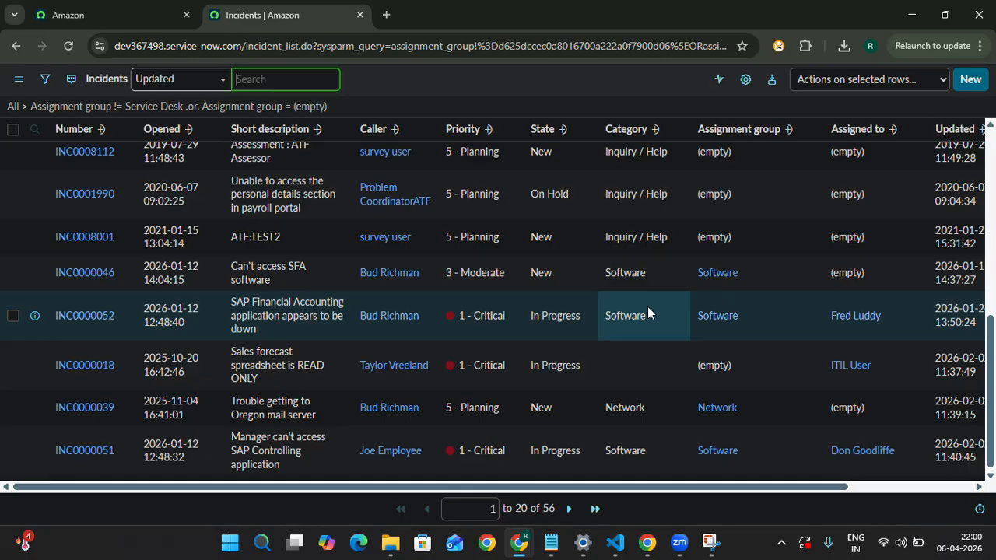
scroll(647, 307, up, 5)
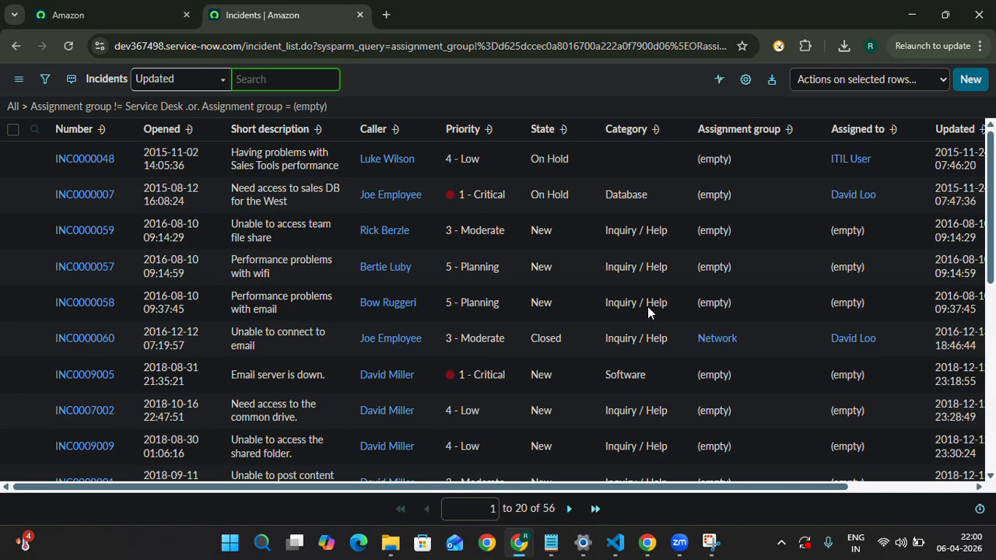
Review the incidents left after excluding Service Desk, and clear all filter conditions.
scroll(647, 307, down, 5)
scroll(648, 308, up, 5)
click(647, 308)
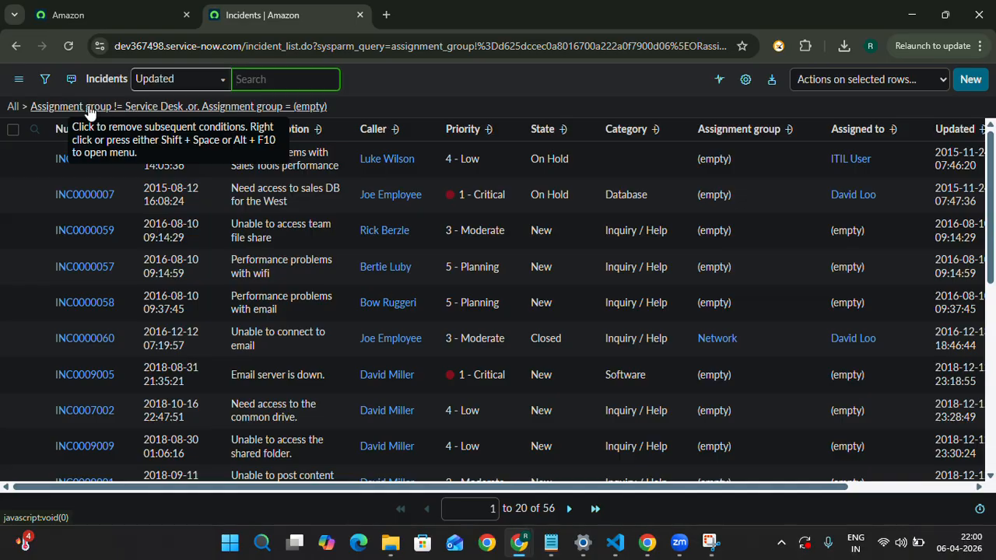
click(14, 107)
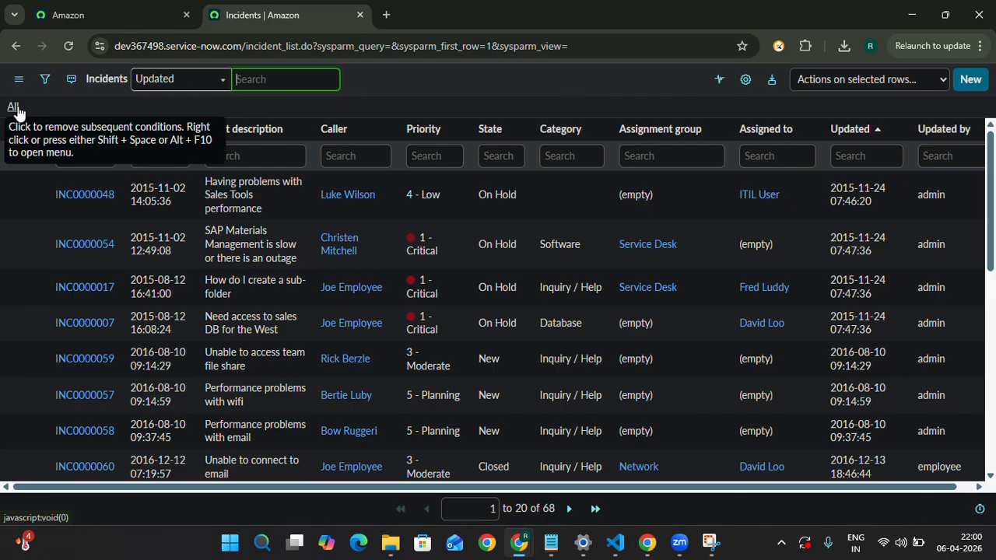
Try to filter the incidents with the condition Assignment group is Service Desk, and clear the applied condition.
click(44, 80)
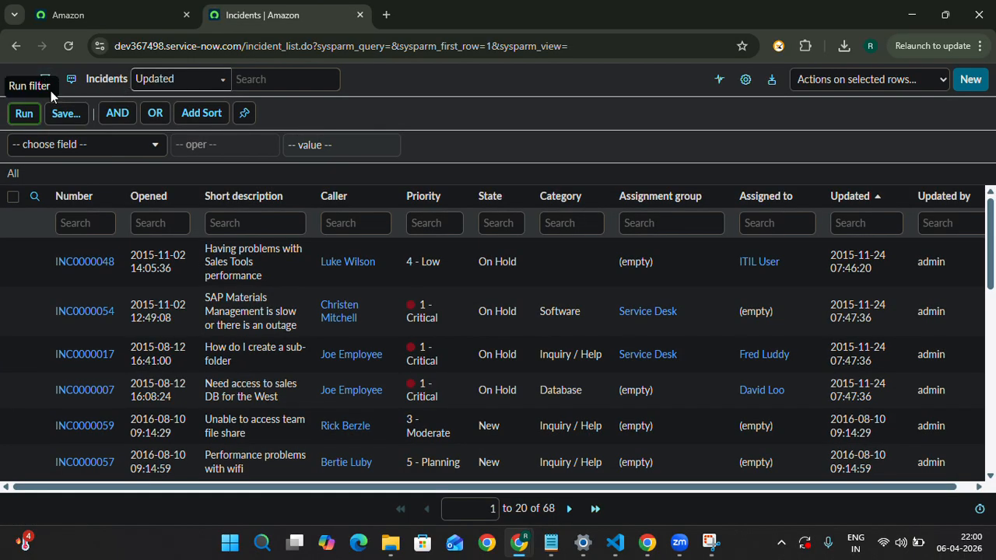
click(79, 144)
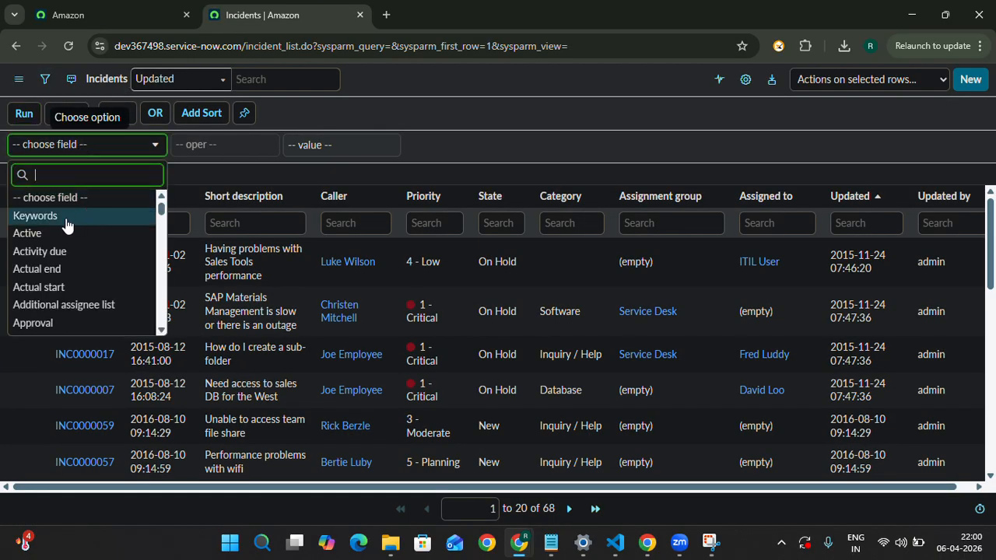
scroll(55, 286, down, 2)
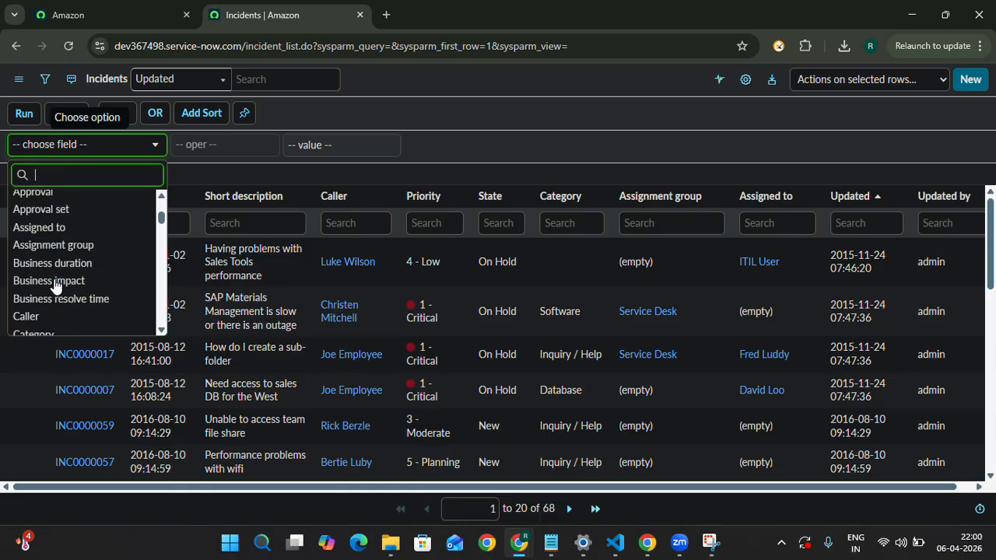
click(48, 245)
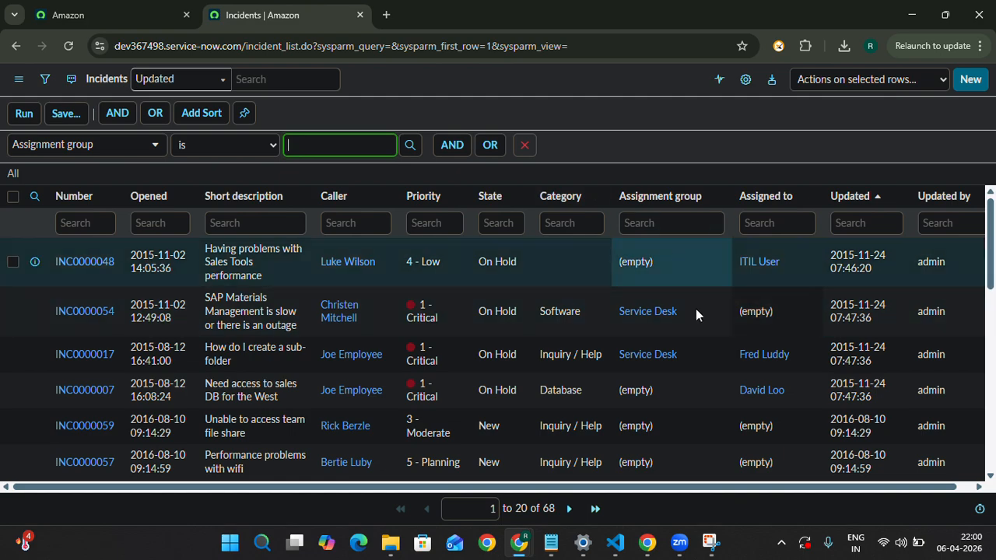
click(688, 363)
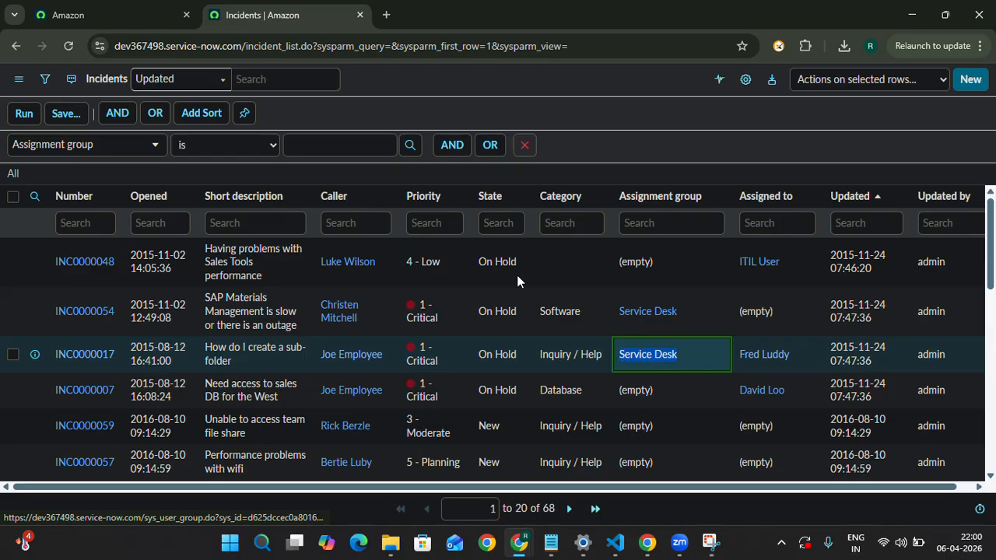
click(308, 144)
text(Service Desk)
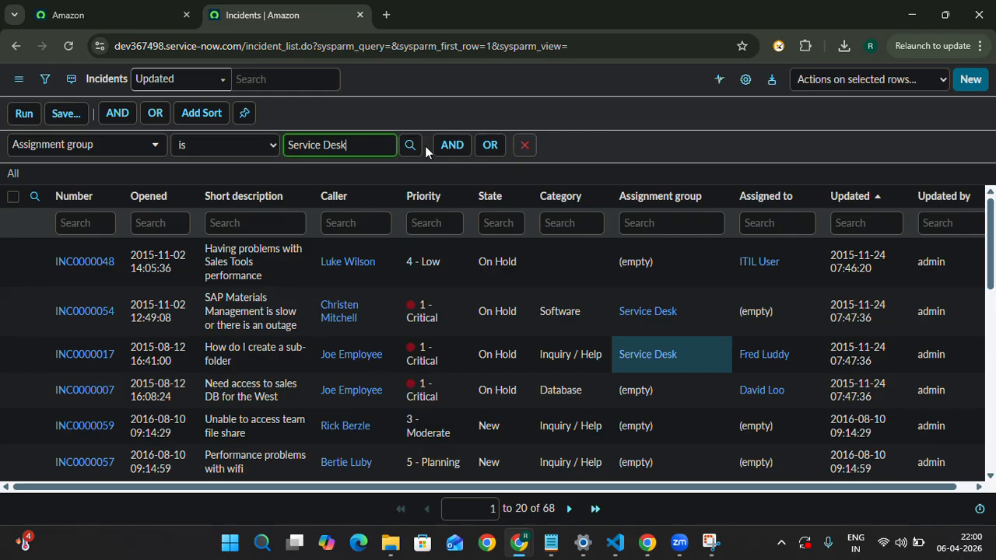
click(24, 114)
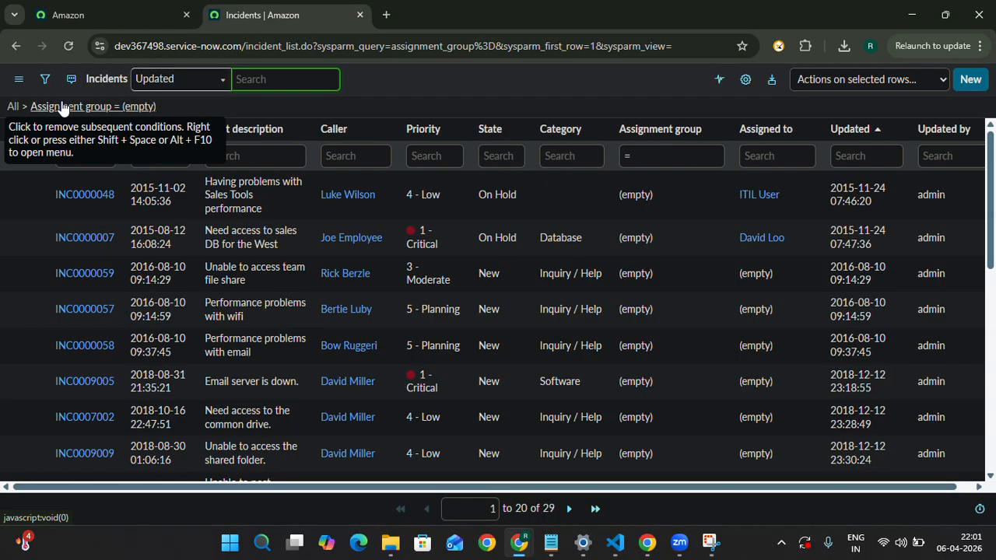
click(14, 109)
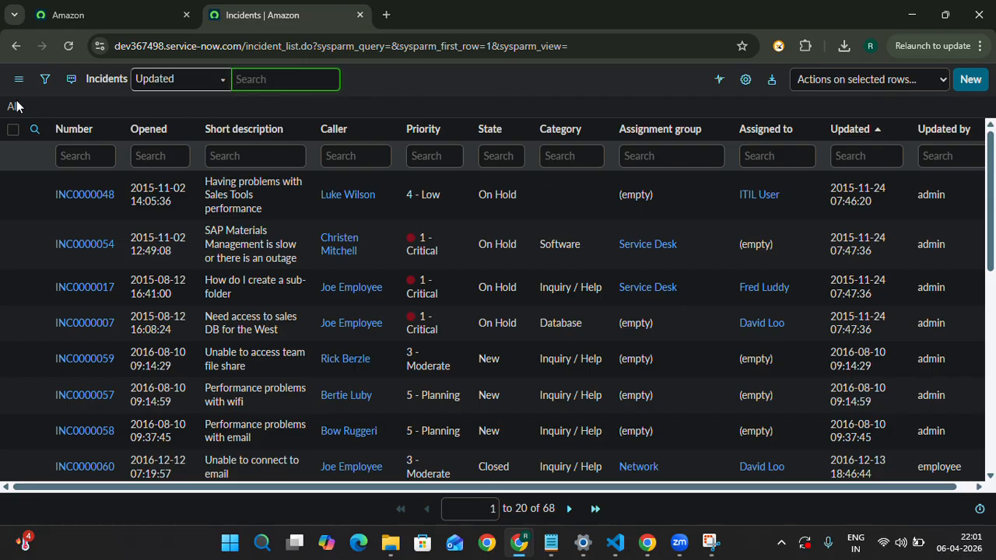
Search the Short description column for "Performance", copied from an incident's description.
click(420, 27)
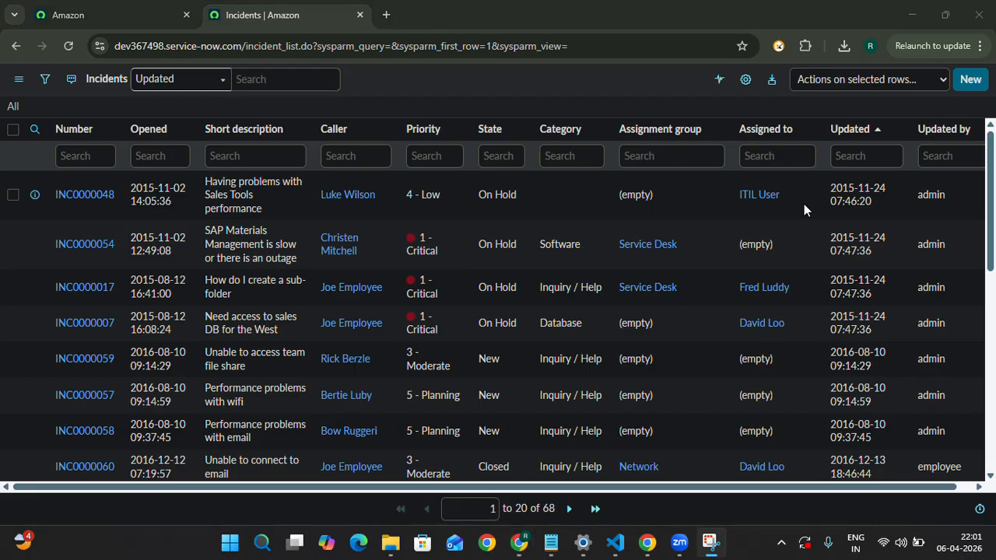
scroll(759, 235, right, 1)
scroll(759, 237, left, 1)
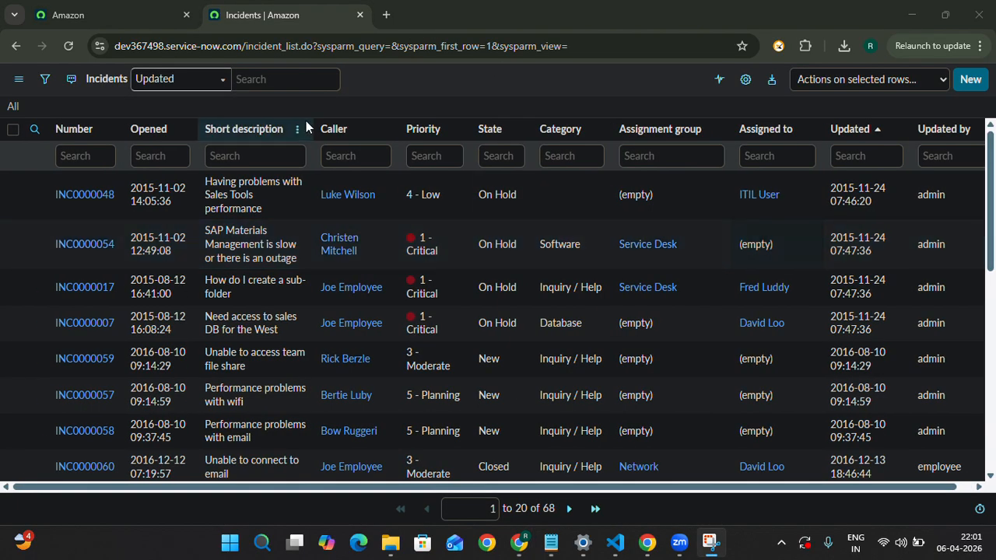
click(287, 151)
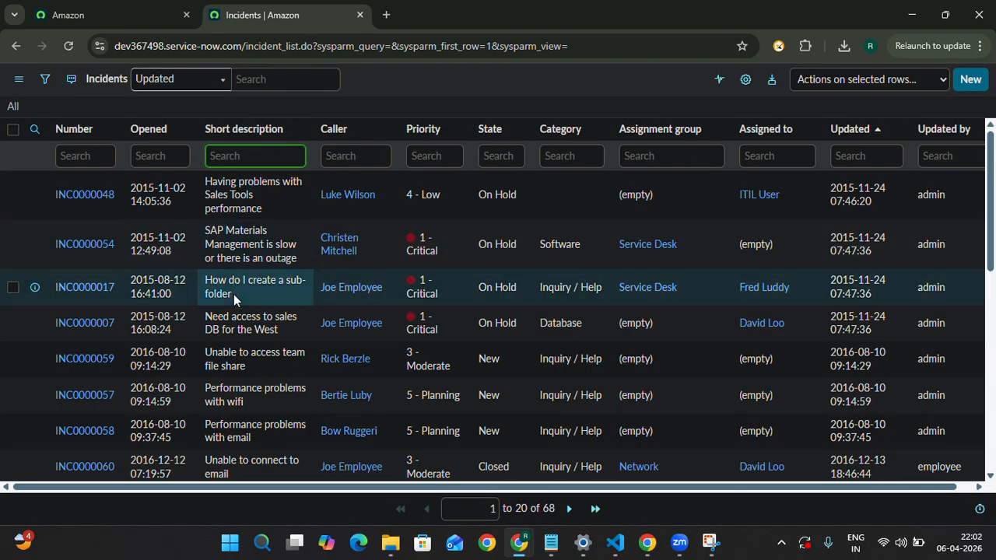
scroll(234, 294, down, 1)
scroll(233, 294, down, 2)
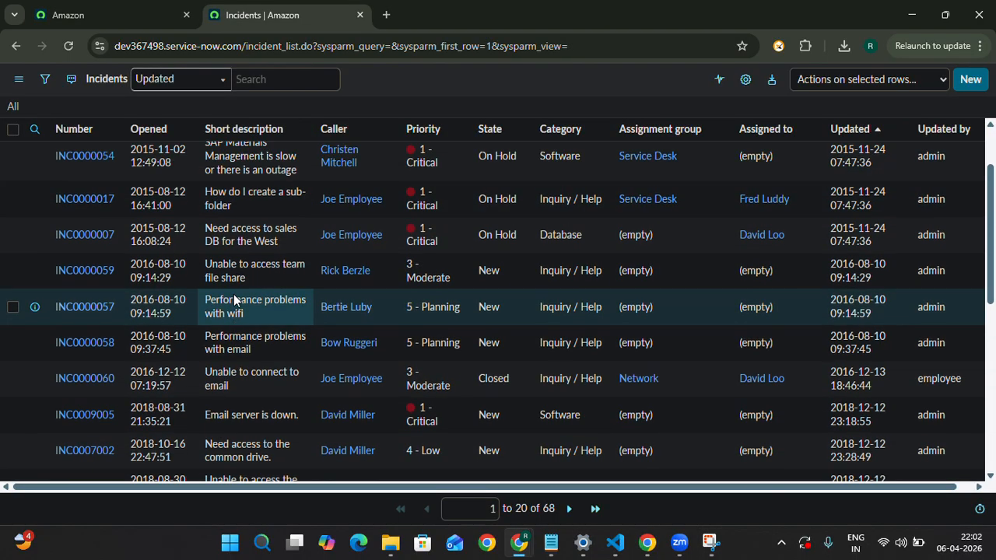
scroll(234, 295, up, 2)
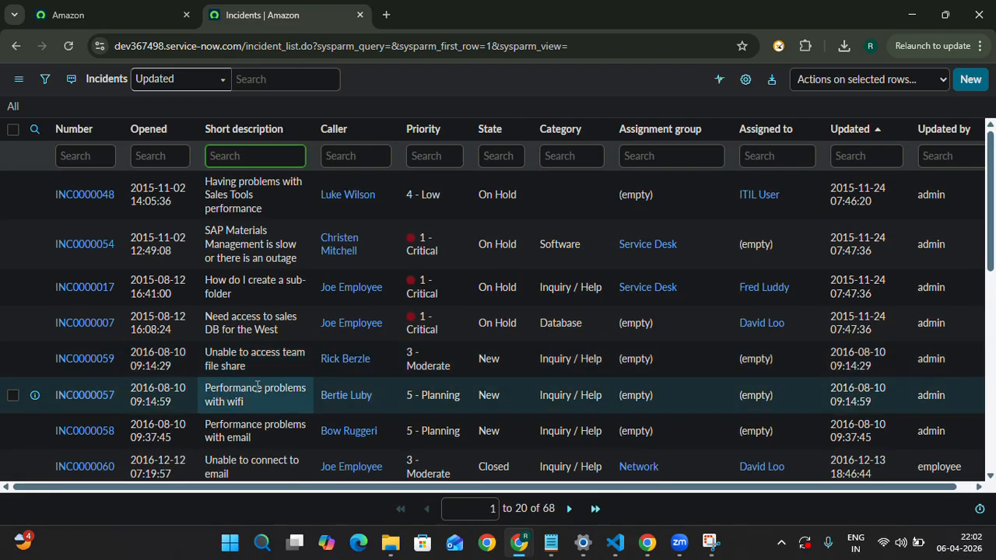
drag(264, 388, 207, 392)
key(ctrl+c)
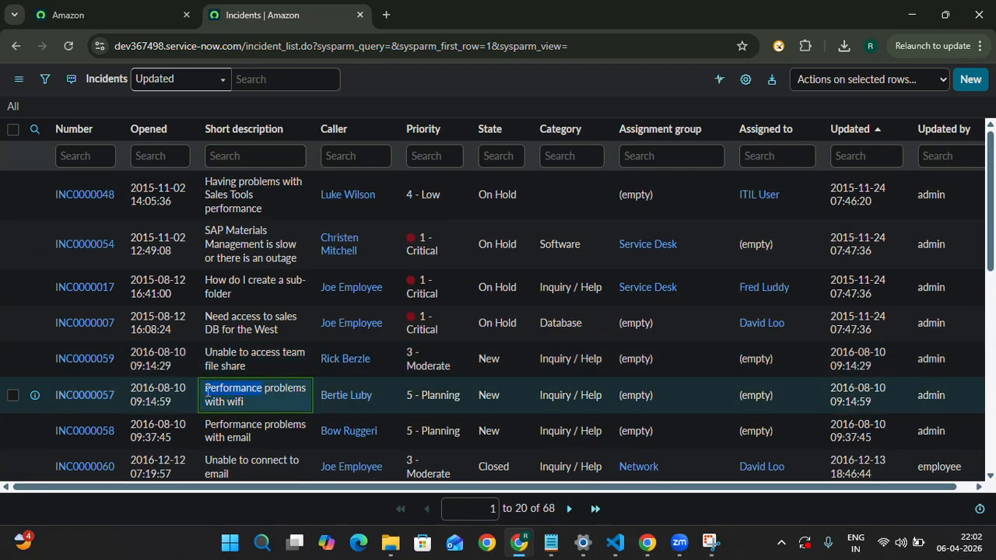
click(250, 154)
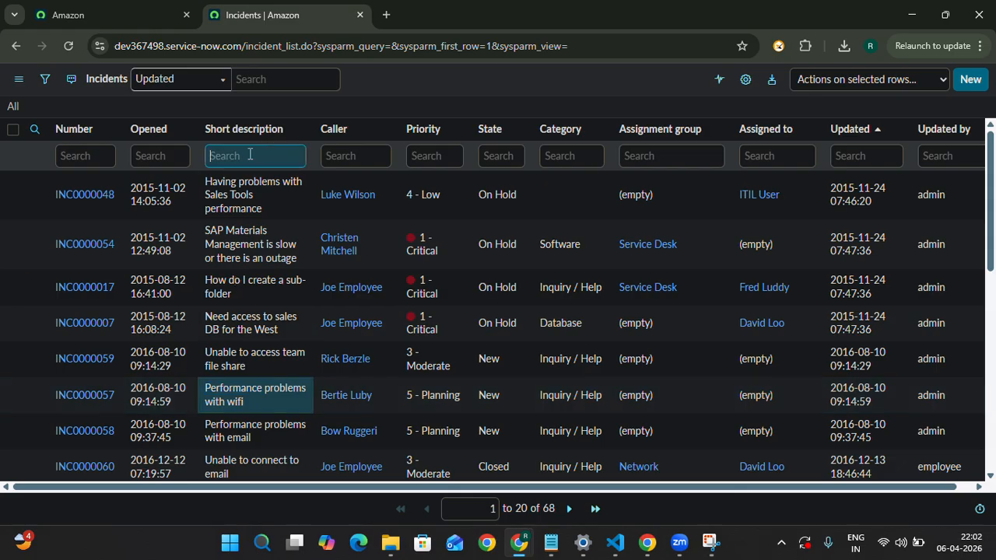
key(ctrl+v)
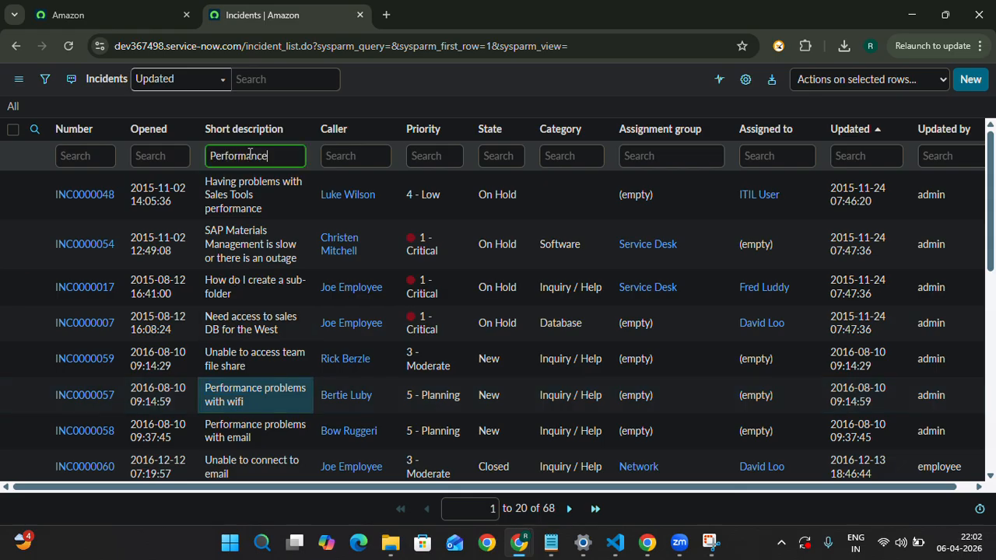
key(Return)
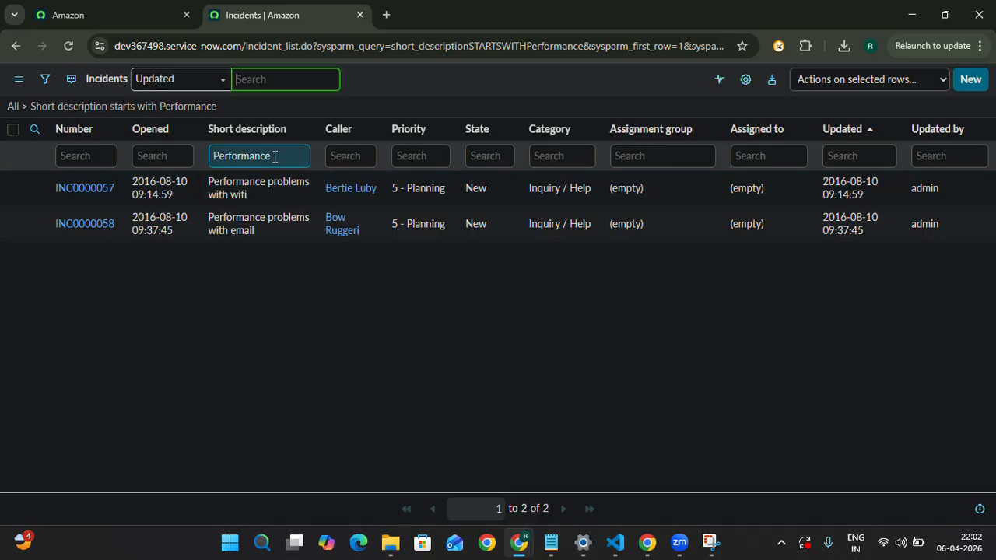
Clear the Performance filter and search the Short description column for "API".
click(12, 109)
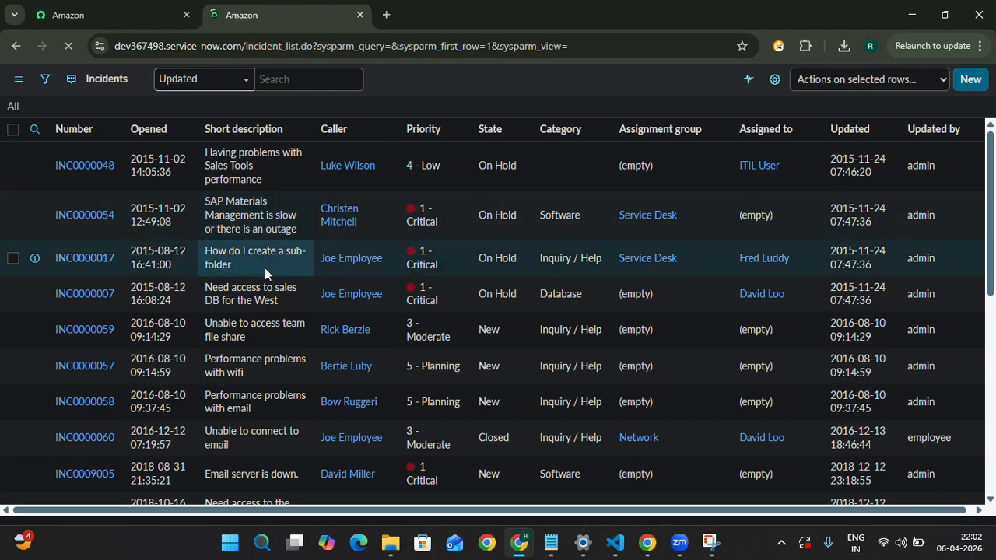
scroll(264, 268, down, 2)
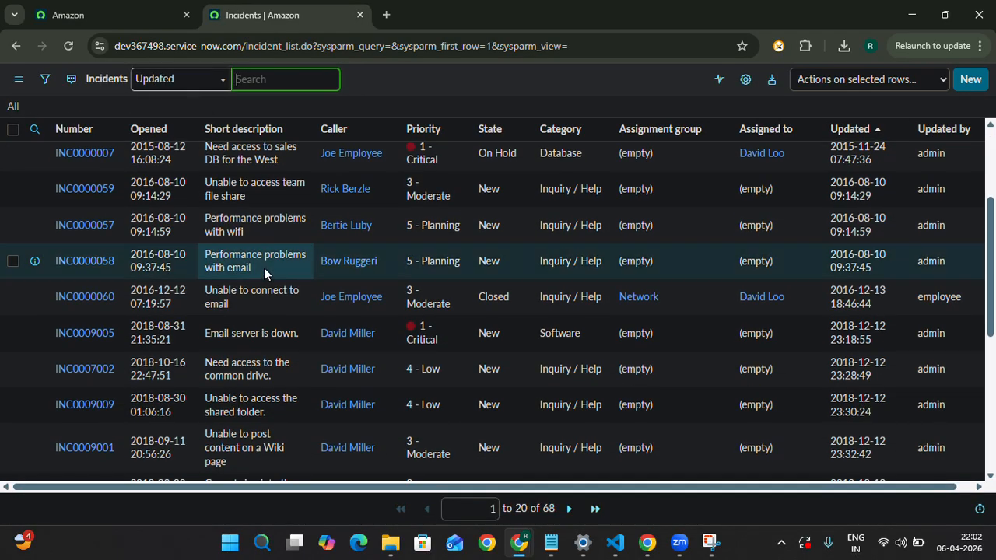
scroll(264, 268, down, 3)
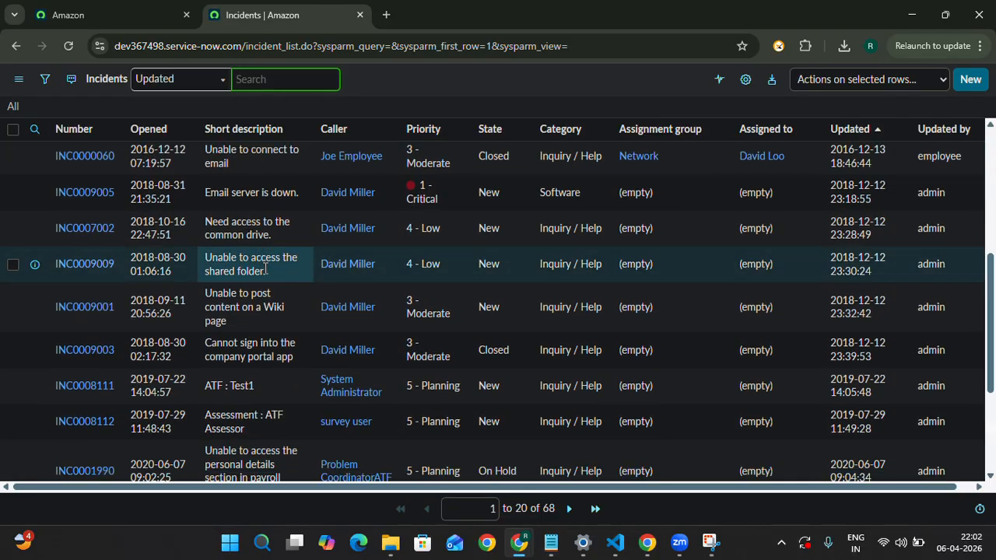
scroll(265, 268, down, 2)
scroll(265, 268, up, 10)
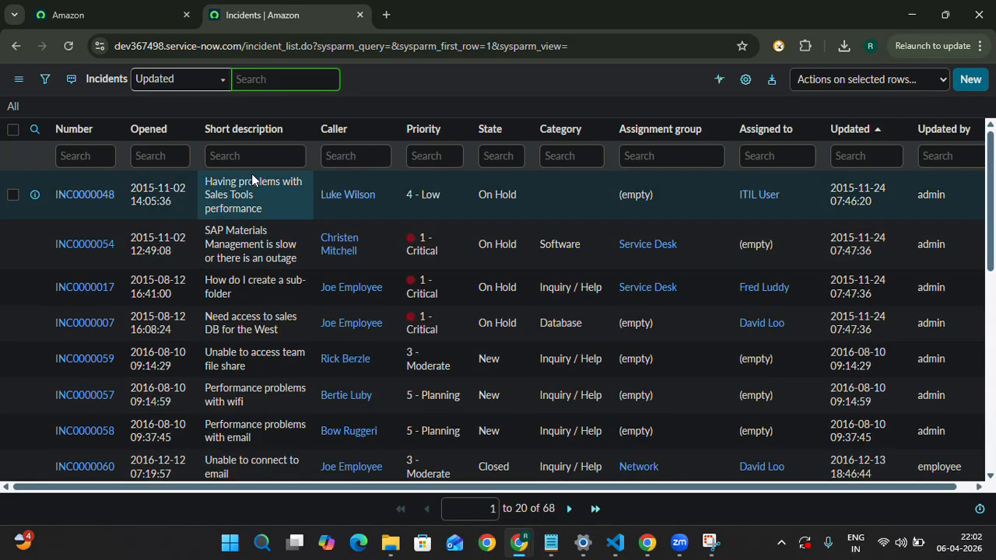
click(238, 156)
text(API)
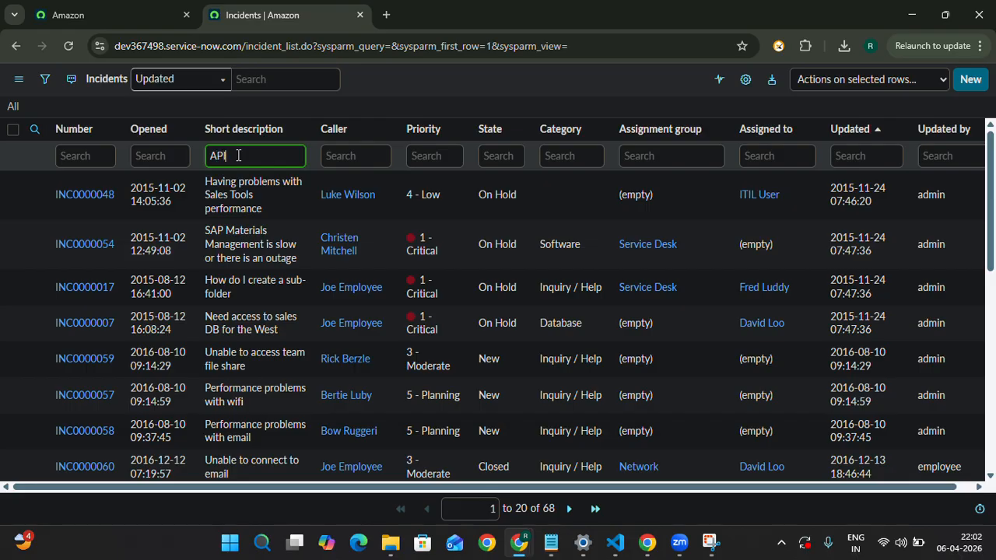
key(Return)
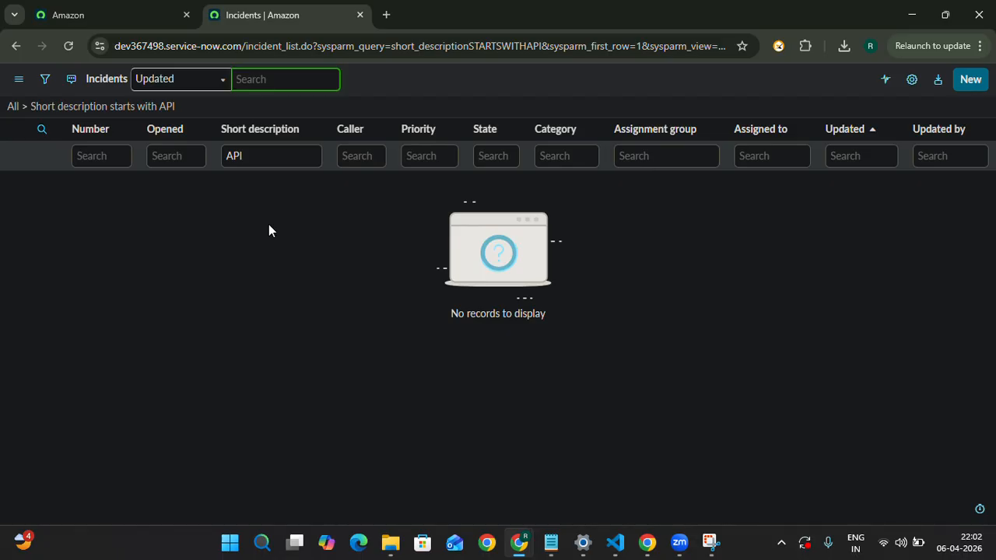
Clear the API filter and search the Short description column for "ATF".
click(13, 109)
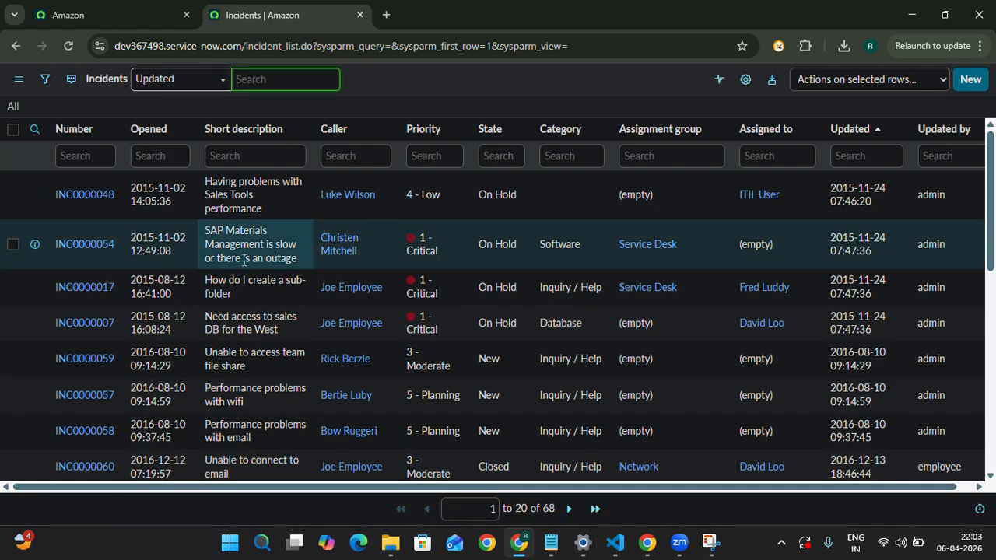
scroll(244, 260, down, 3)
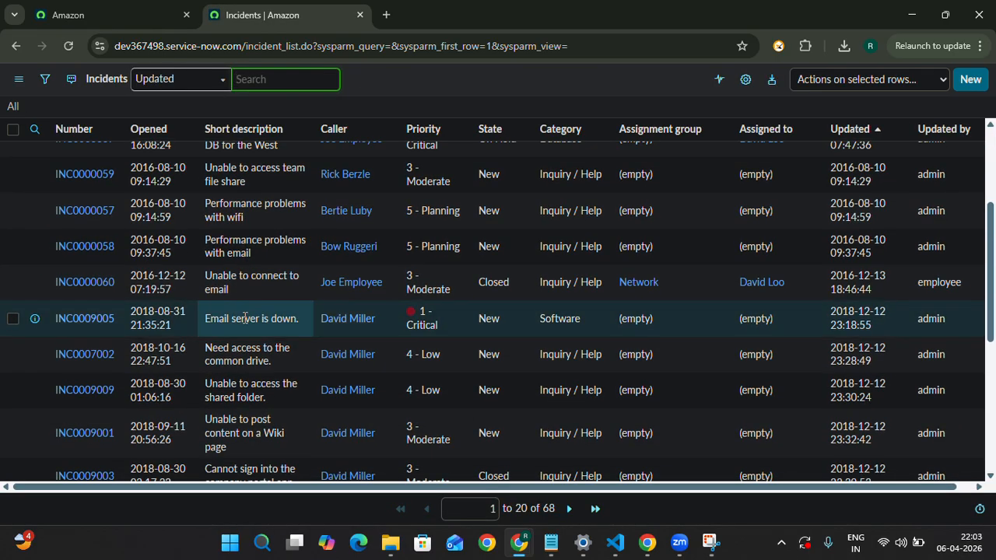
scroll(245, 317, down, 1)
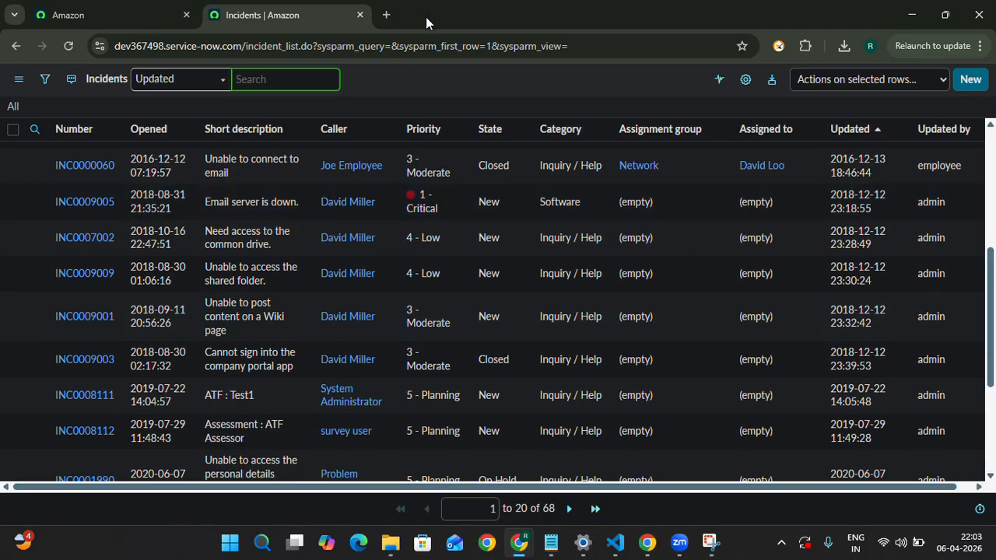
click(417, 27)
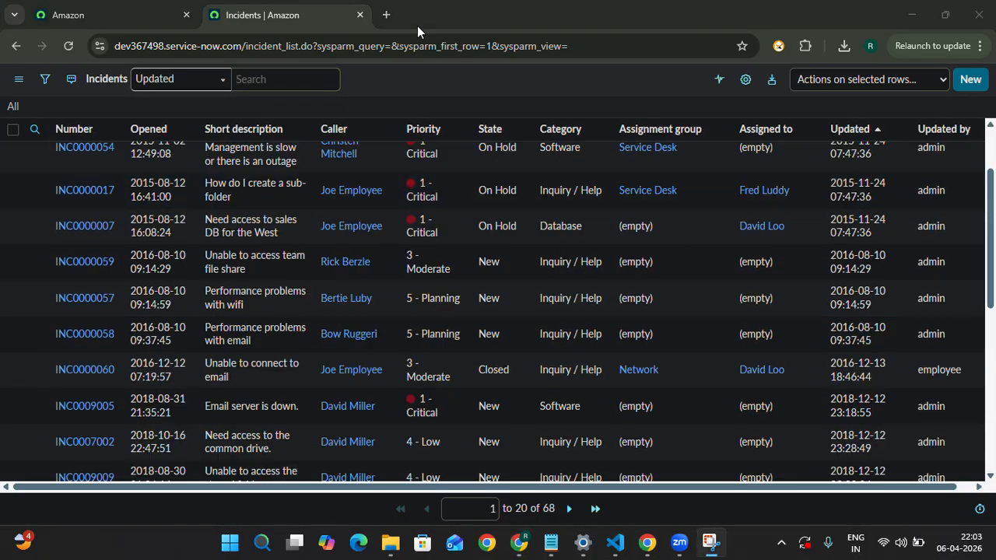
scroll(257, 167, up, 2)
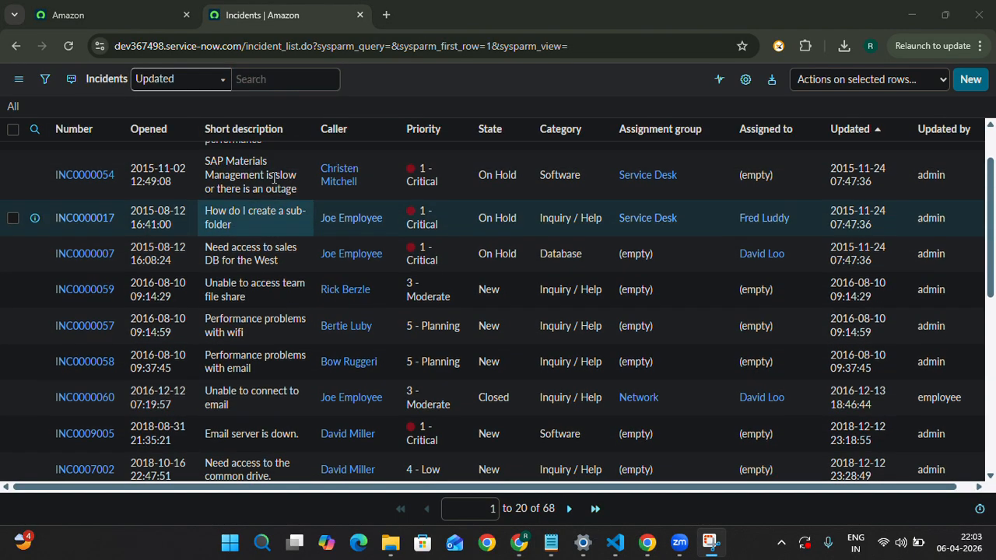
click(256, 162)
text(ATF)
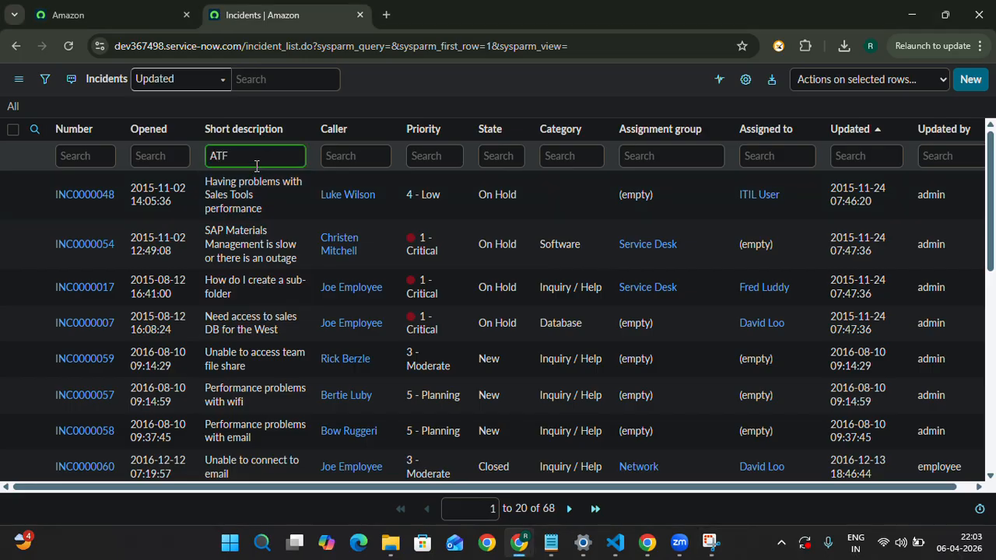
key(Return)
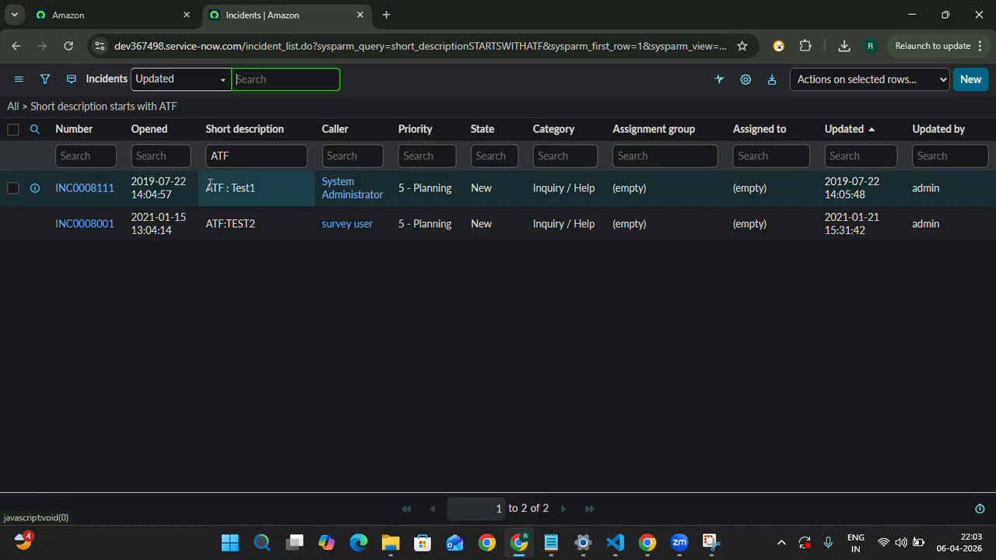
Change the Short description search to "*ATF" to match descriptions that contain ATF.
click(240, 153)
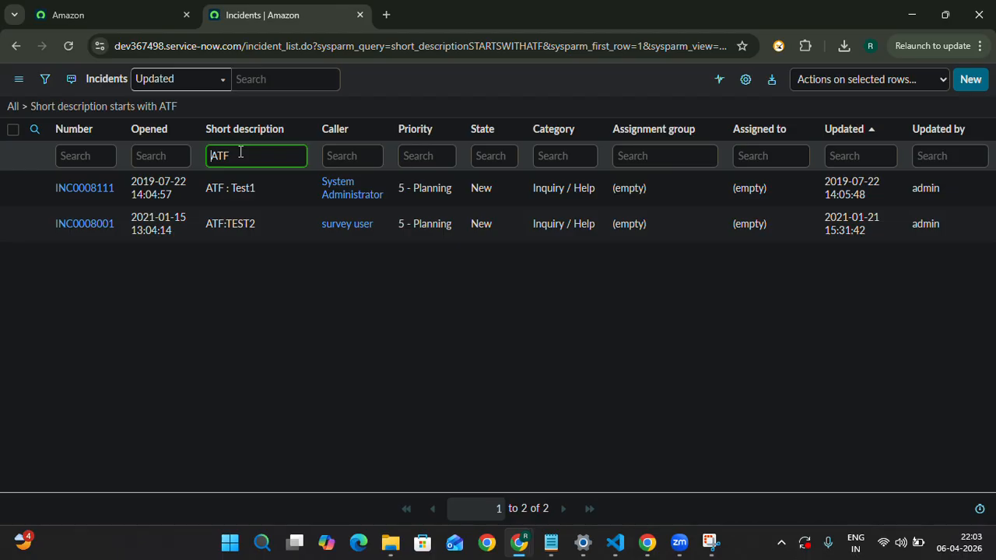
text(*)
key(Return)
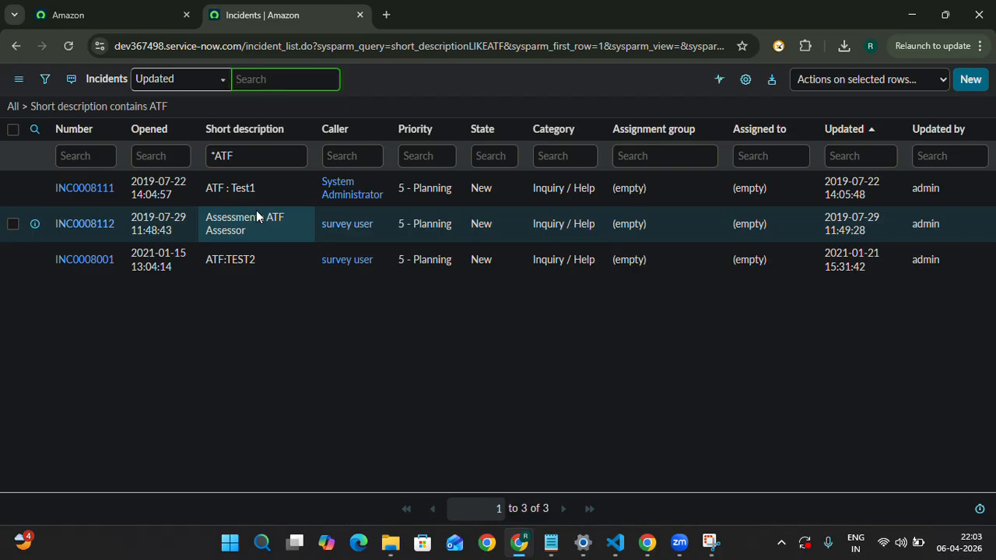
click(240, 153)
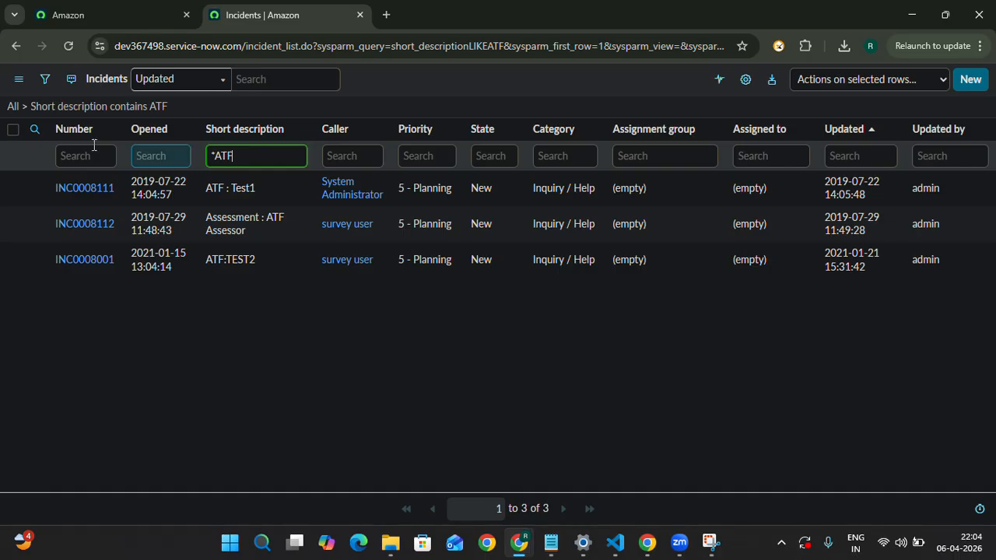
Examine the operators available for the Short description condition in the filter's condition builder.
click(44, 81)
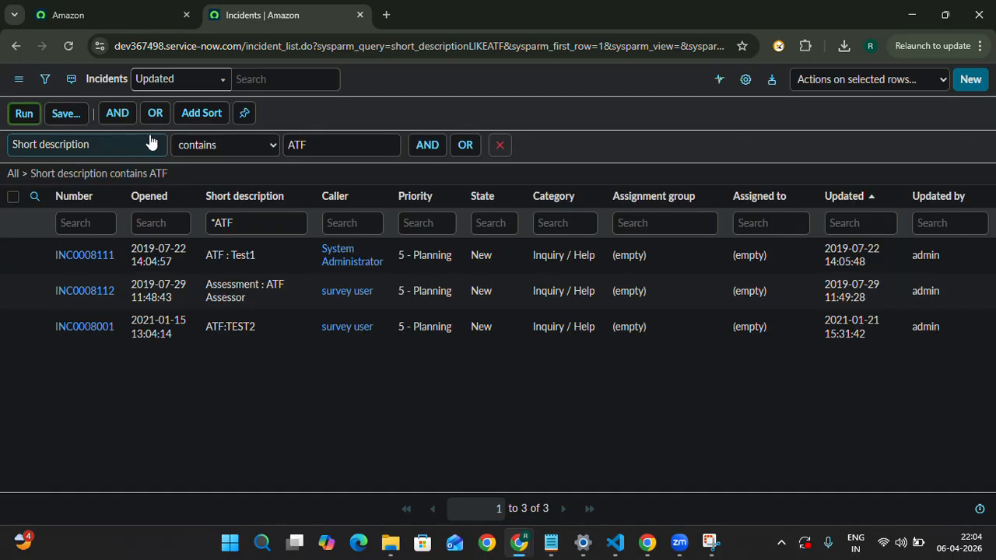
click(233, 149)
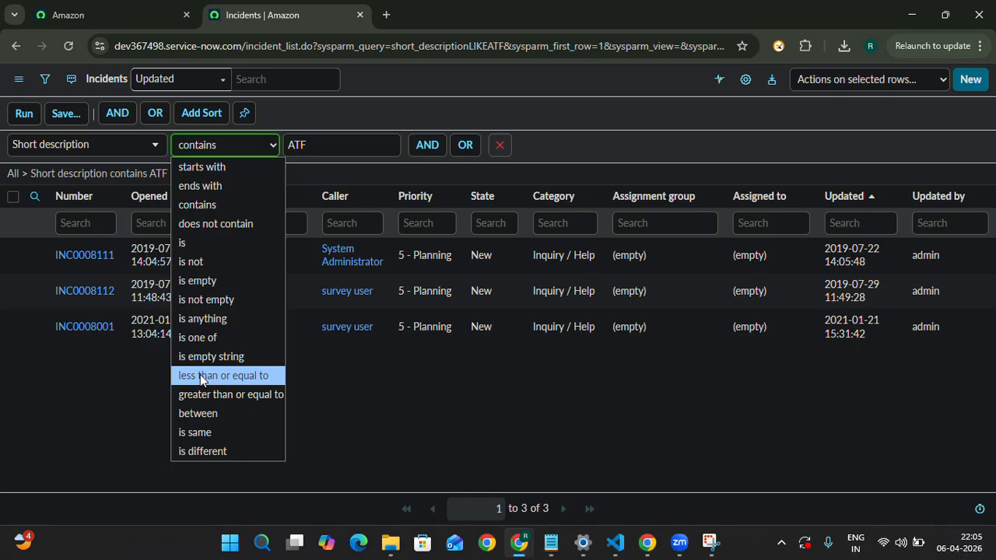
click(335, 360)
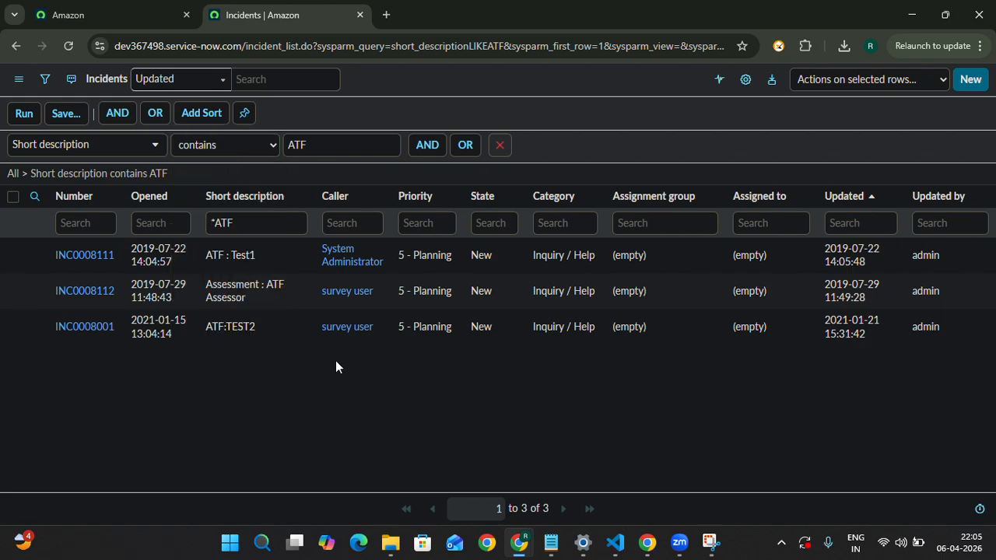
drag(235, 223, 210, 225)
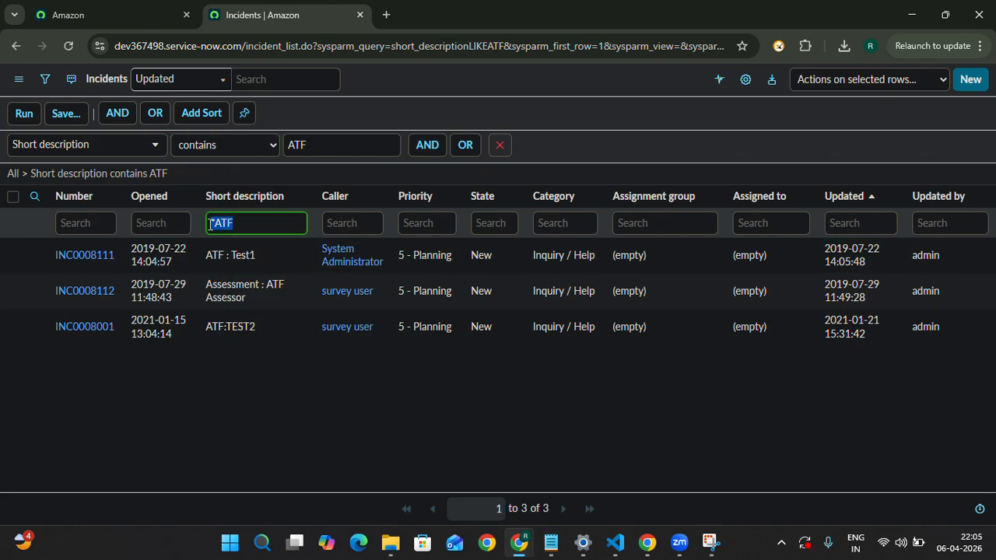
Clear the ATF filter to list all incidents again.
click(500, 149)
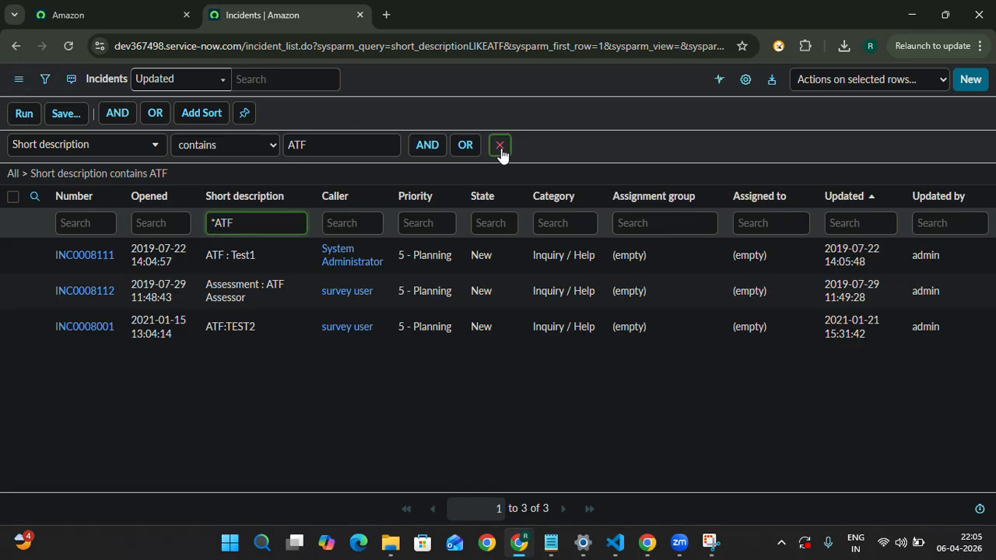
click(46, 81)
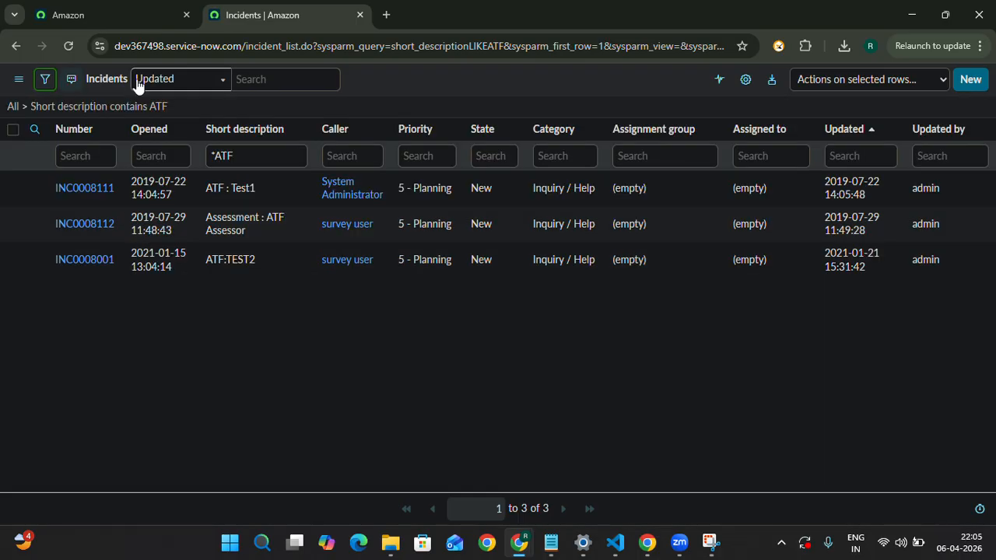
click(23, 108)
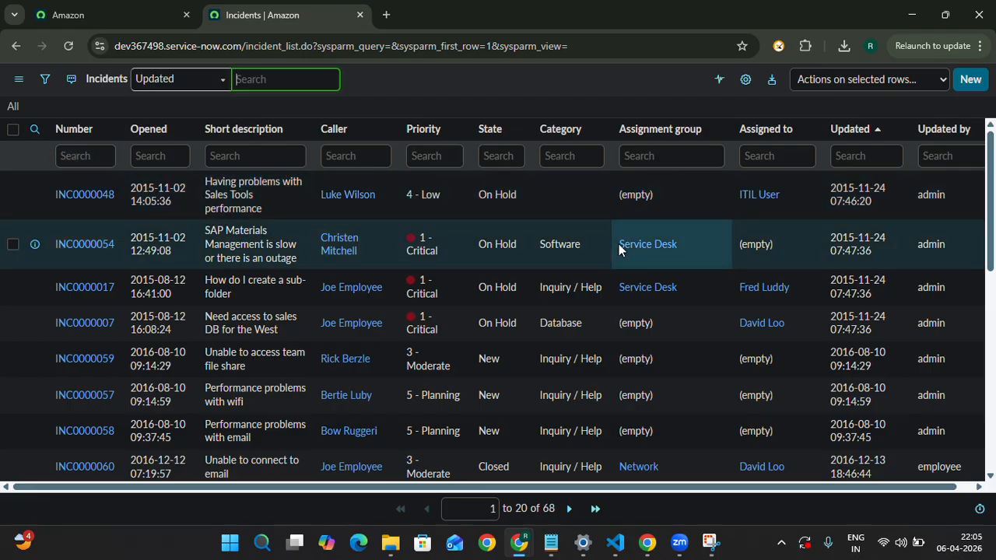
Sort the incidents by the Updated column from z to a through its column options.
scroll(630, 219, right, 1)
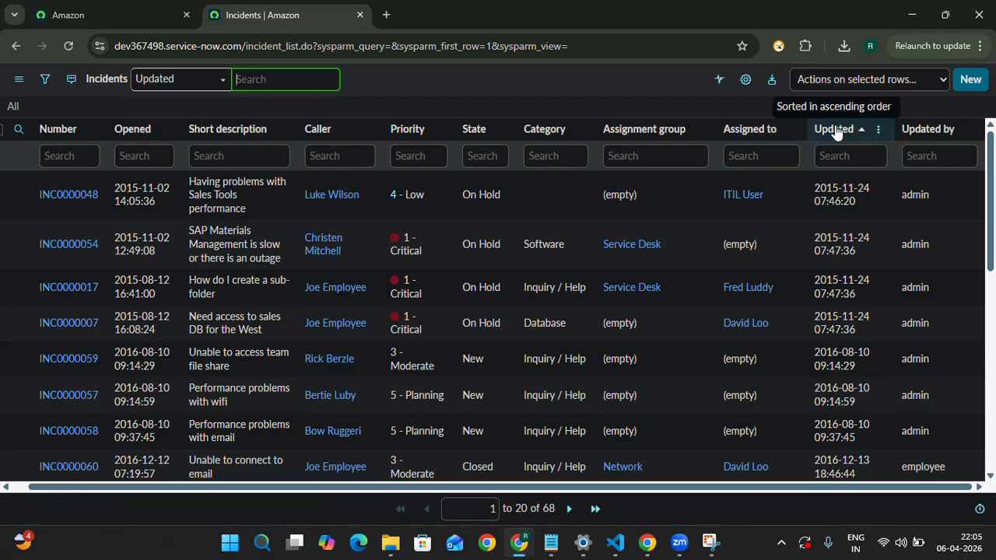
click(878, 130)
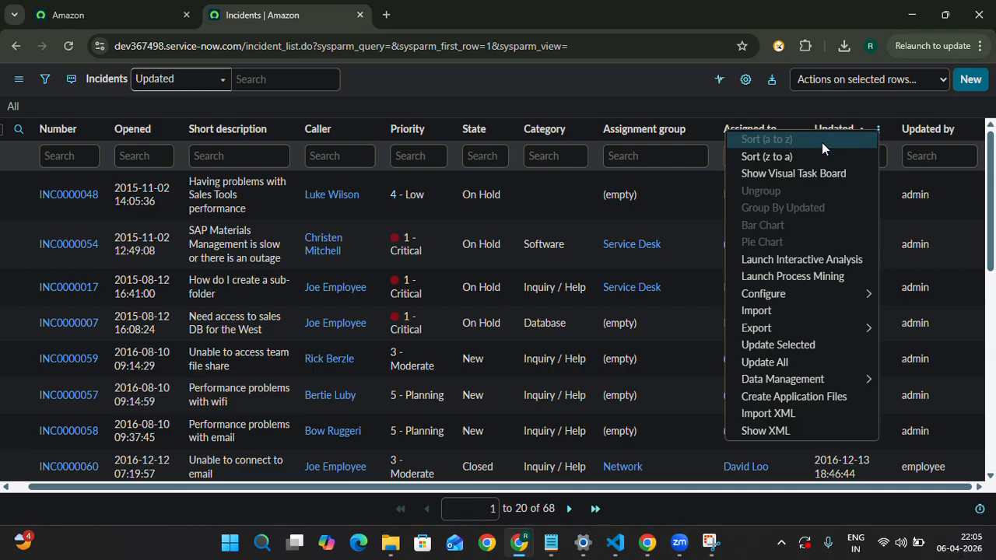
click(778, 157)
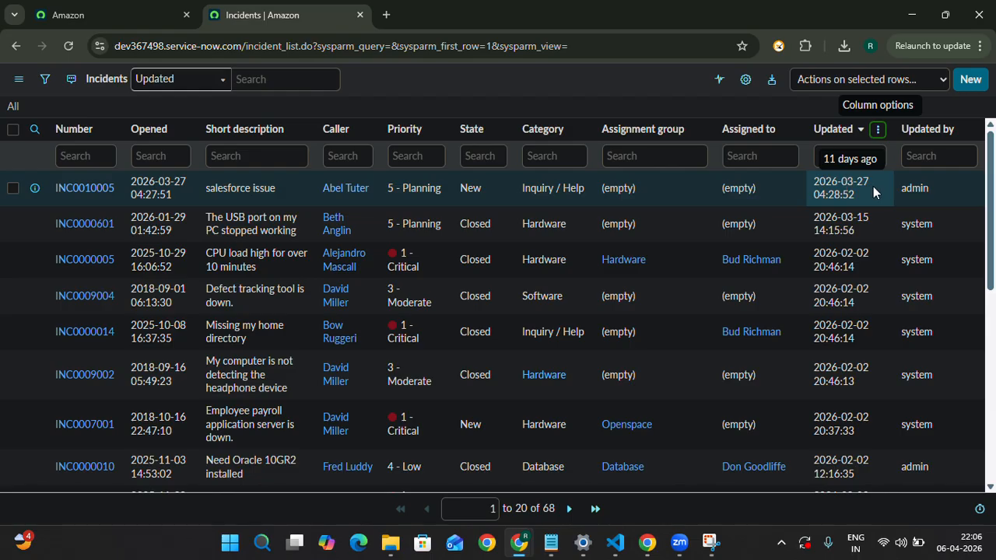
Sort the Updated column from a to z through its column options and review the options again.
click(876, 131)
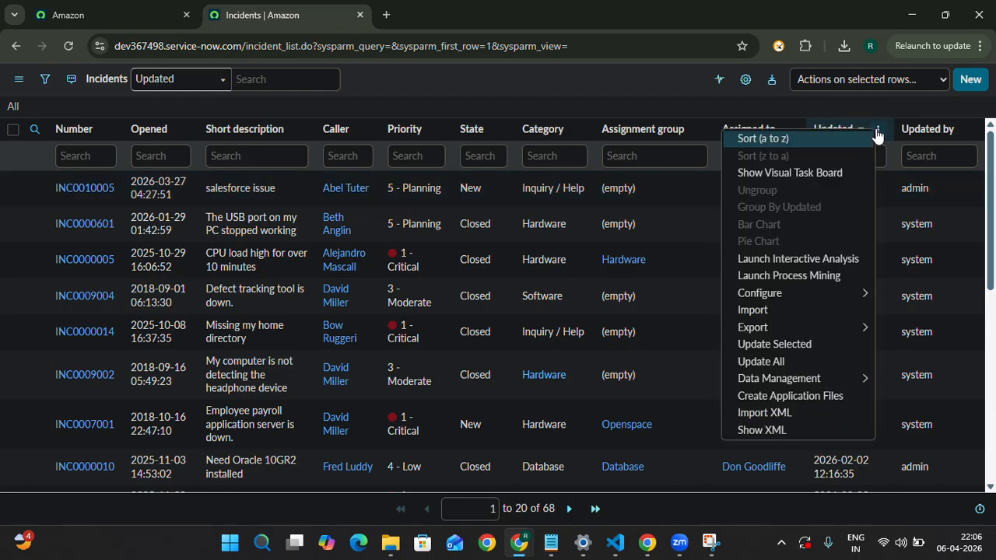
click(797, 138)
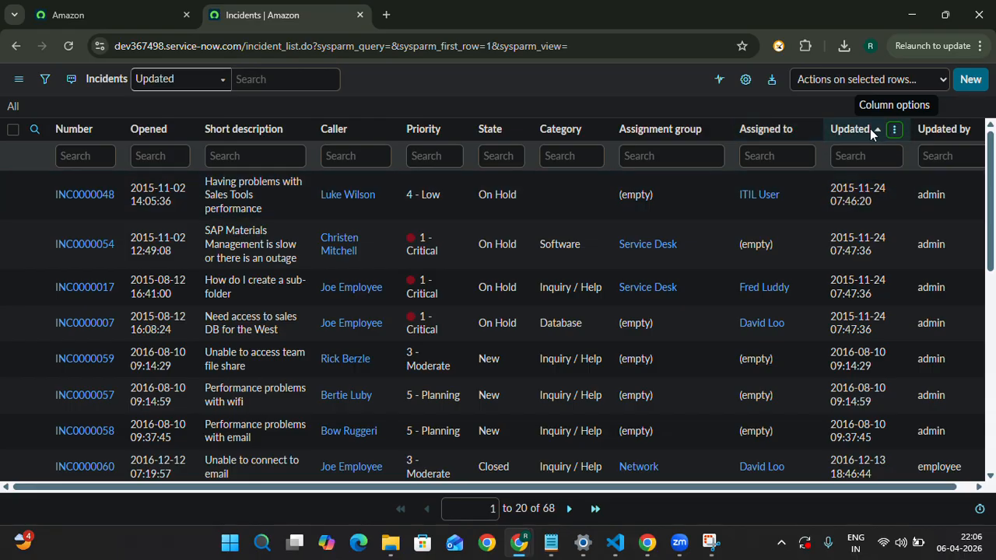
click(894, 129)
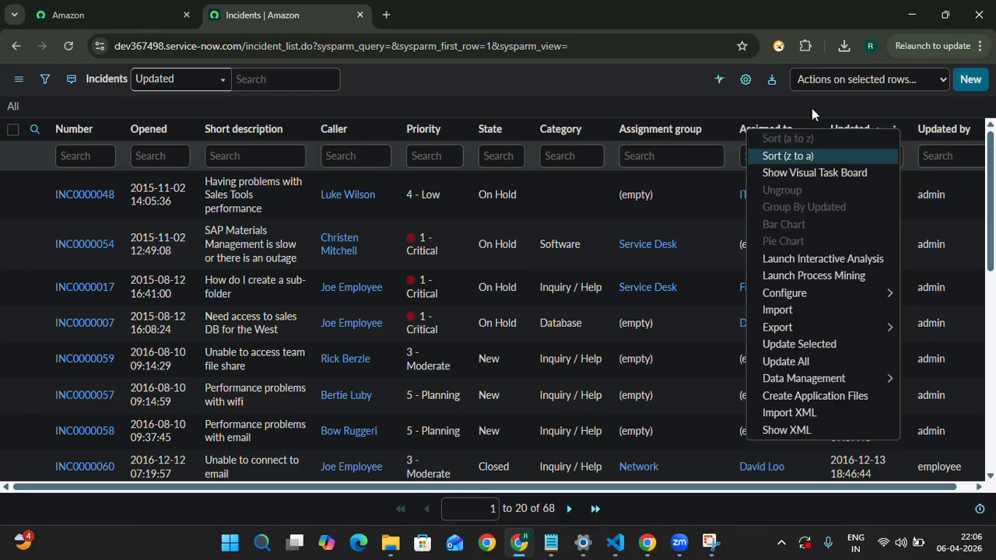
key(Escape)
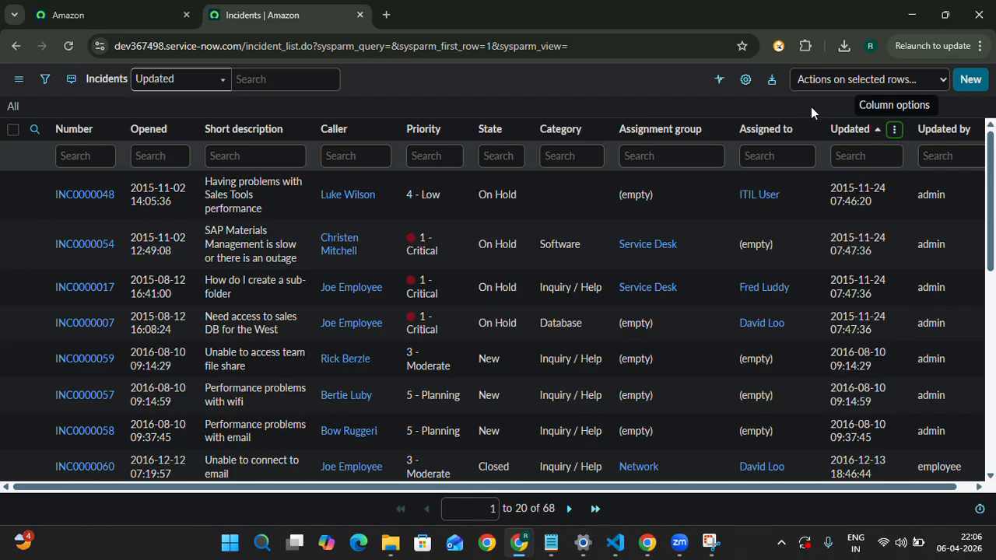
Toggle the Updated column's sort order twice between descending and ascending directly from its heading.
click(848, 132)
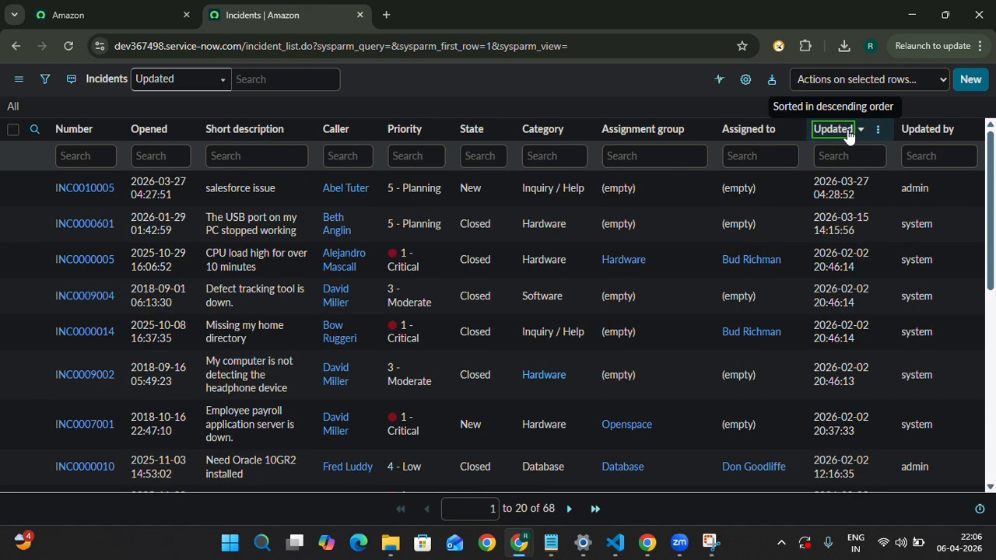
click(848, 132)
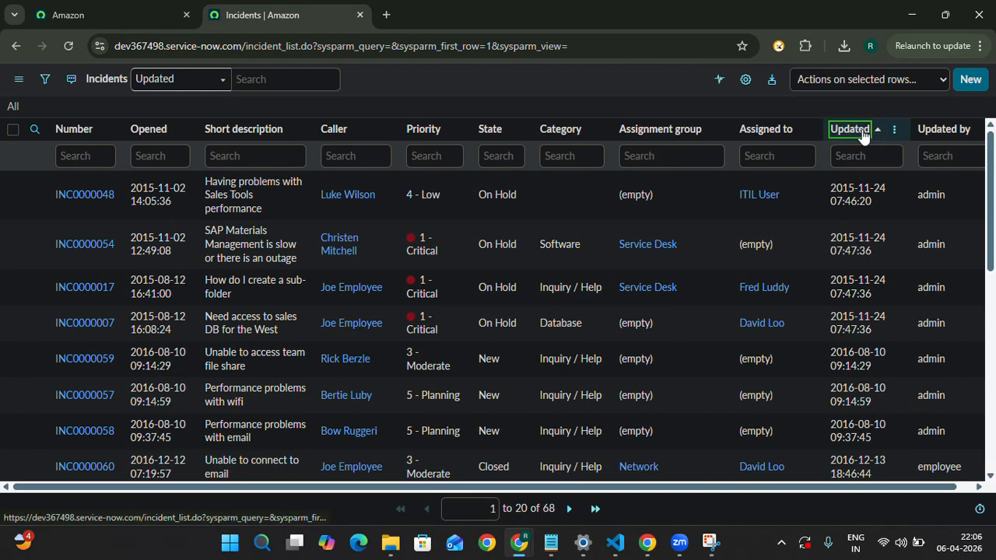
click(858, 135)
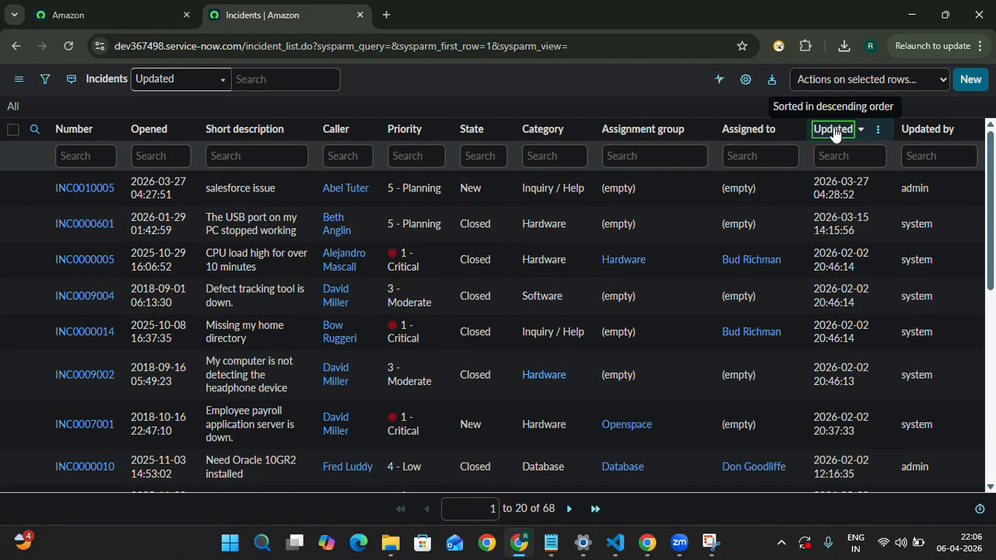
click(835, 134)
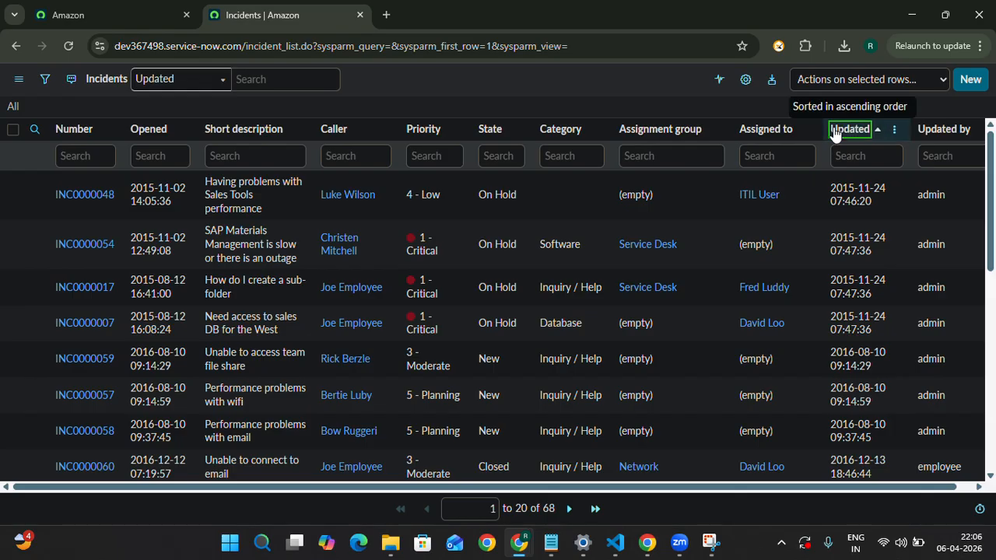
Sort all incidents by Assignment group in ascending order, switch to descending order, and reload the unfiltered list.
click(659, 130)
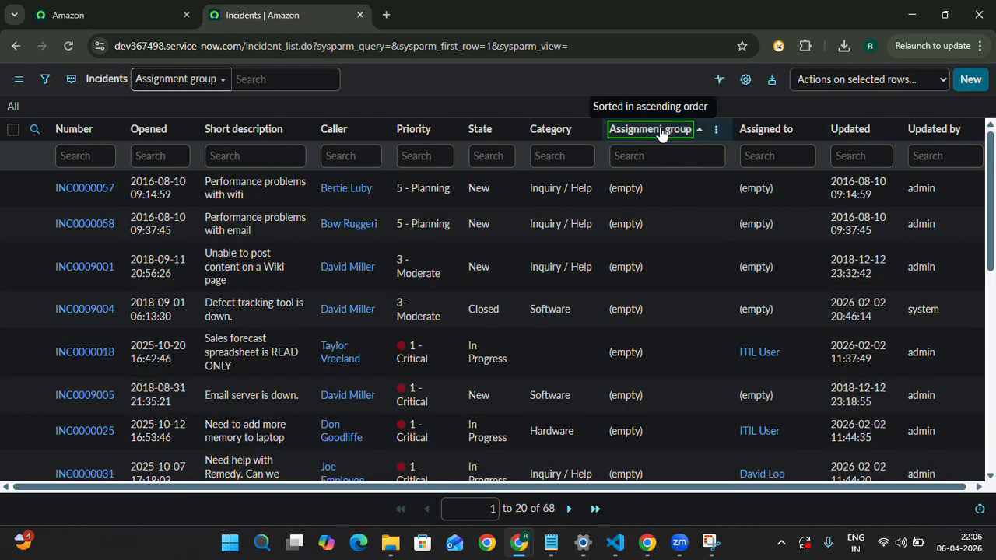
click(660, 130)
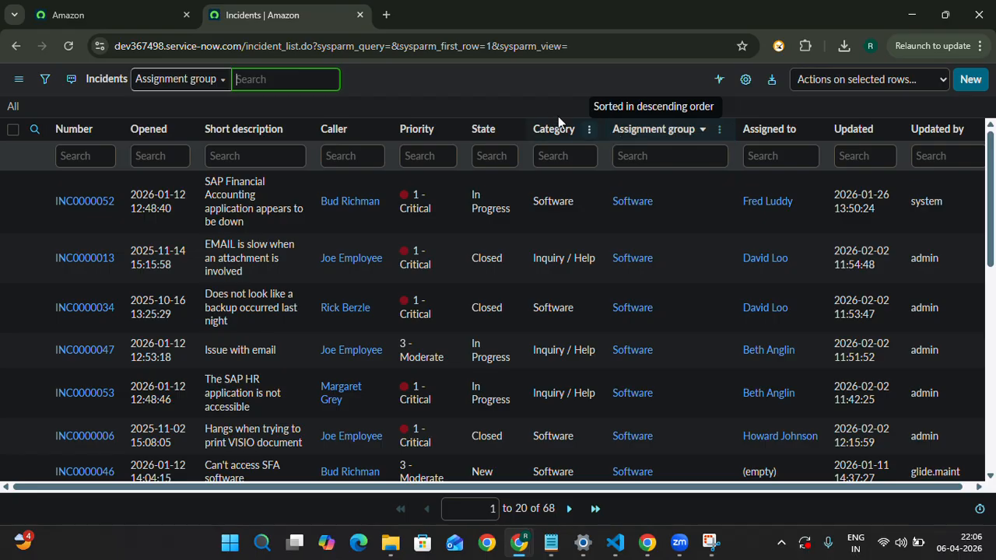
click(490, 94)
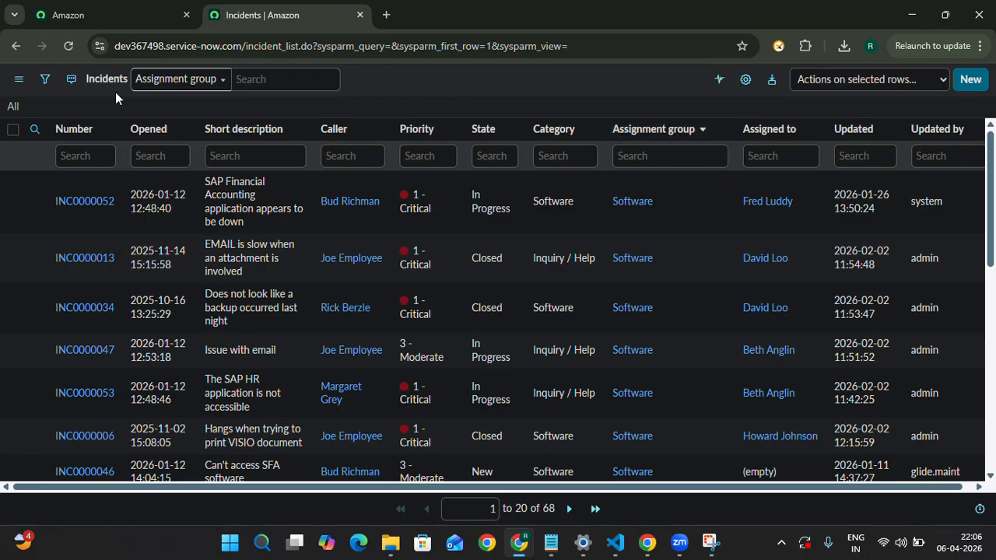
click(16, 108)
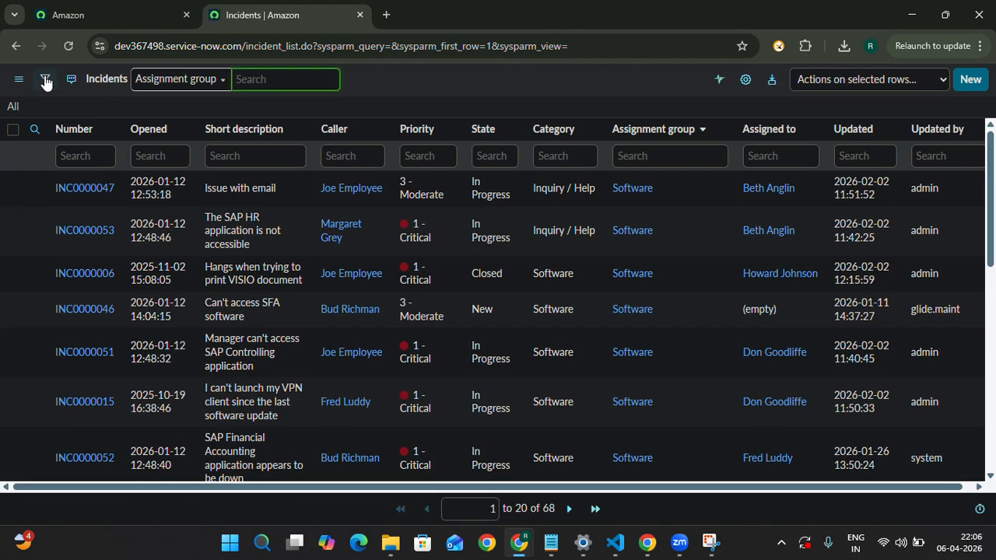
Add the filter condition Assignment group is Software, copying the group name from an incident in the list.
click(44, 79)
click(55, 145)
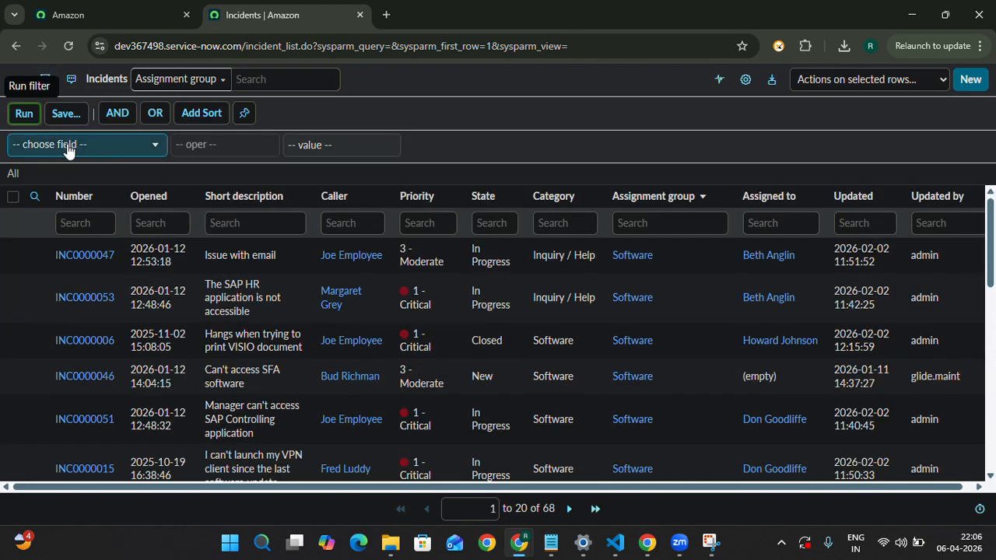
scroll(51, 255, down, 3)
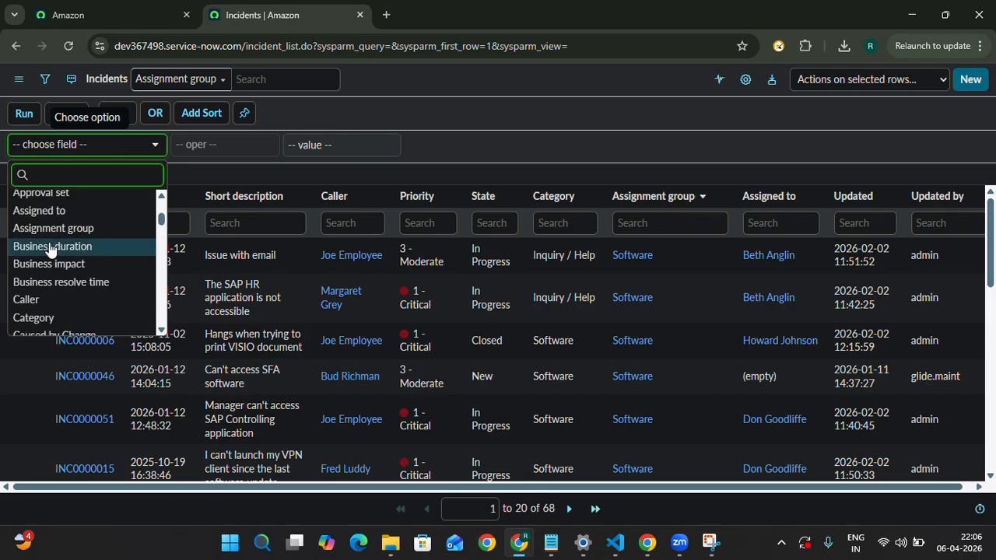
click(49, 226)
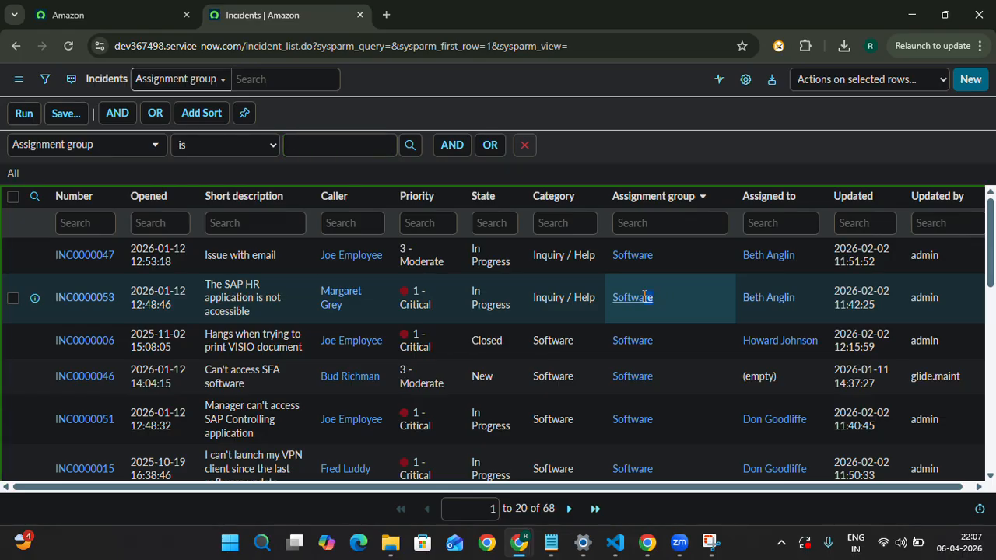
drag(653, 298, 612, 302)
key(ctrl+c)
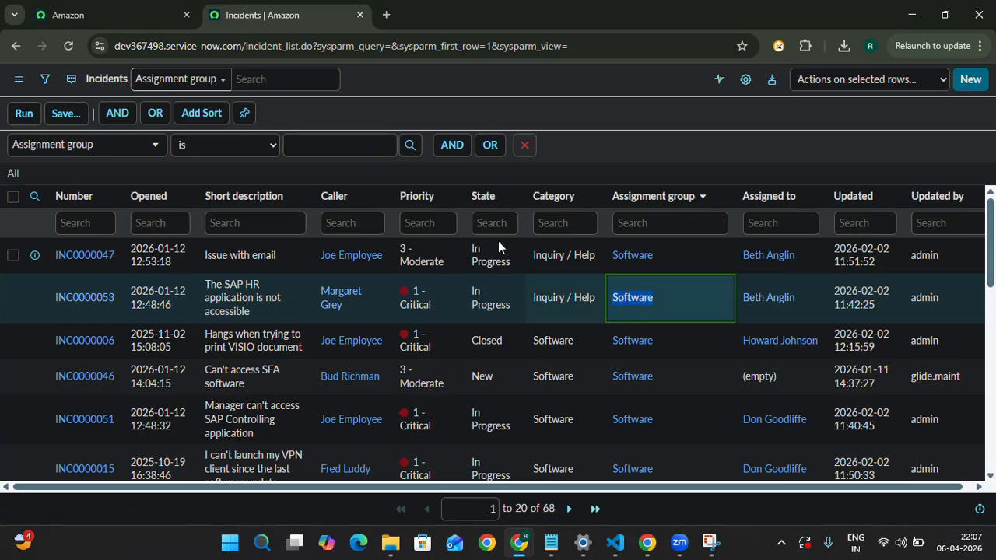
click(315, 142)
key(ctrl+v)
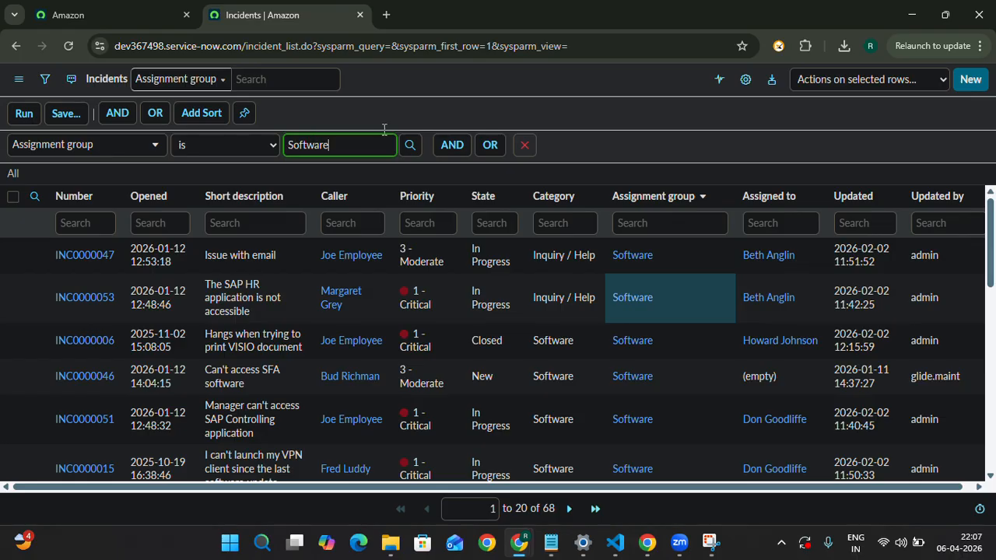
Add a second AND condition to the filter: Priority is 1 - Critical.
click(453, 146)
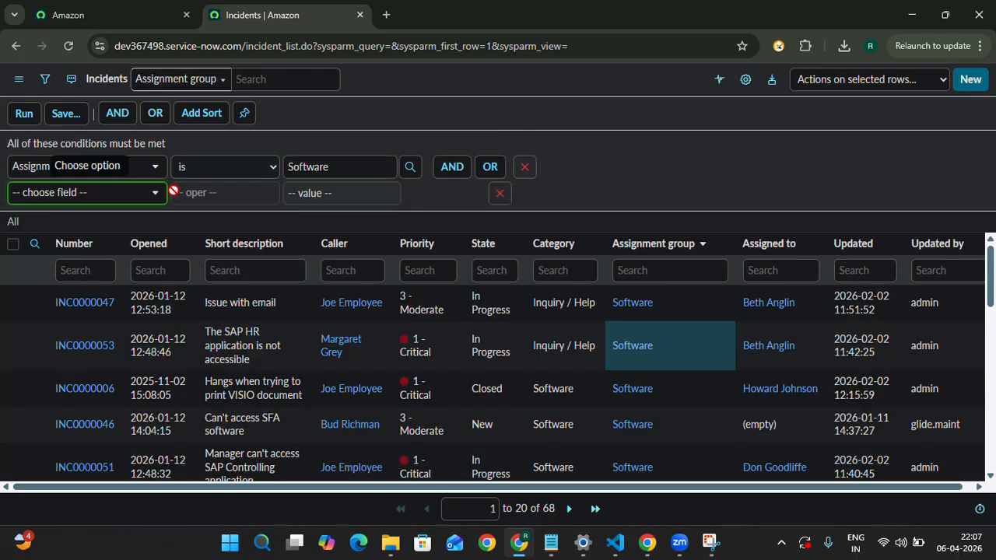
click(144, 193)
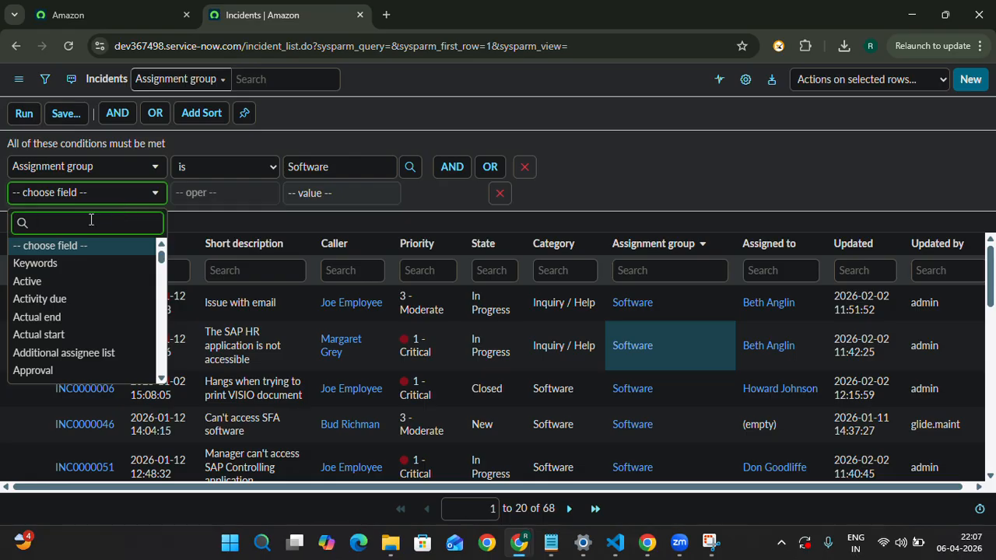
text(PR)
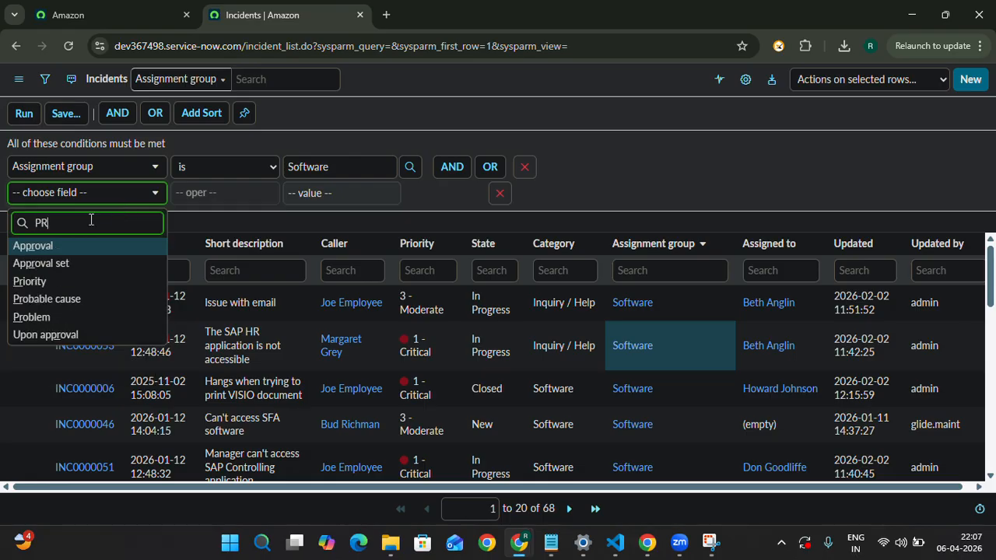
click(61, 281)
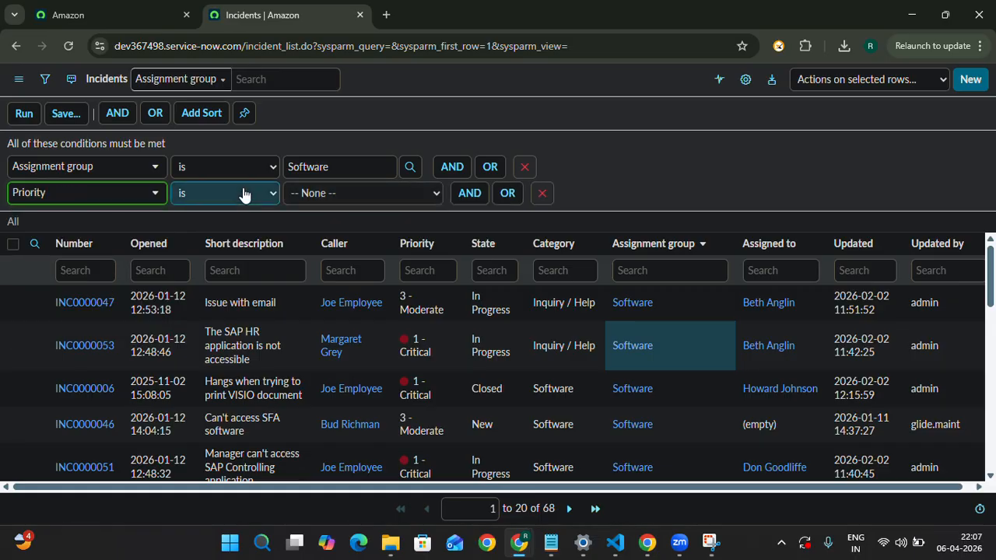
click(378, 195)
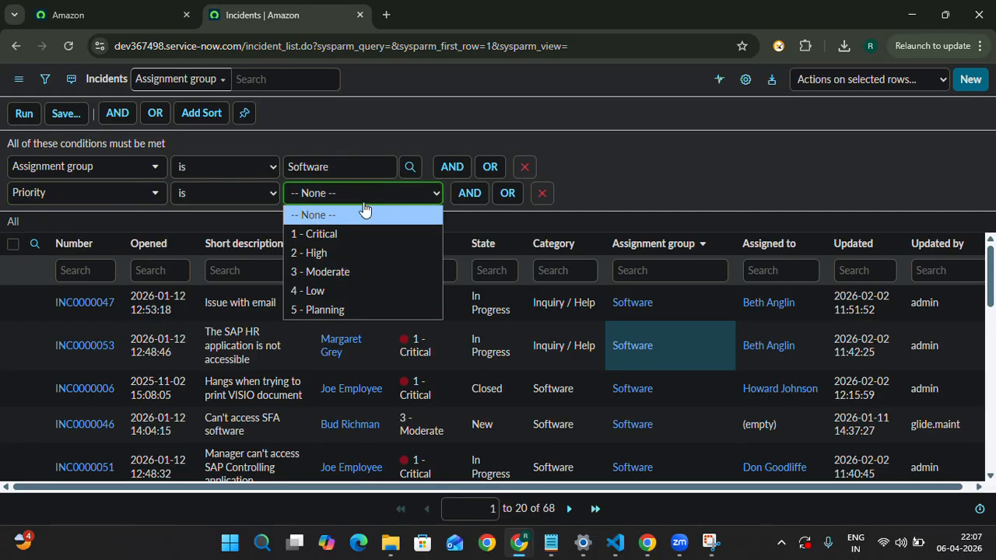
click(336, 235)
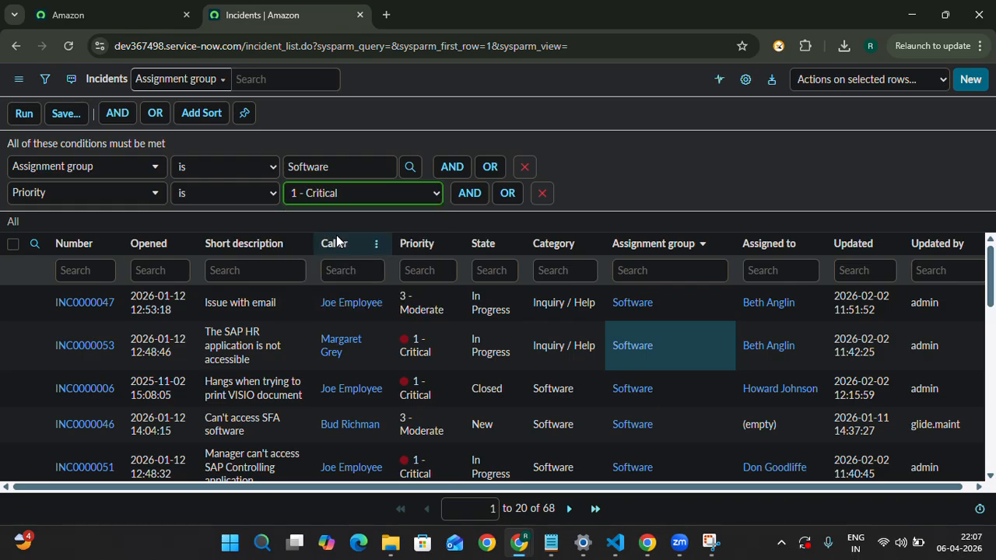
Save the two-condition filter as class3, visible to Everyone.
click(55, 116)
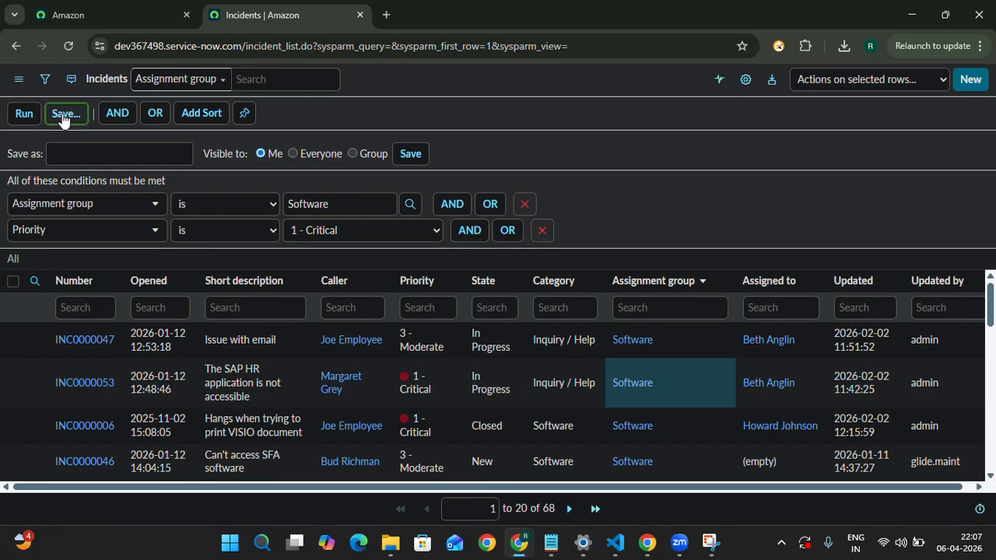
click(116, 153)
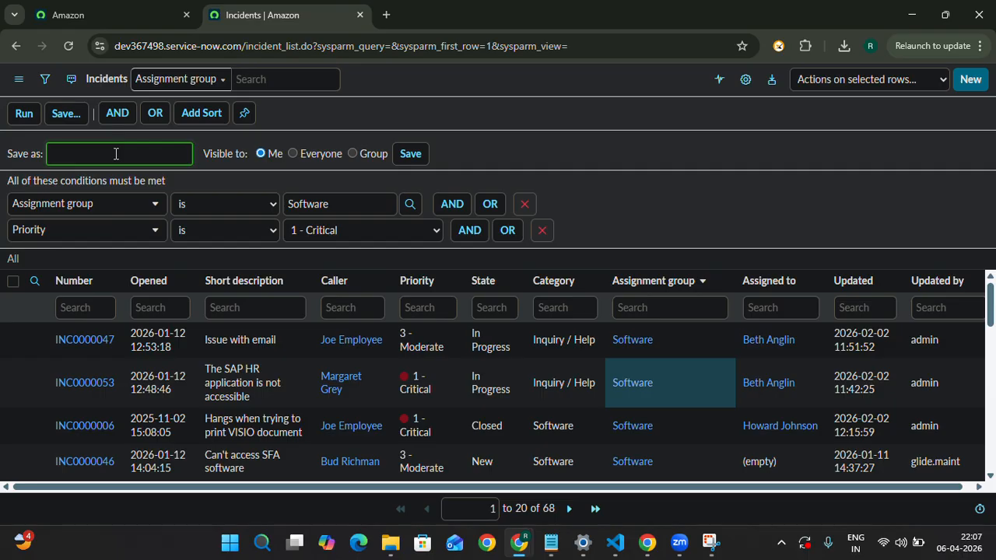
key(alt+Tab)
key(alt+Tab)
key(alt+Tab)
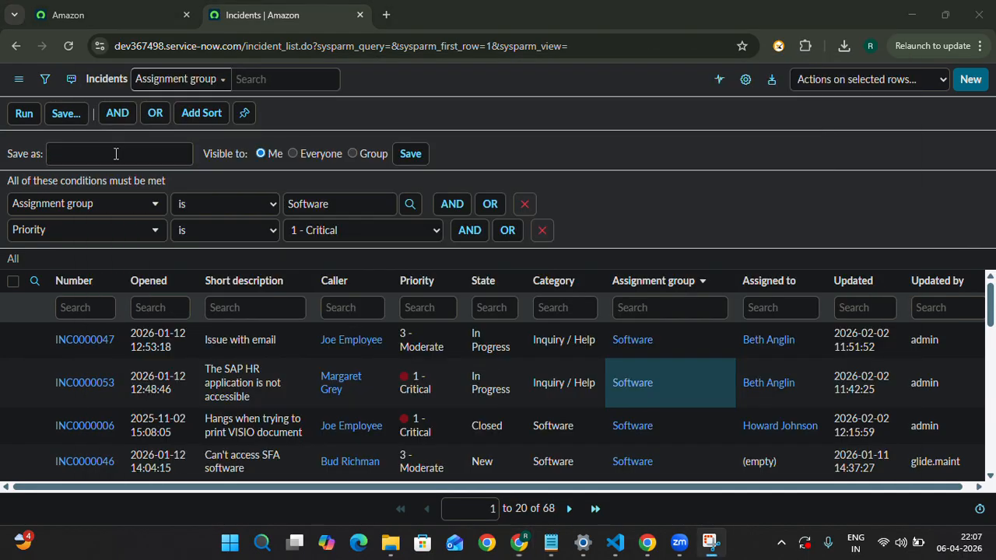
click(553, 544)
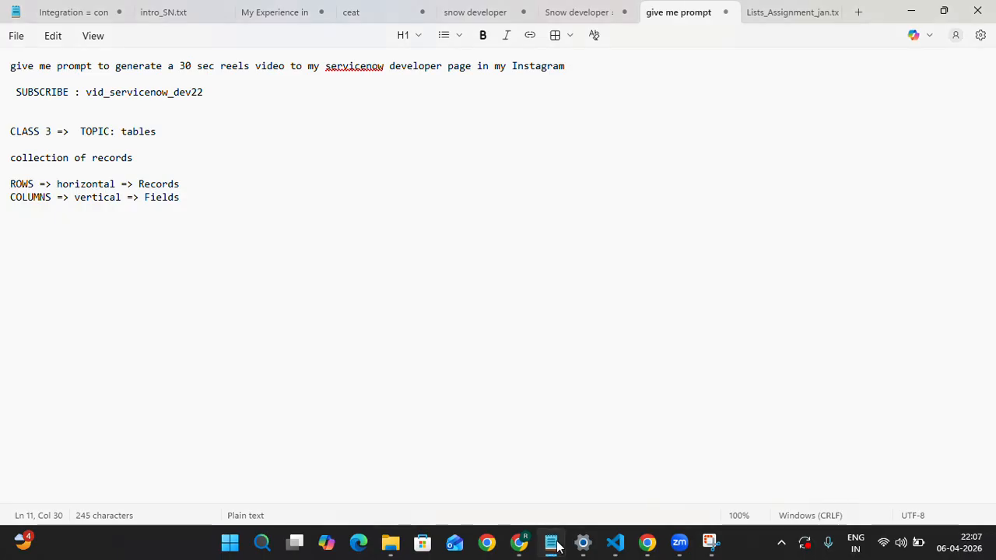
click(557, 547)
text(class)
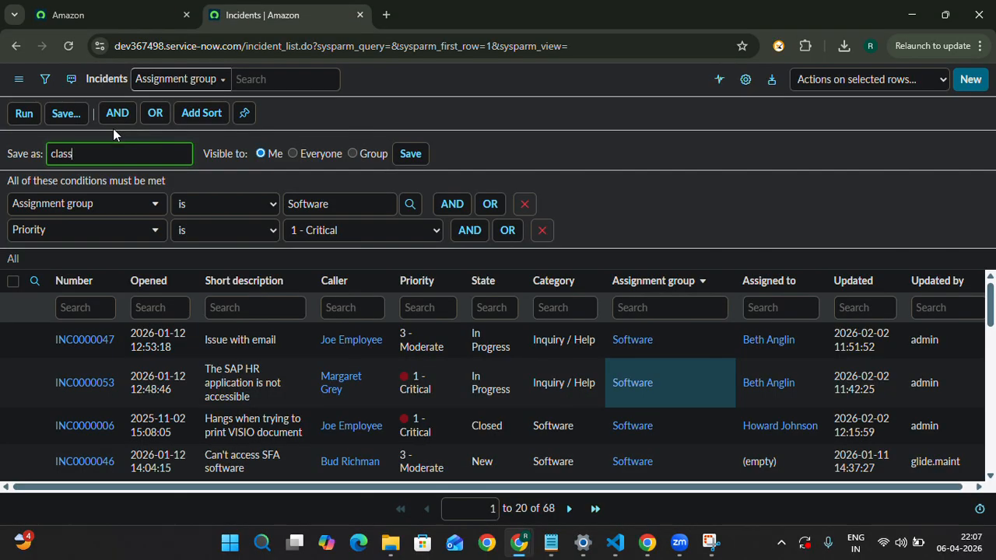
text(3)
click(294, 154)
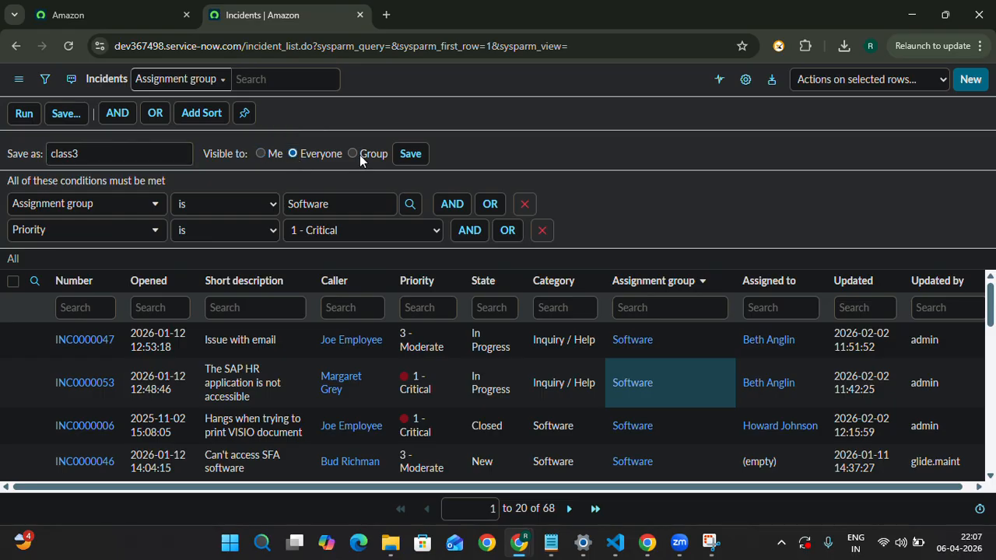
click(409, 154)
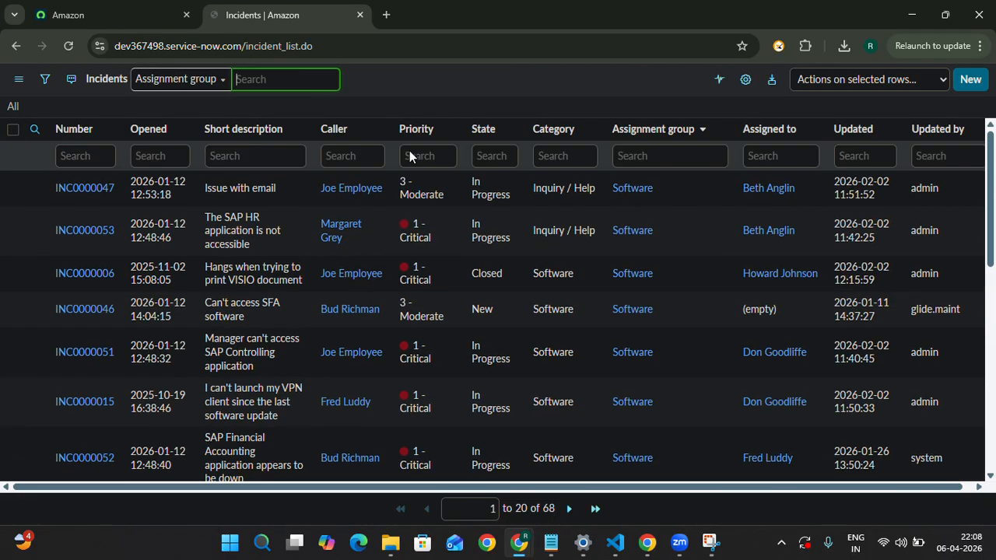
Apply the saved class3 filter to the incident list.
click(12, 83)
mouse_move(38, 103)
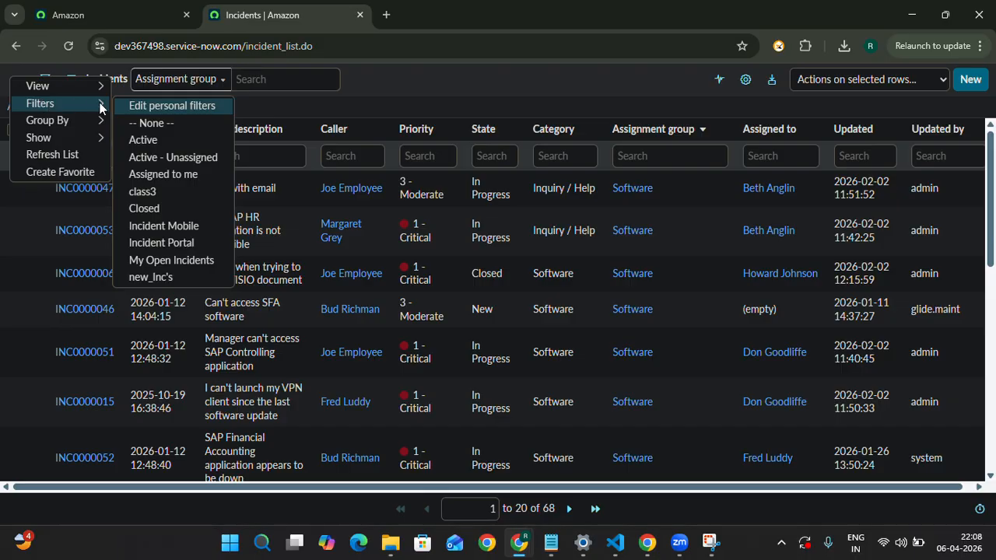
click(150, 195)
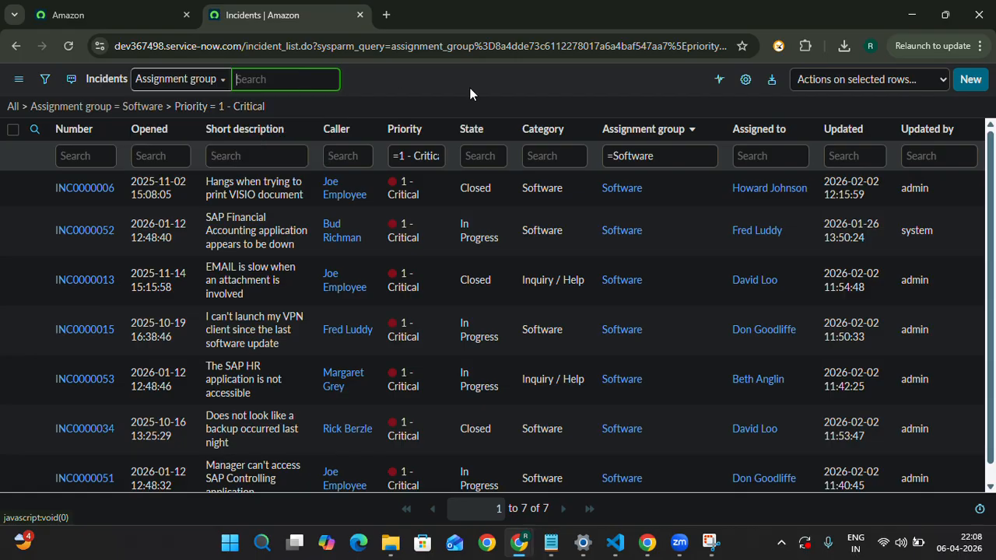
click(19, 78)
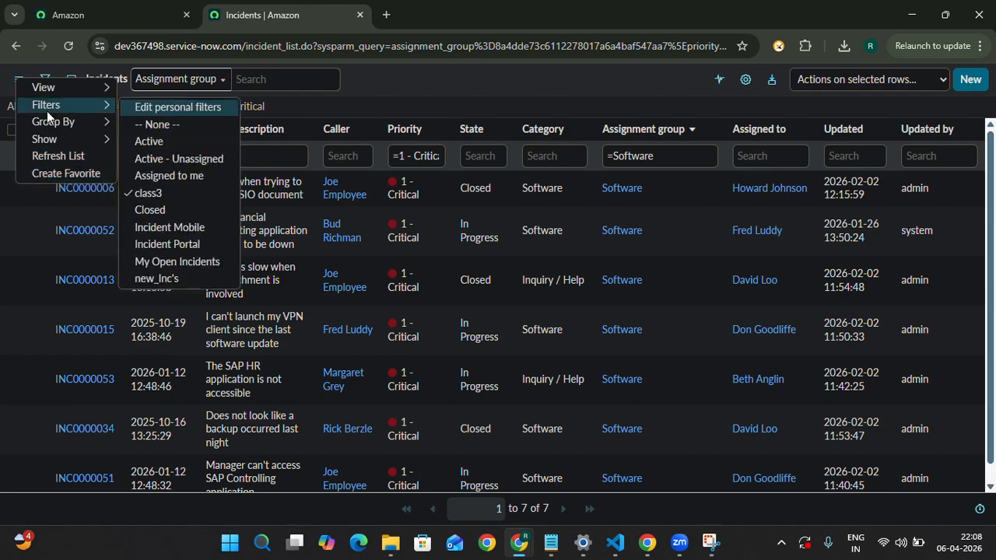
mouse_move(45, 138)
click(383, 90)
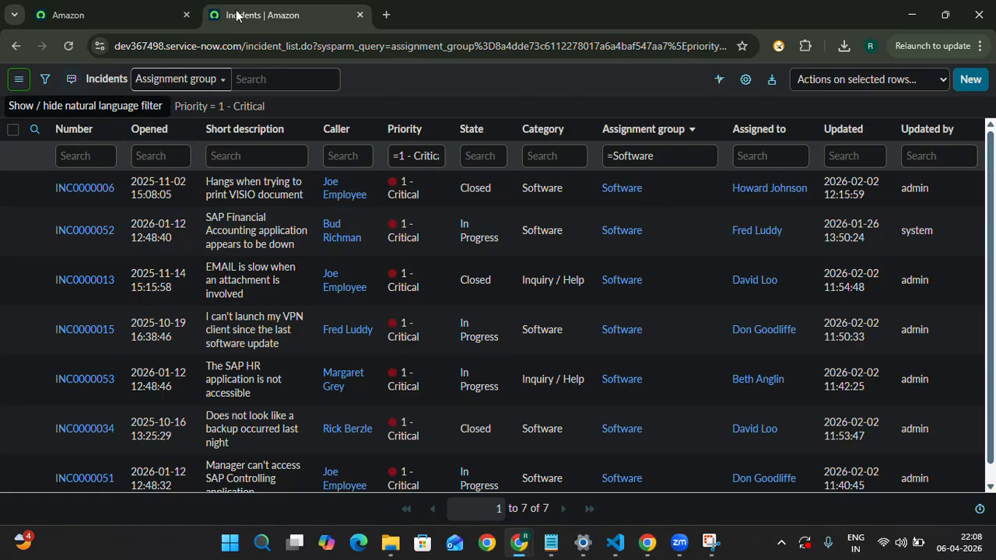
click(417, 24)
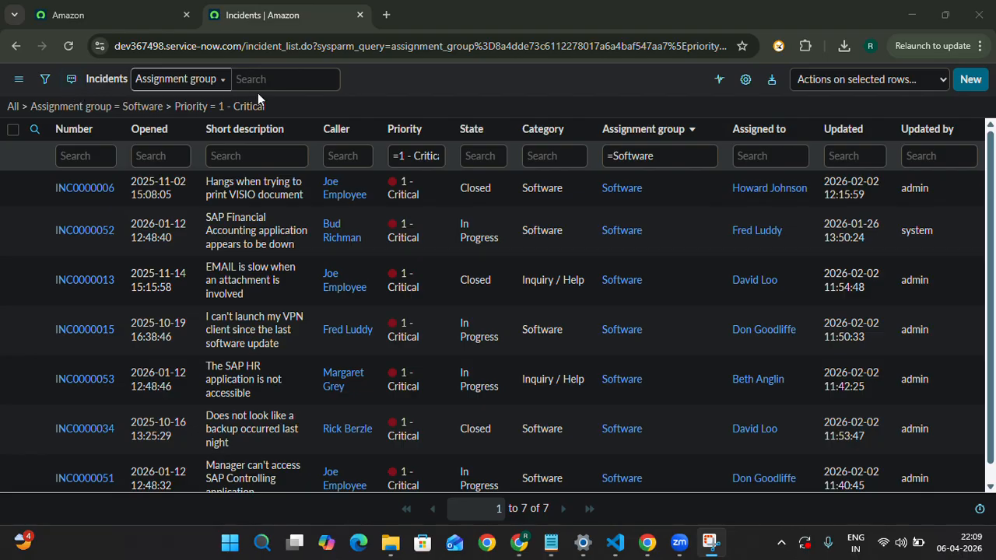
click(99, 14)
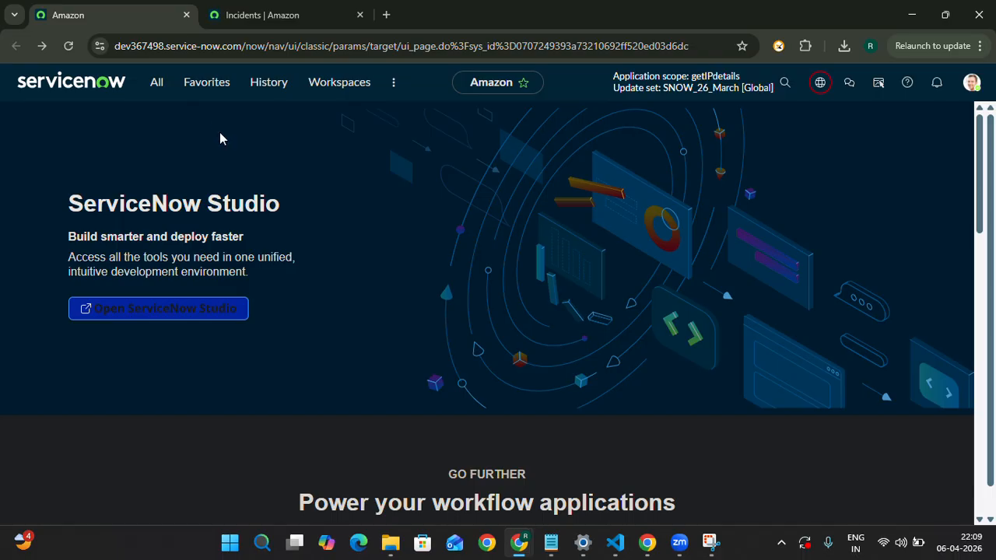
click(286, 15)
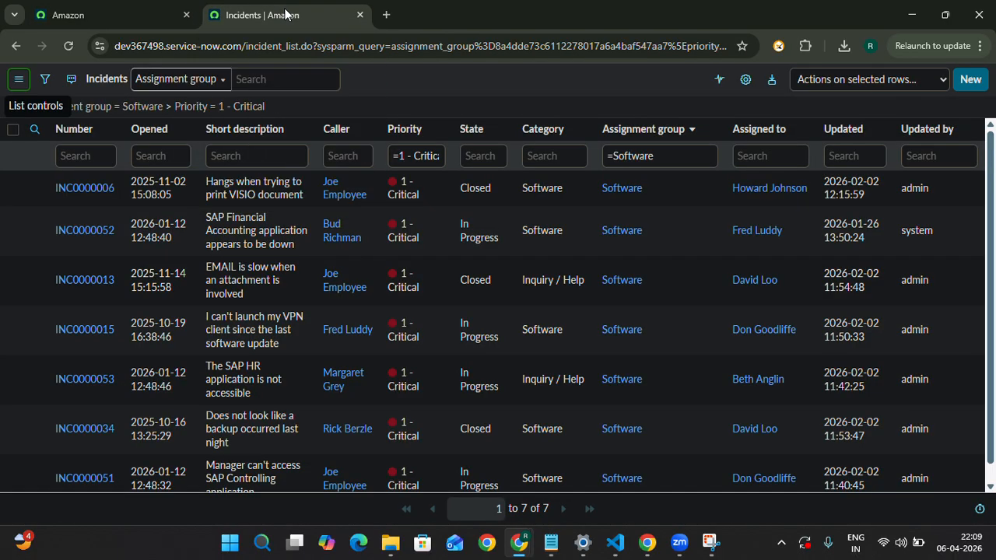
Create a favorite named Incidents for the filtered list, using the dark yellow colour and the list icon.
click(21, 81)
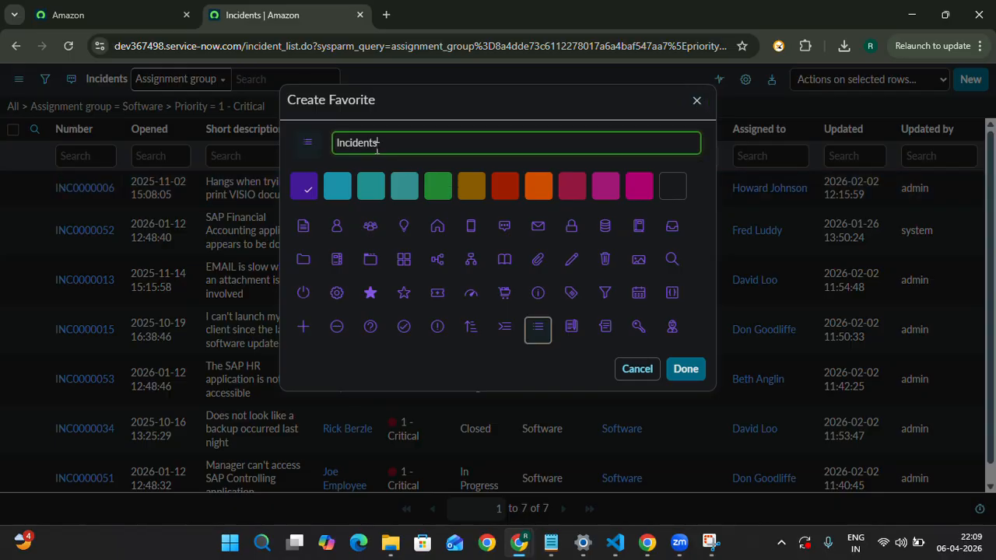
click(463, 193)
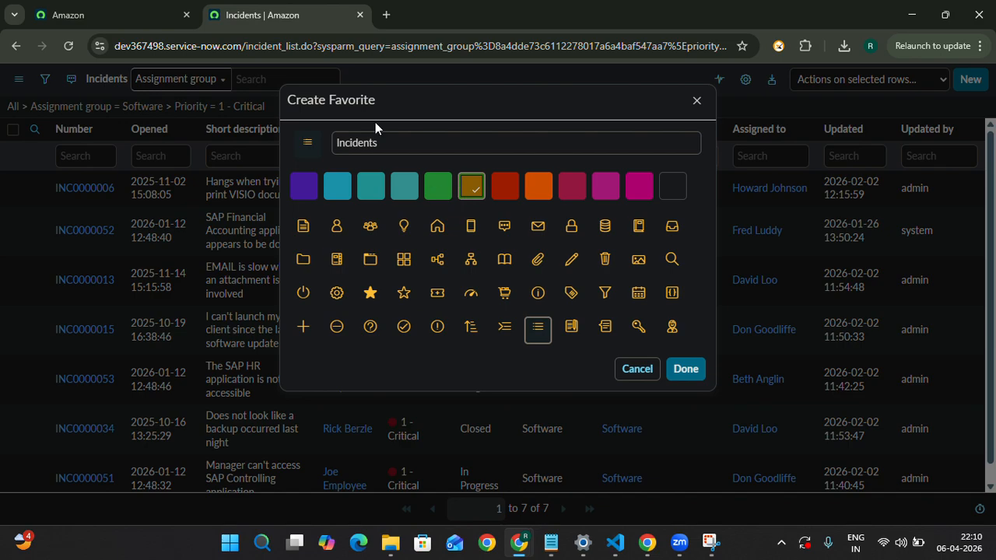
click(383, 140)
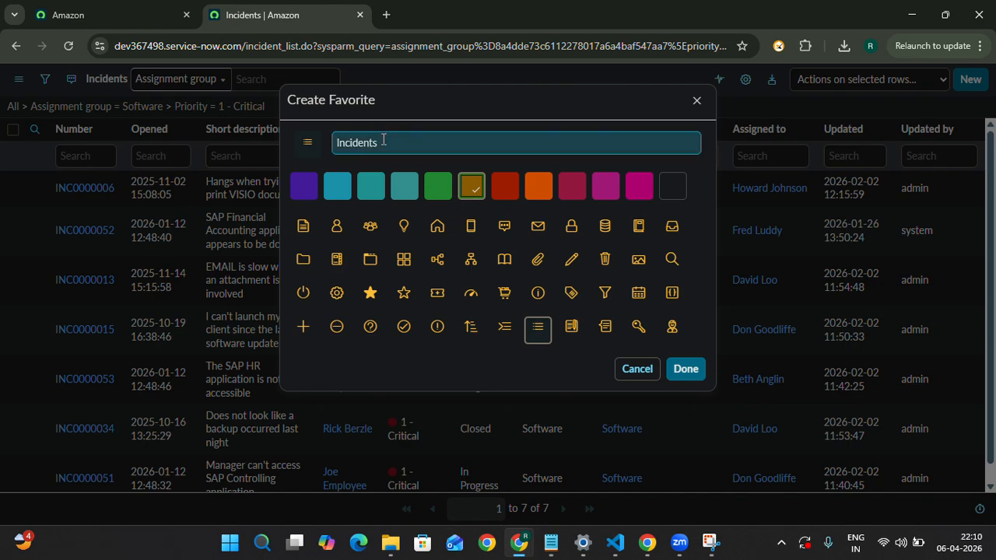
click(685, 369)
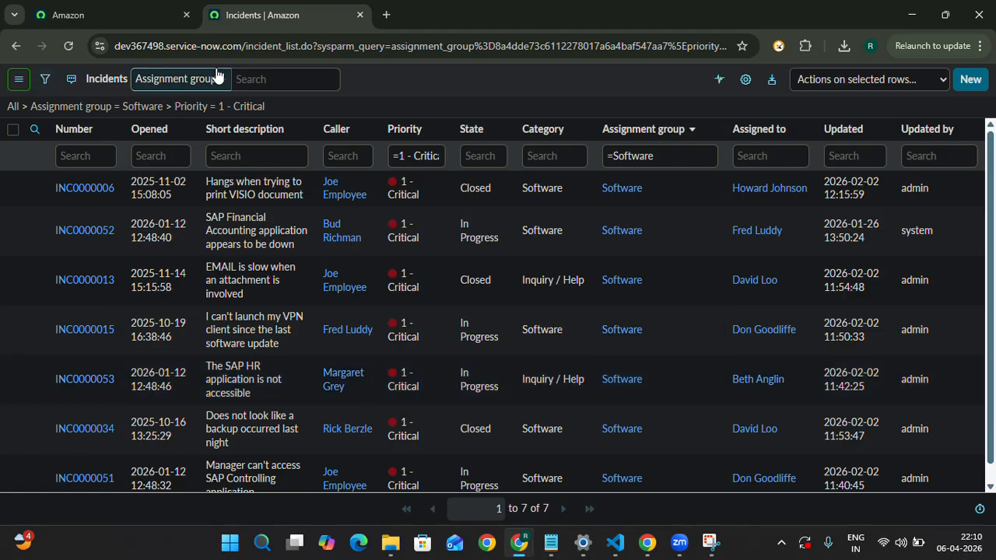
Check the favorites on the ServiceNow home page for the new entry and reload the page.
click(138, 15)
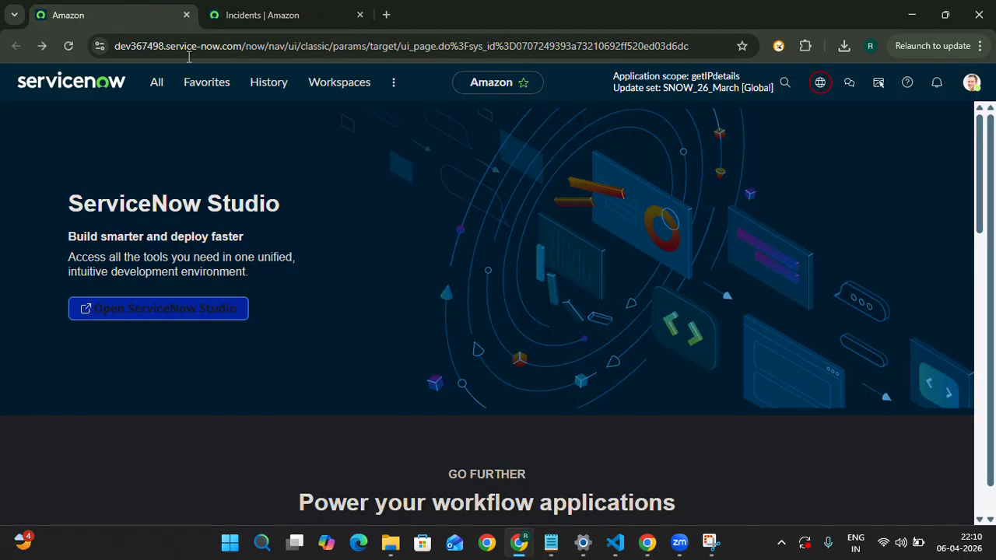
click(219, 93)
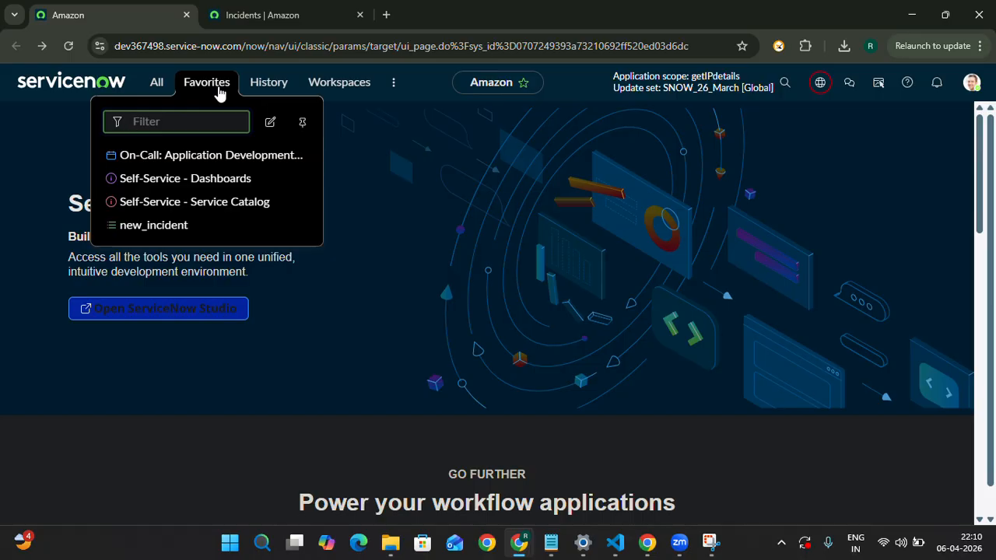
click(68, 46)
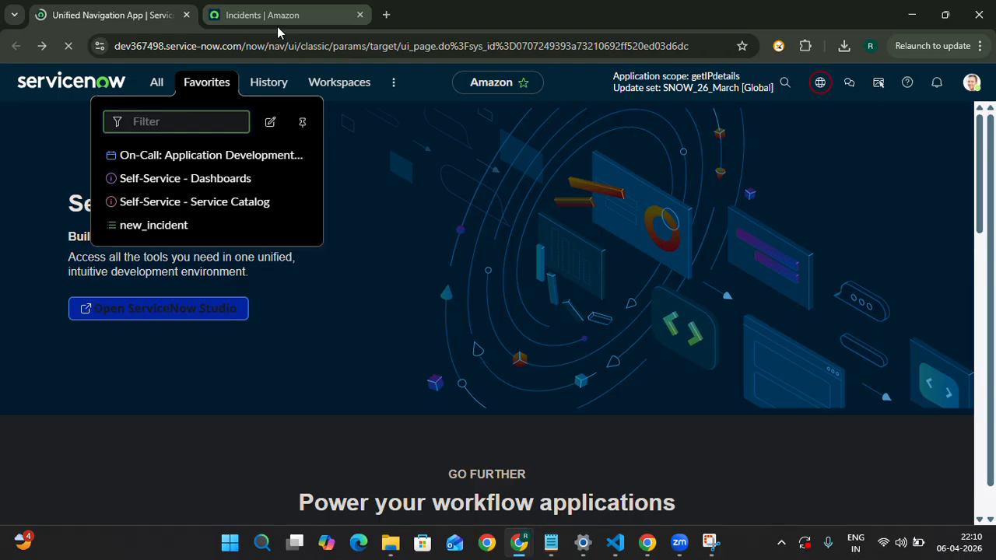
click(277, 26)
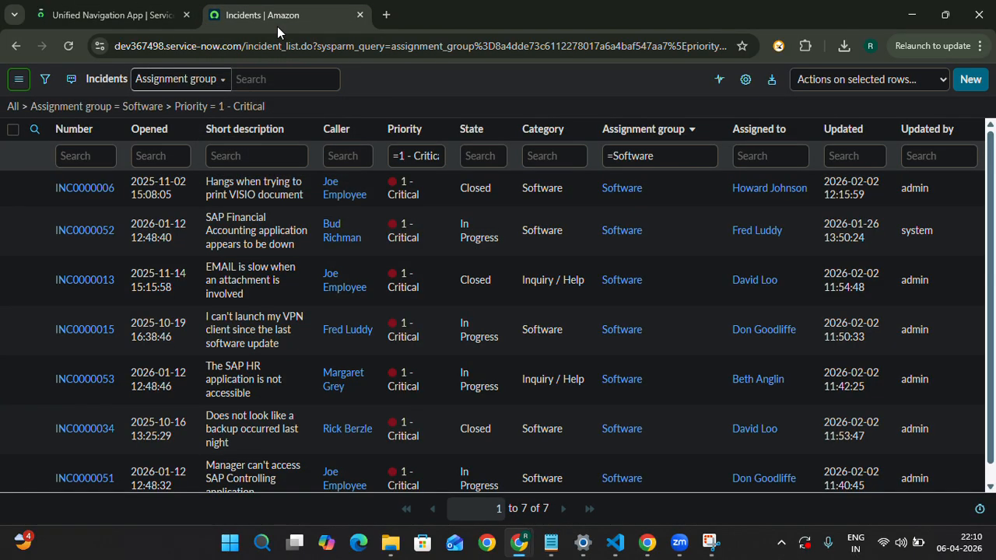
click(18, 80)
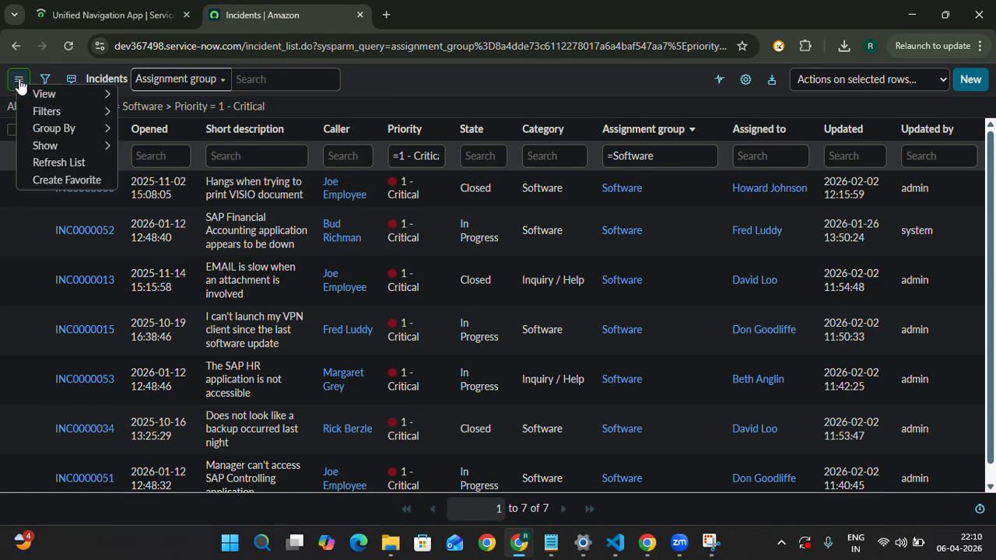
click(65, 179)
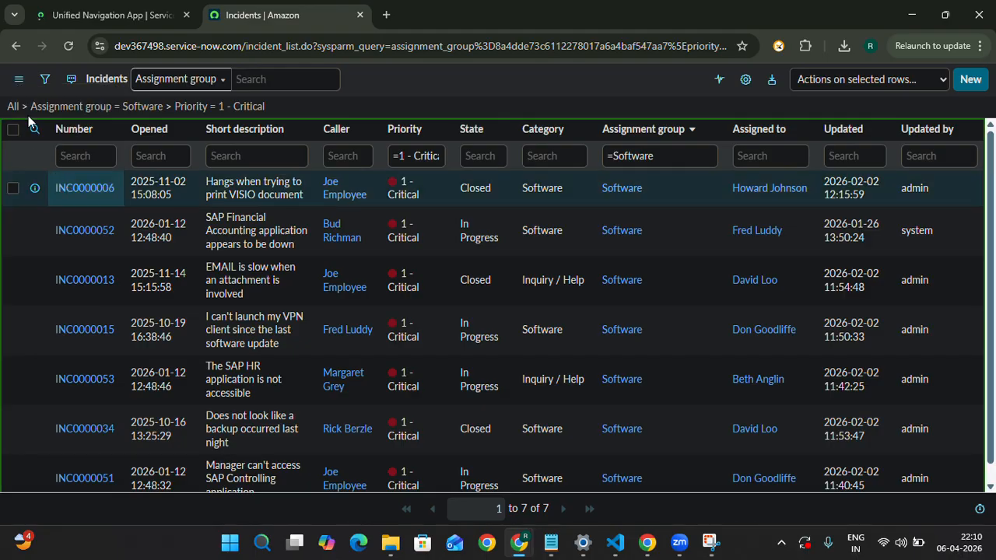
click(19, 82)
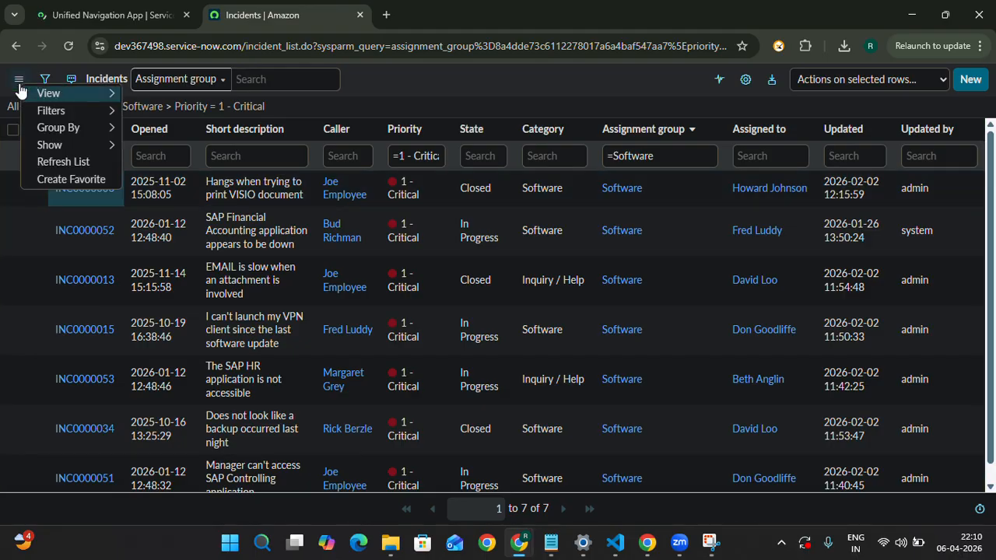
click(58, 179)
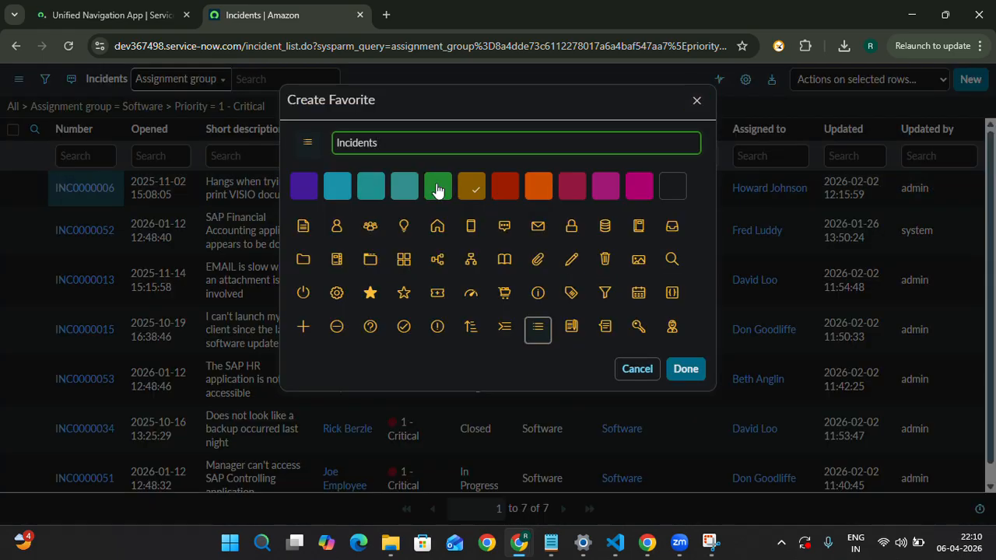
click(303, 141)
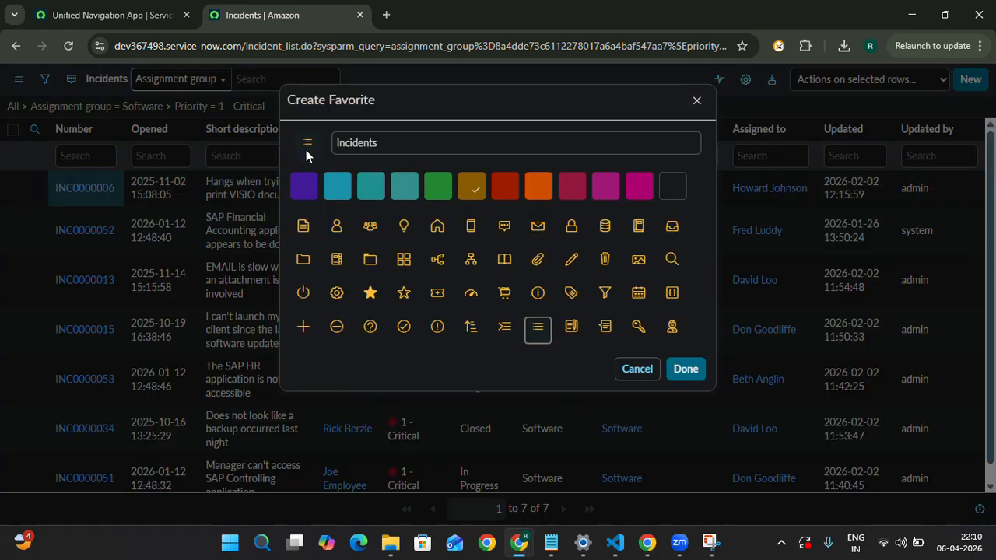
click(693, 103)
Open the Incidents favorite from the reloaded ServiceNow home page.
click(157, 14)
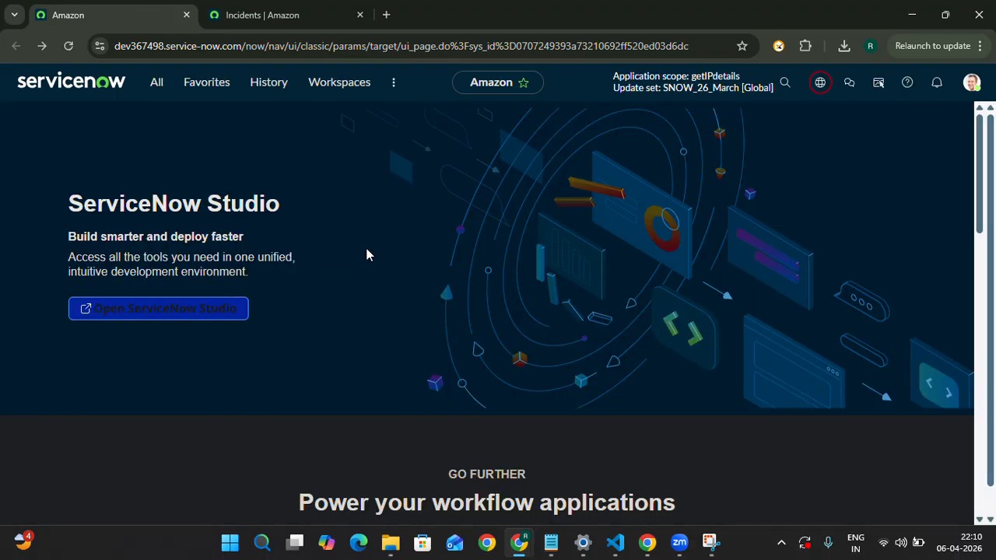
click(203, 90)
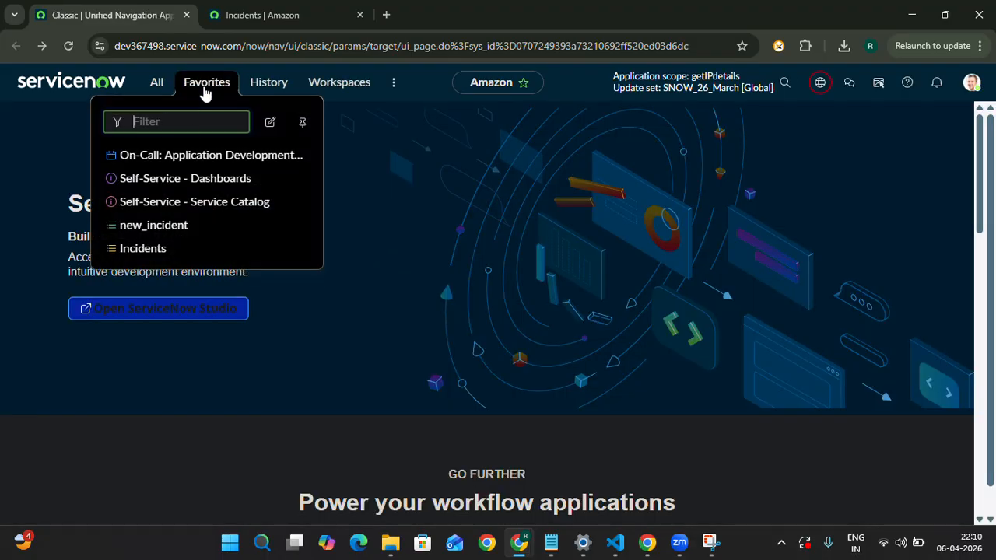
click(144, 249)
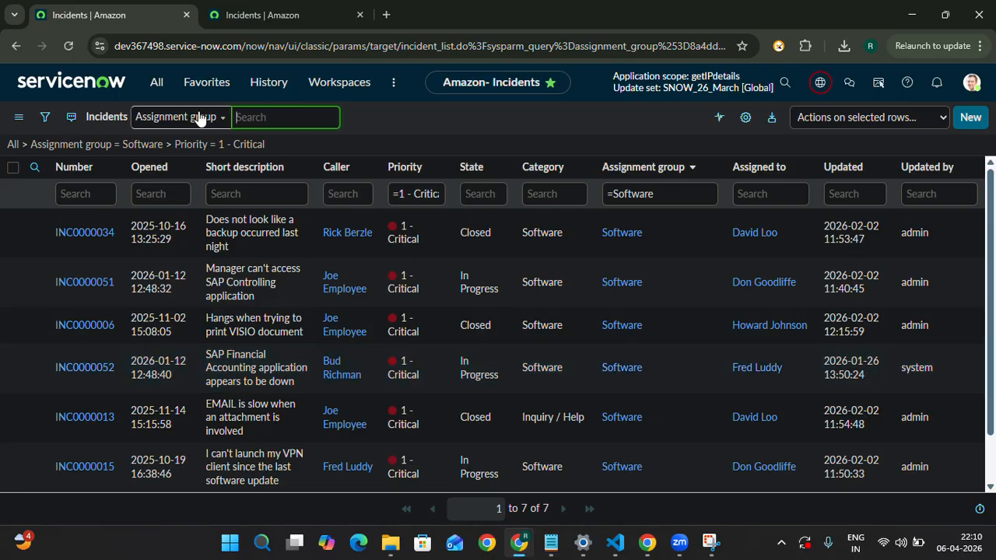
Rename the Incidents favorite to class3_fav, keeping it at the top level.
click(19, 116)
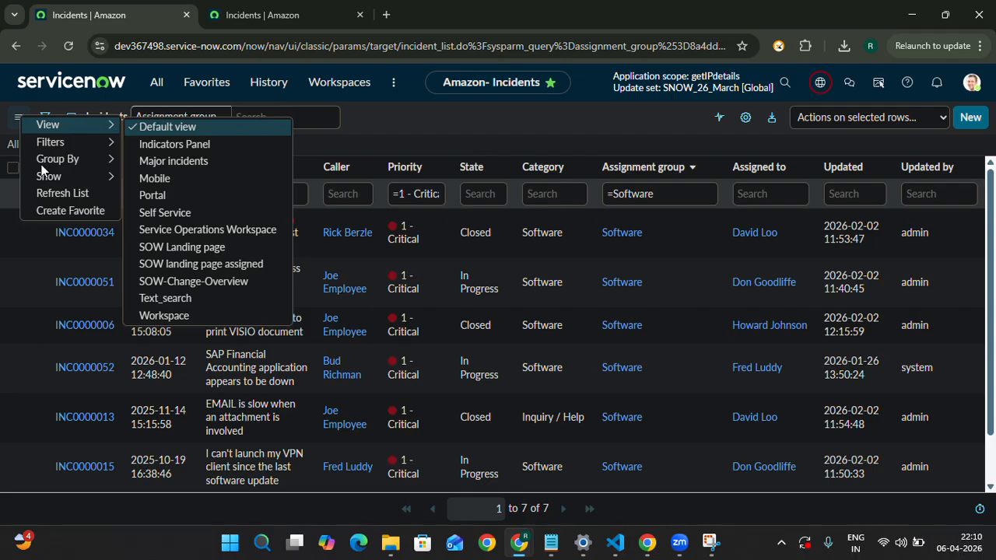
click(74, 212)
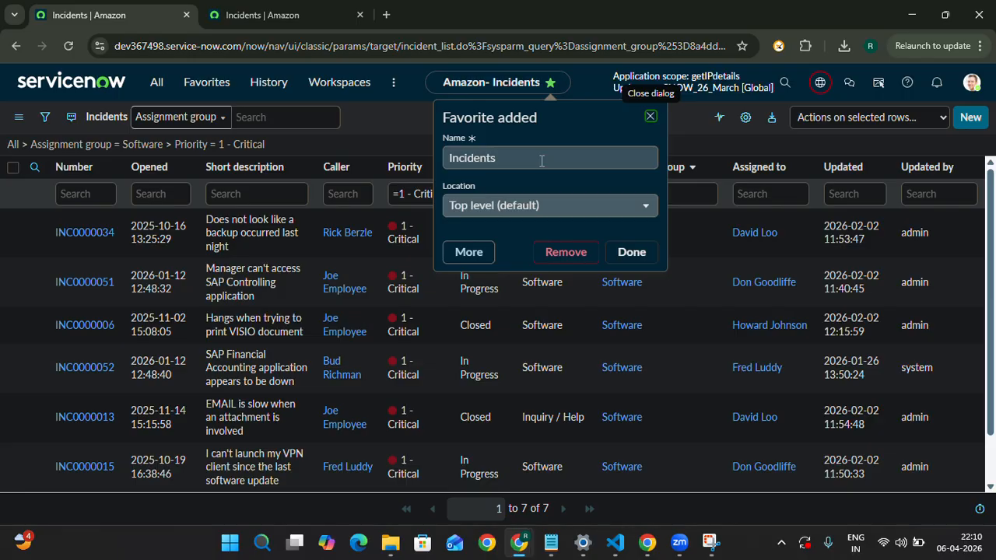
click(541, 161)
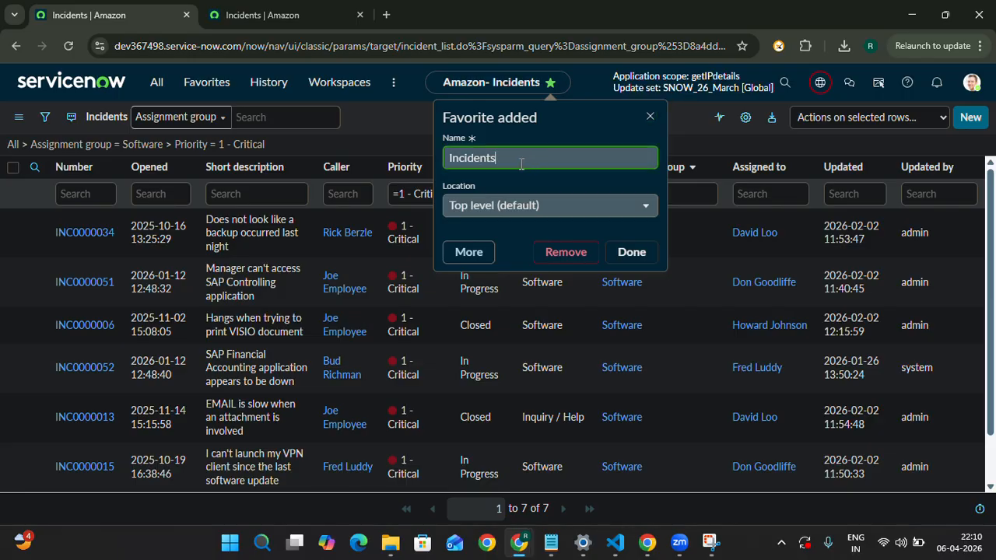
double_click(513, 160)
click(513, 161)
key(BackSpace)
key(BackSpace)
key(BackSpace)
key(BackSpace)
key(BackSpace)
key(BackSpace)
key(BackSpace)
key(BackSpace)
key(BackSpace)
text(clas)
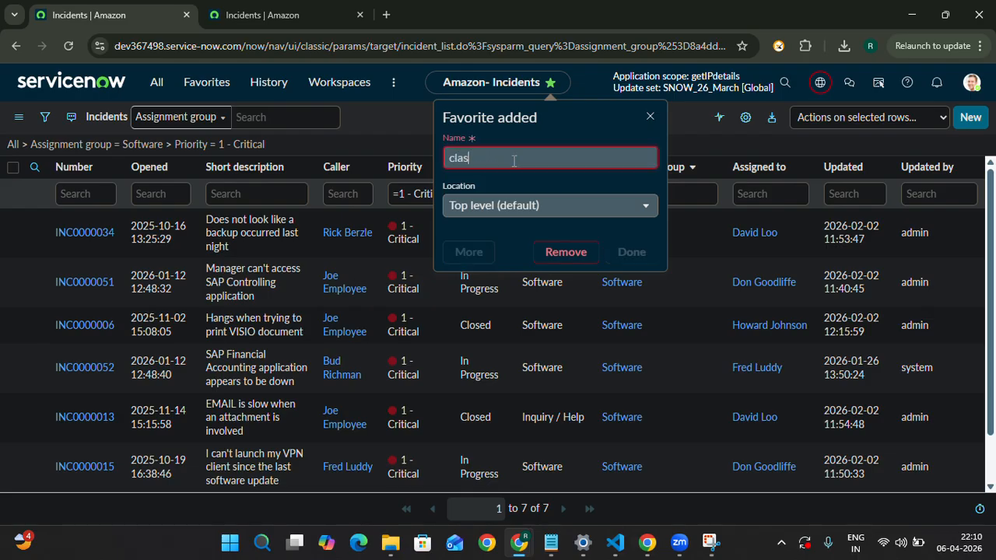
text(s3)
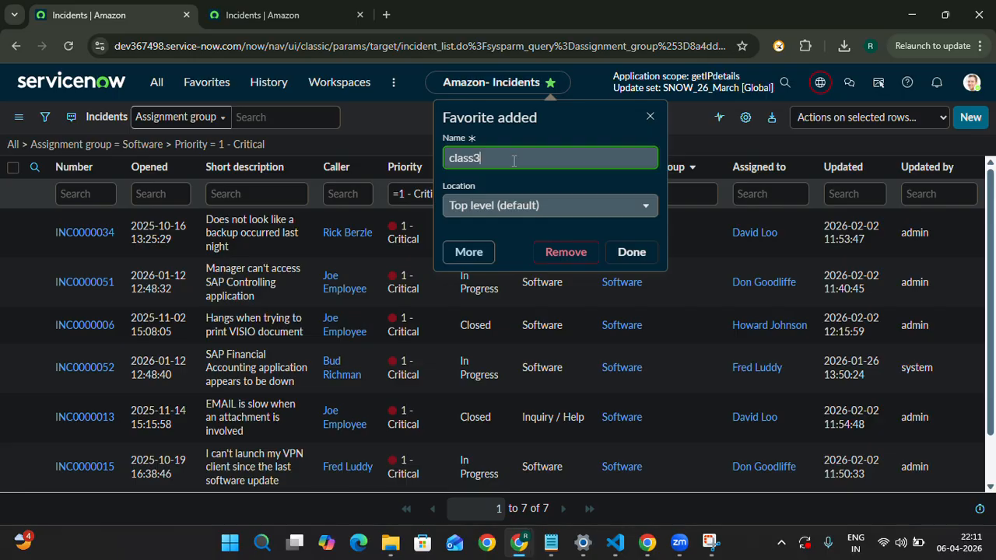
text(_fav)
click(630, 251)
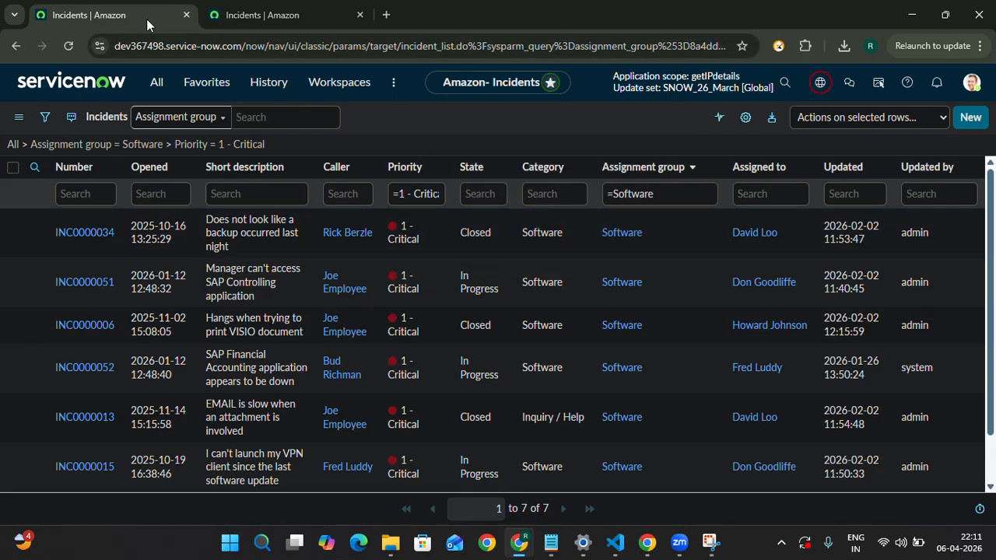
Return to the home page and open the filtered incident list through the class3_fav favorite.
click(67, 85)
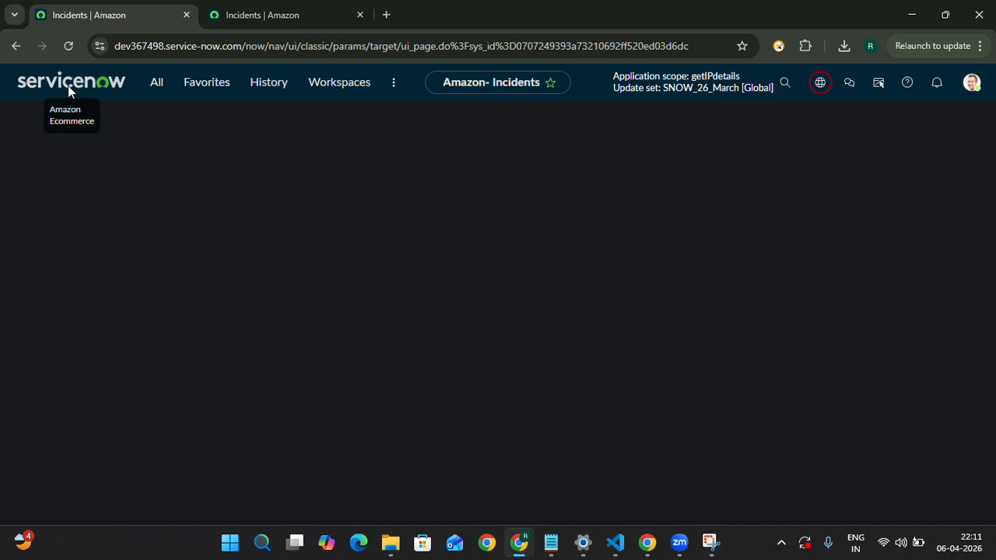
click(195, 87)
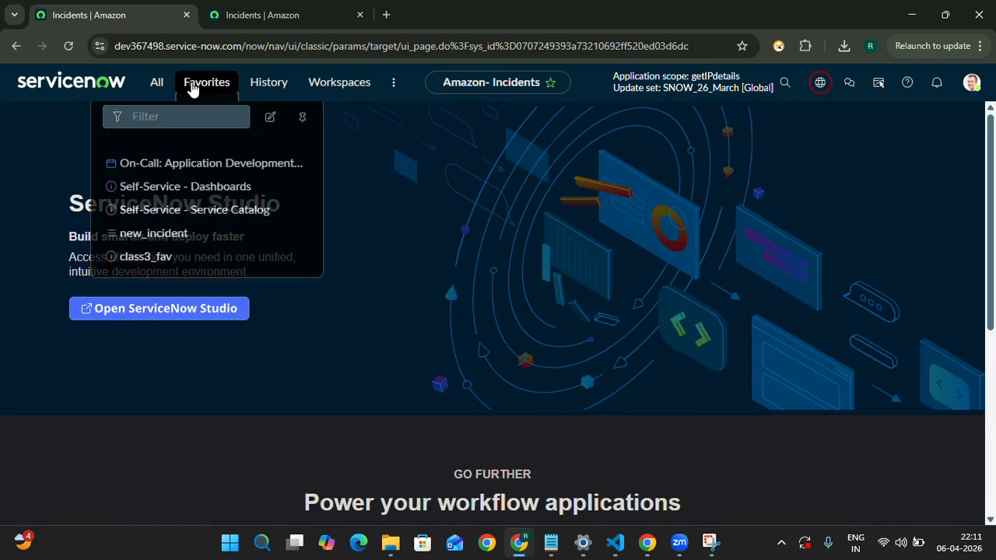
click(154, 249)
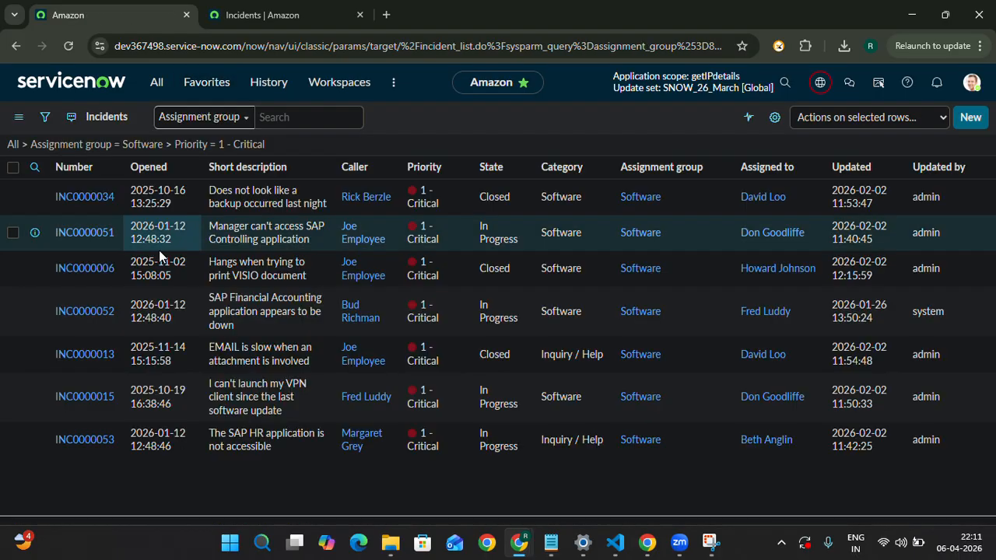